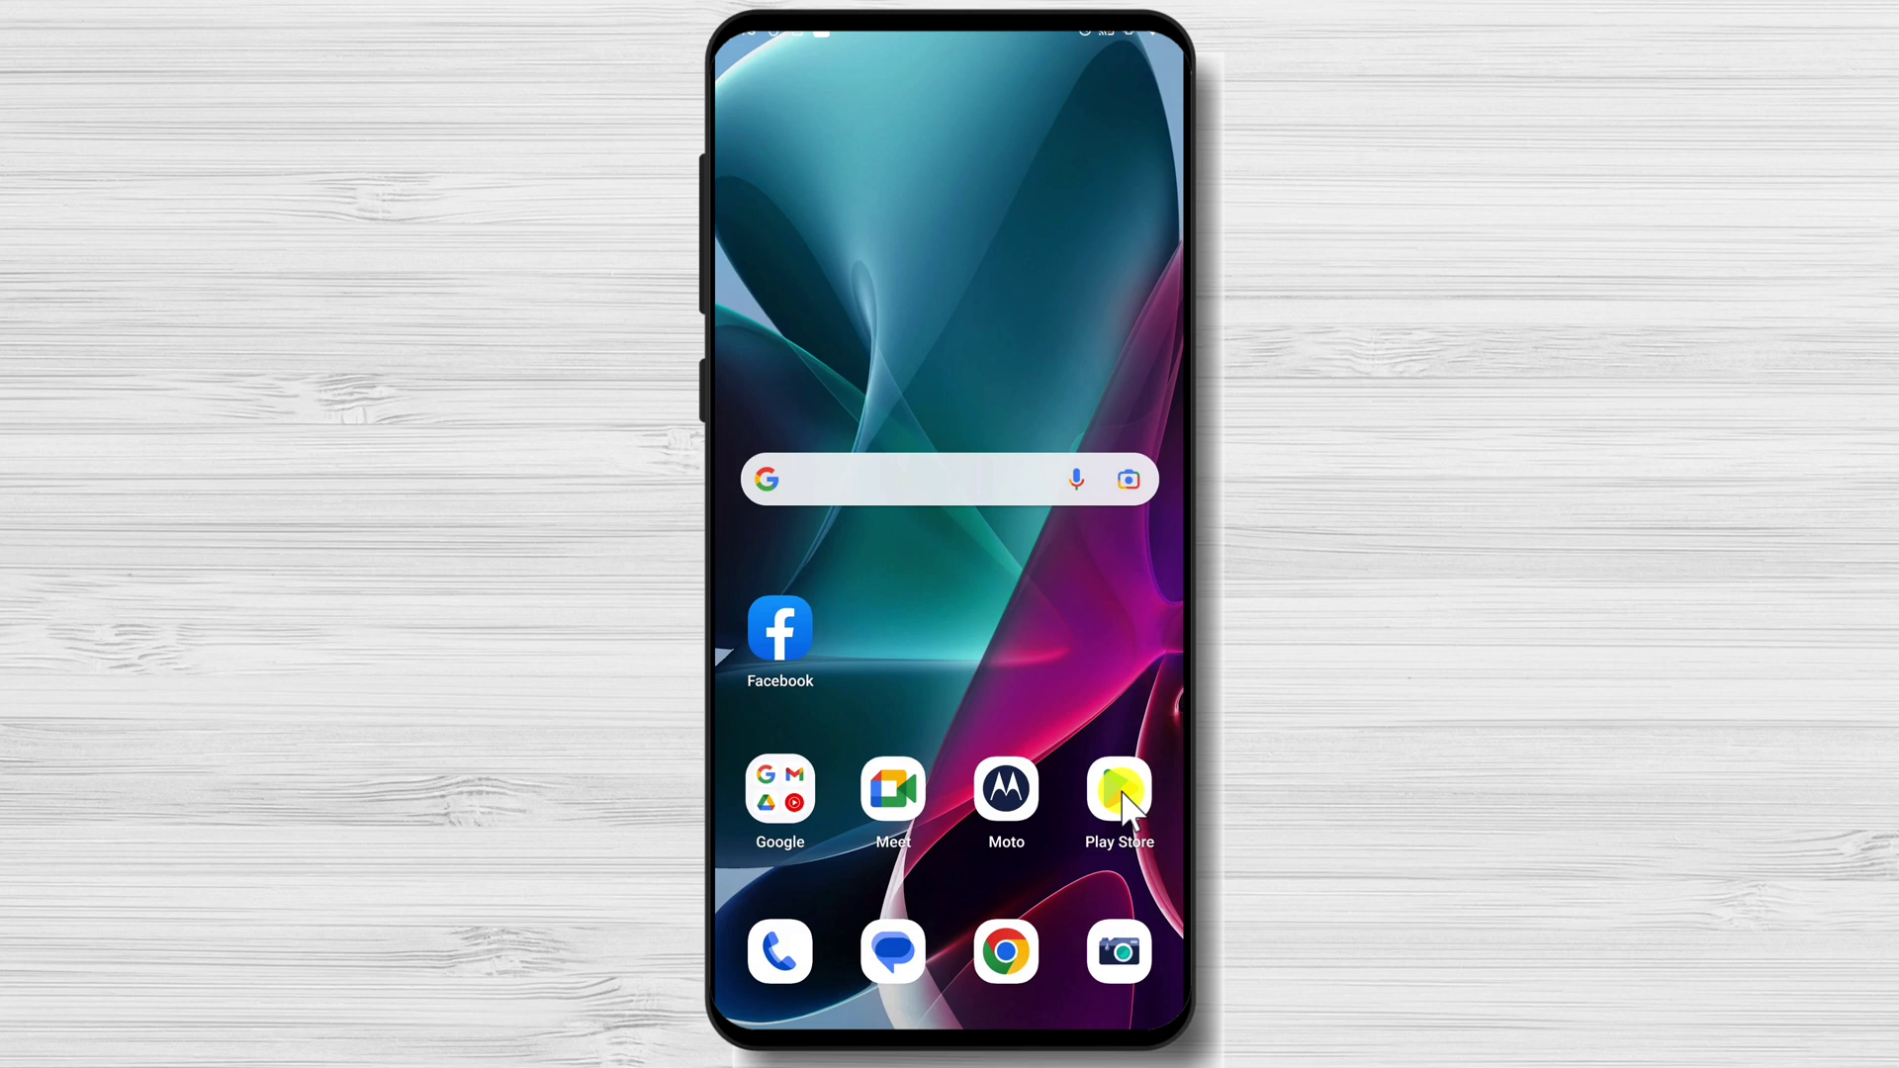
# Step: Search Play Store for 'pdf to jpg' and install the SmartApps38 PDF to JPG Converter
pyautogui.click(1124, 802)
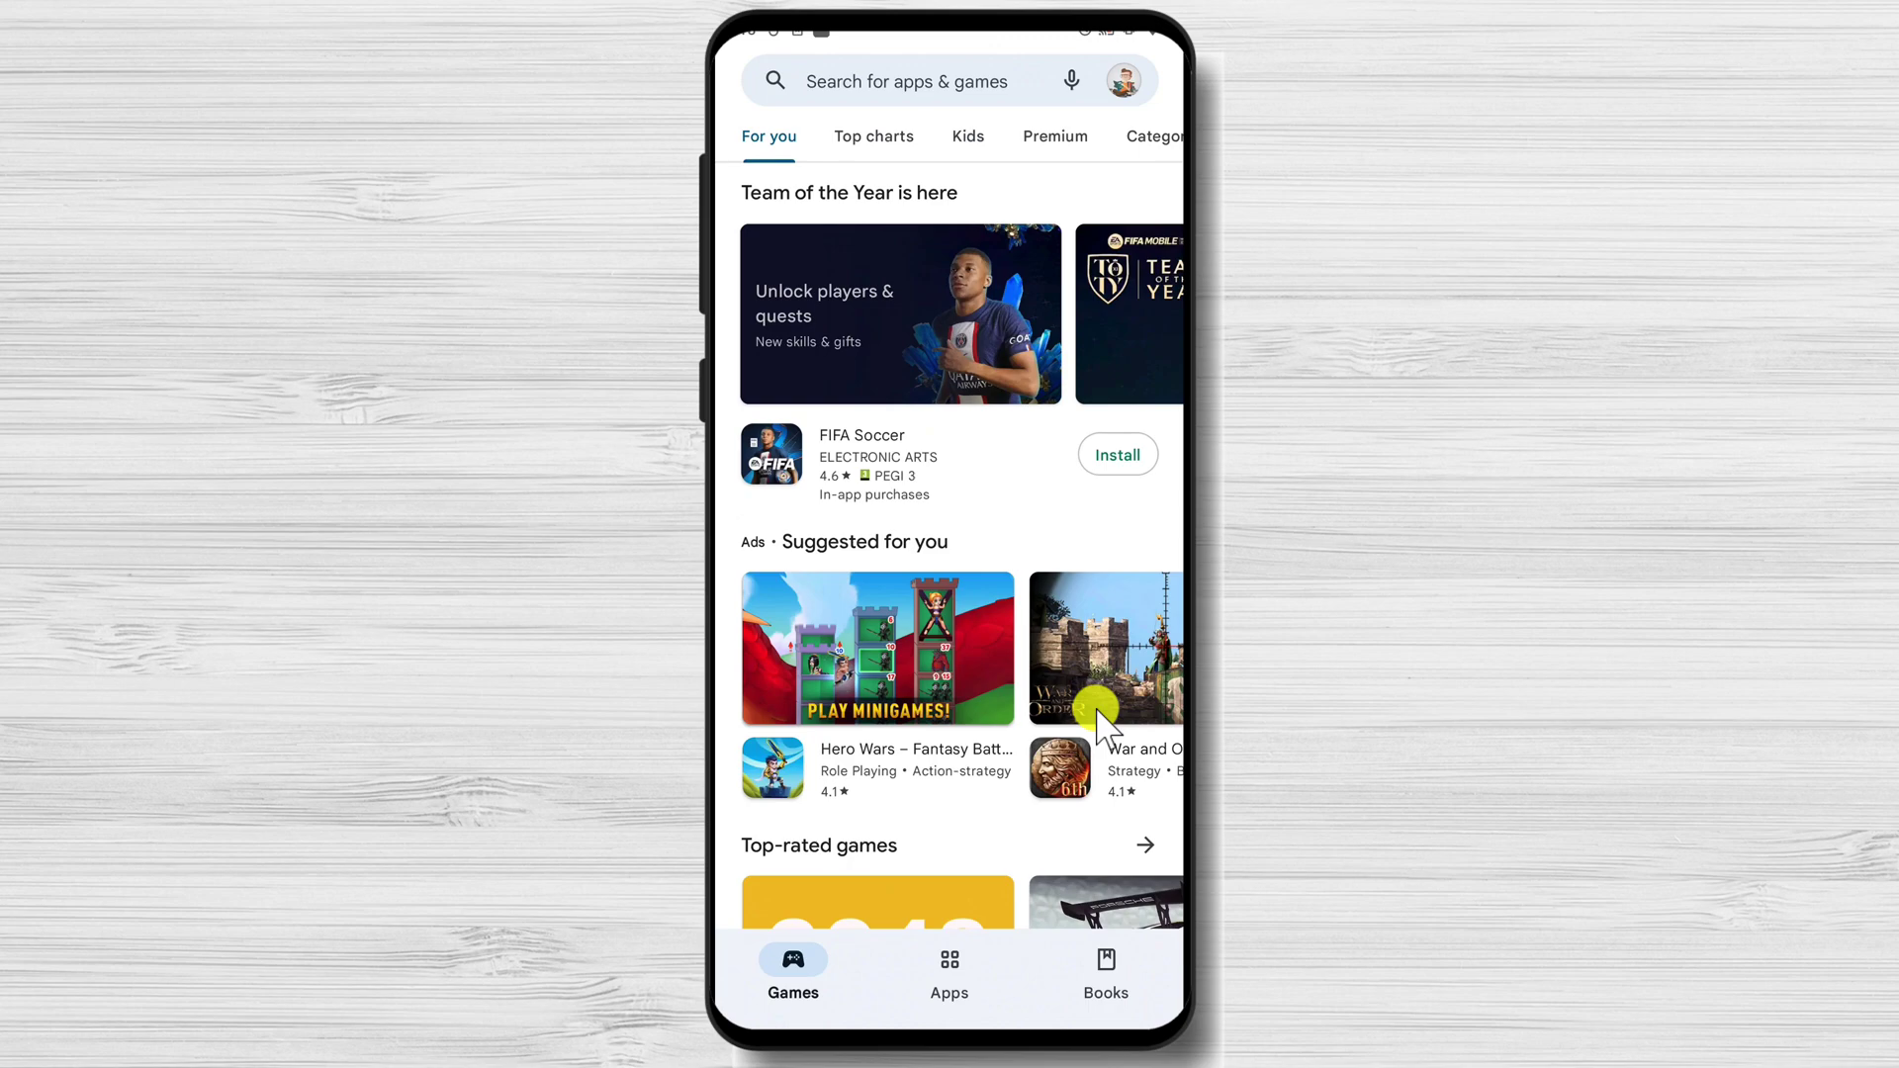
pyautogui.click(908, 82)
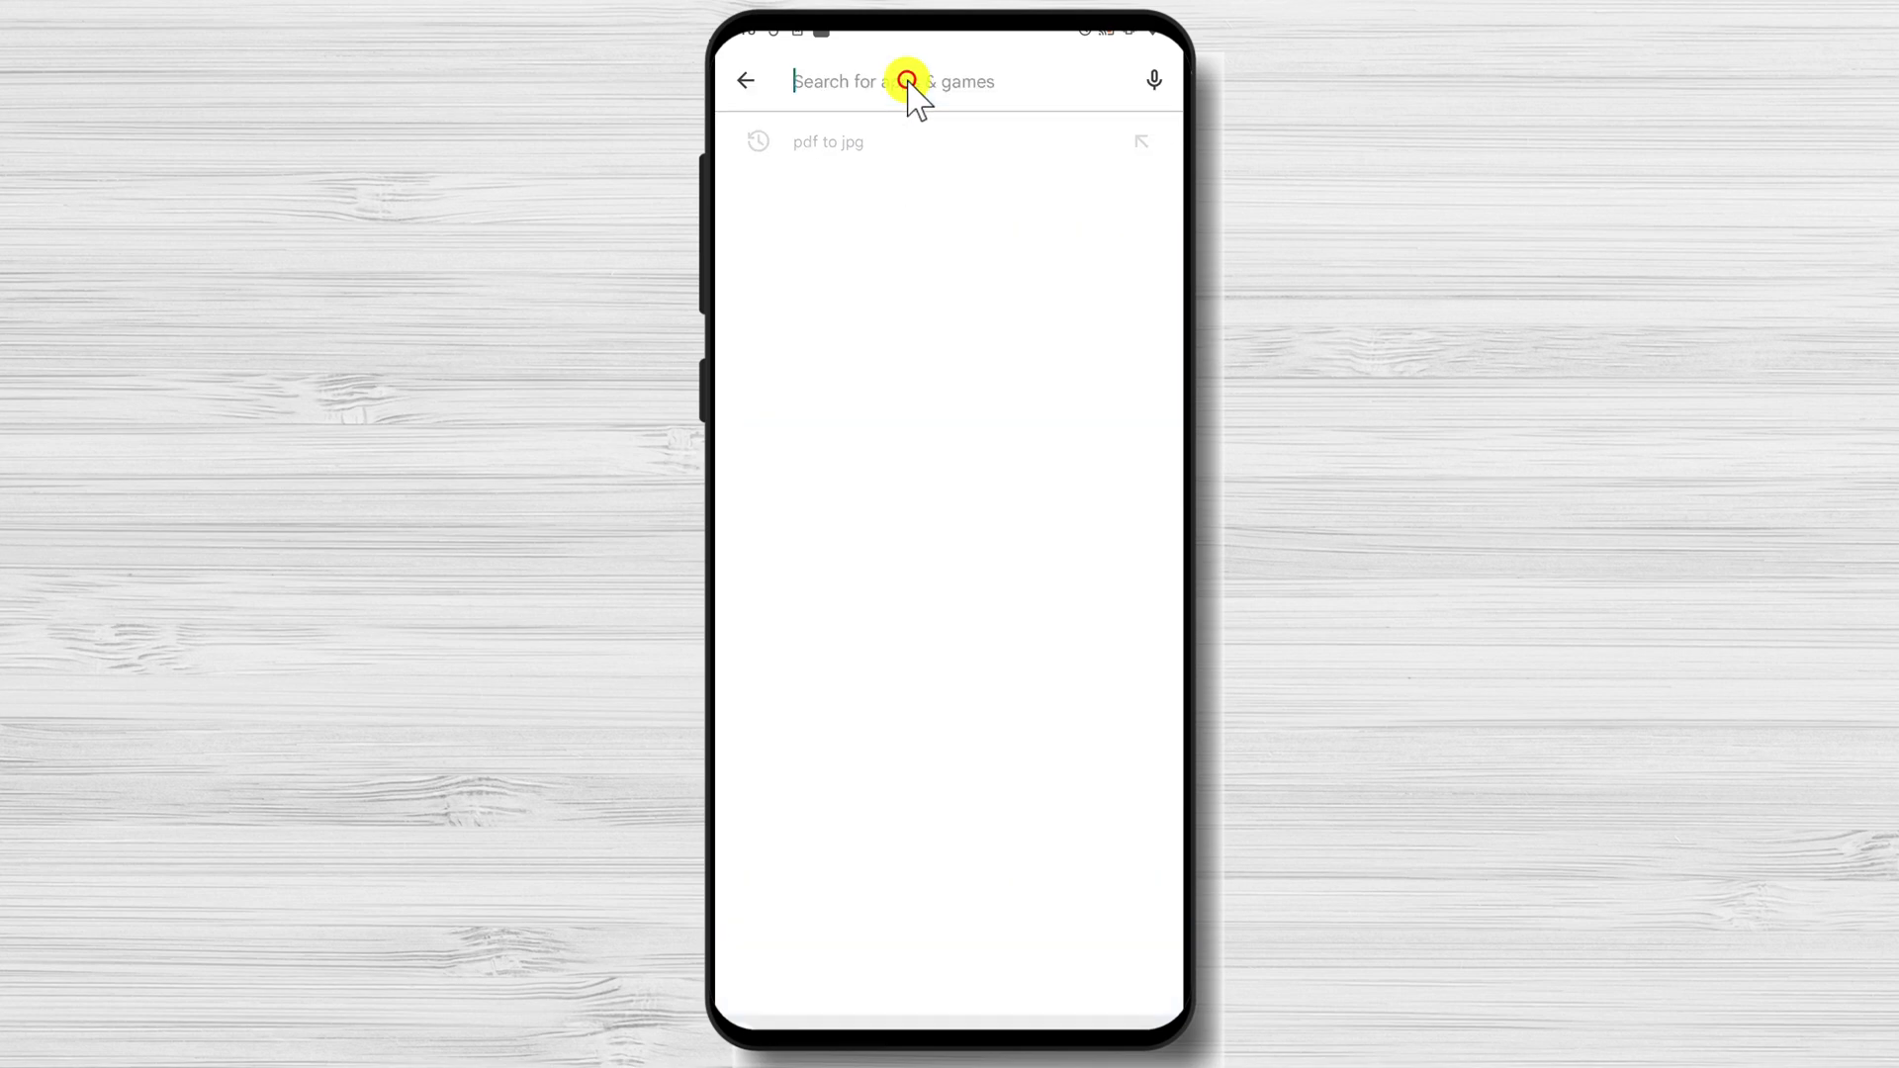
pyautogui.click(829, 149)
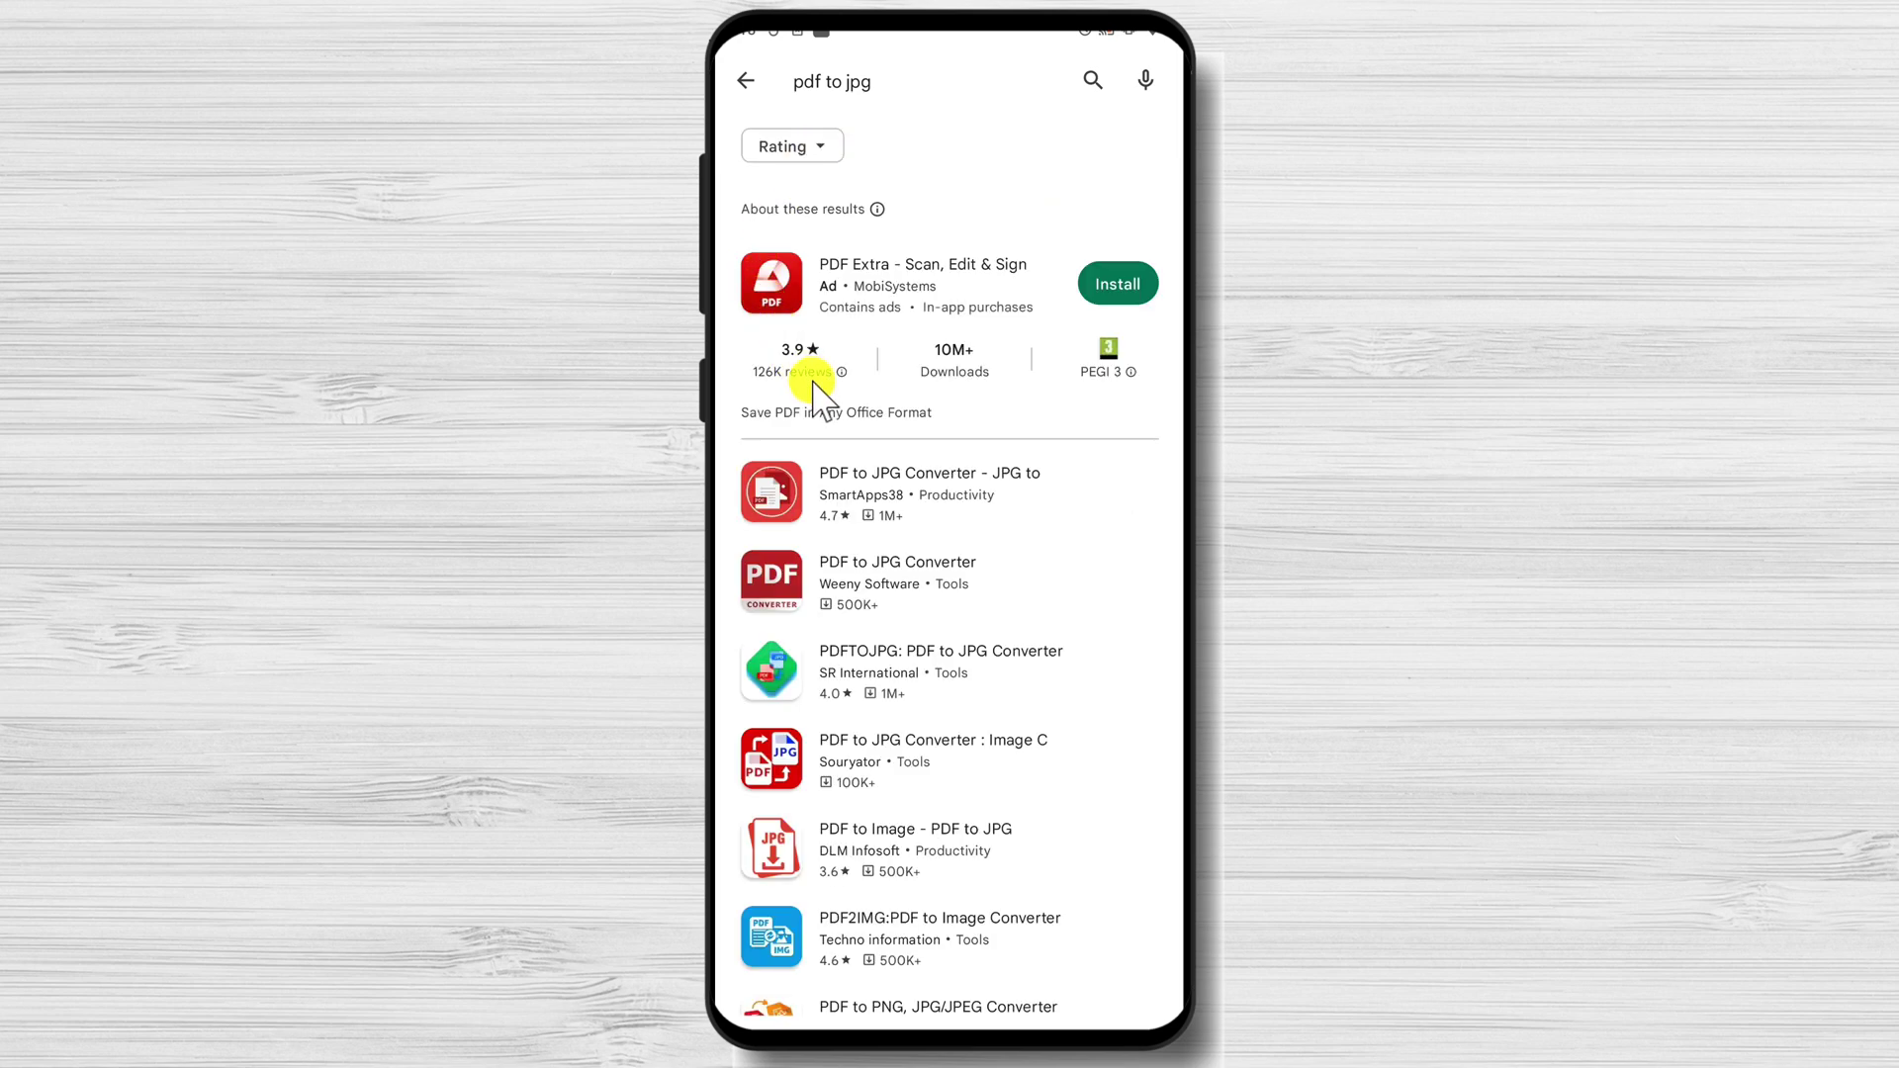
pyautogui.click(869, 503)
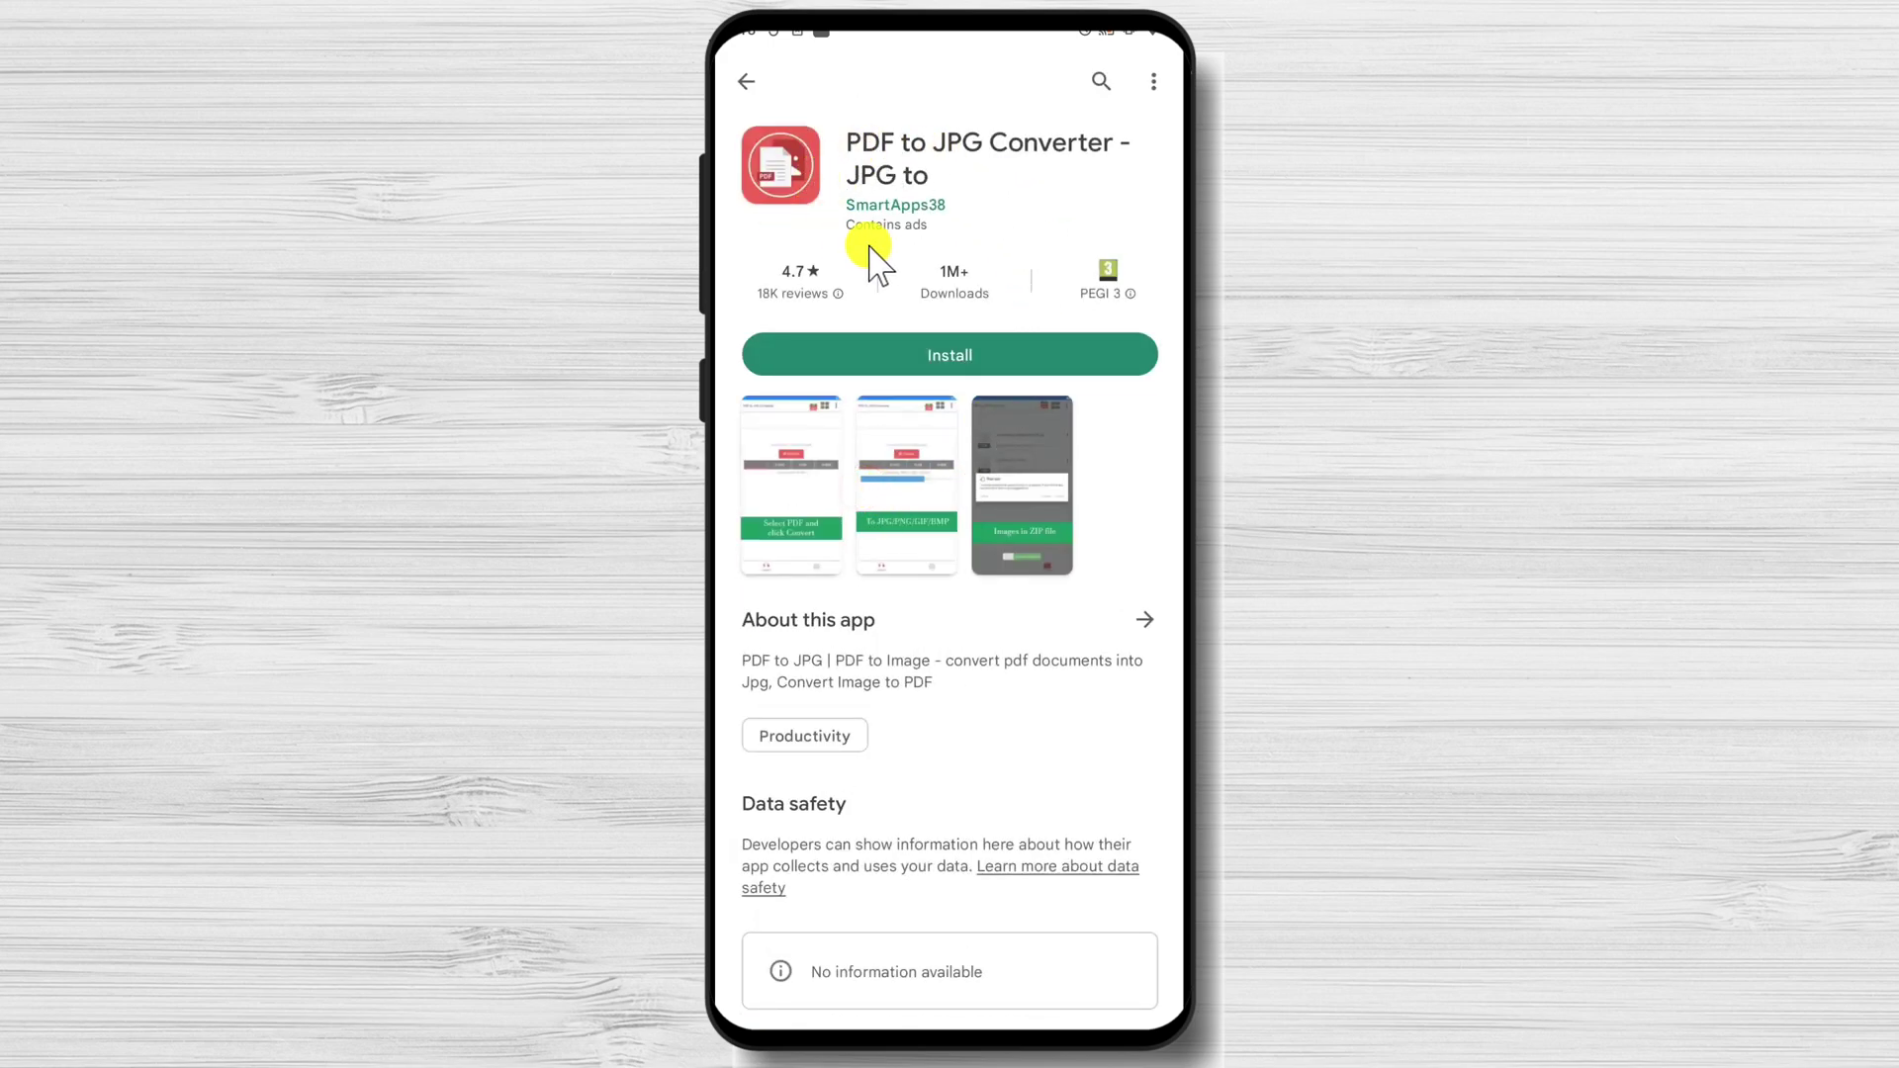
pyautogui.click(938, 356)
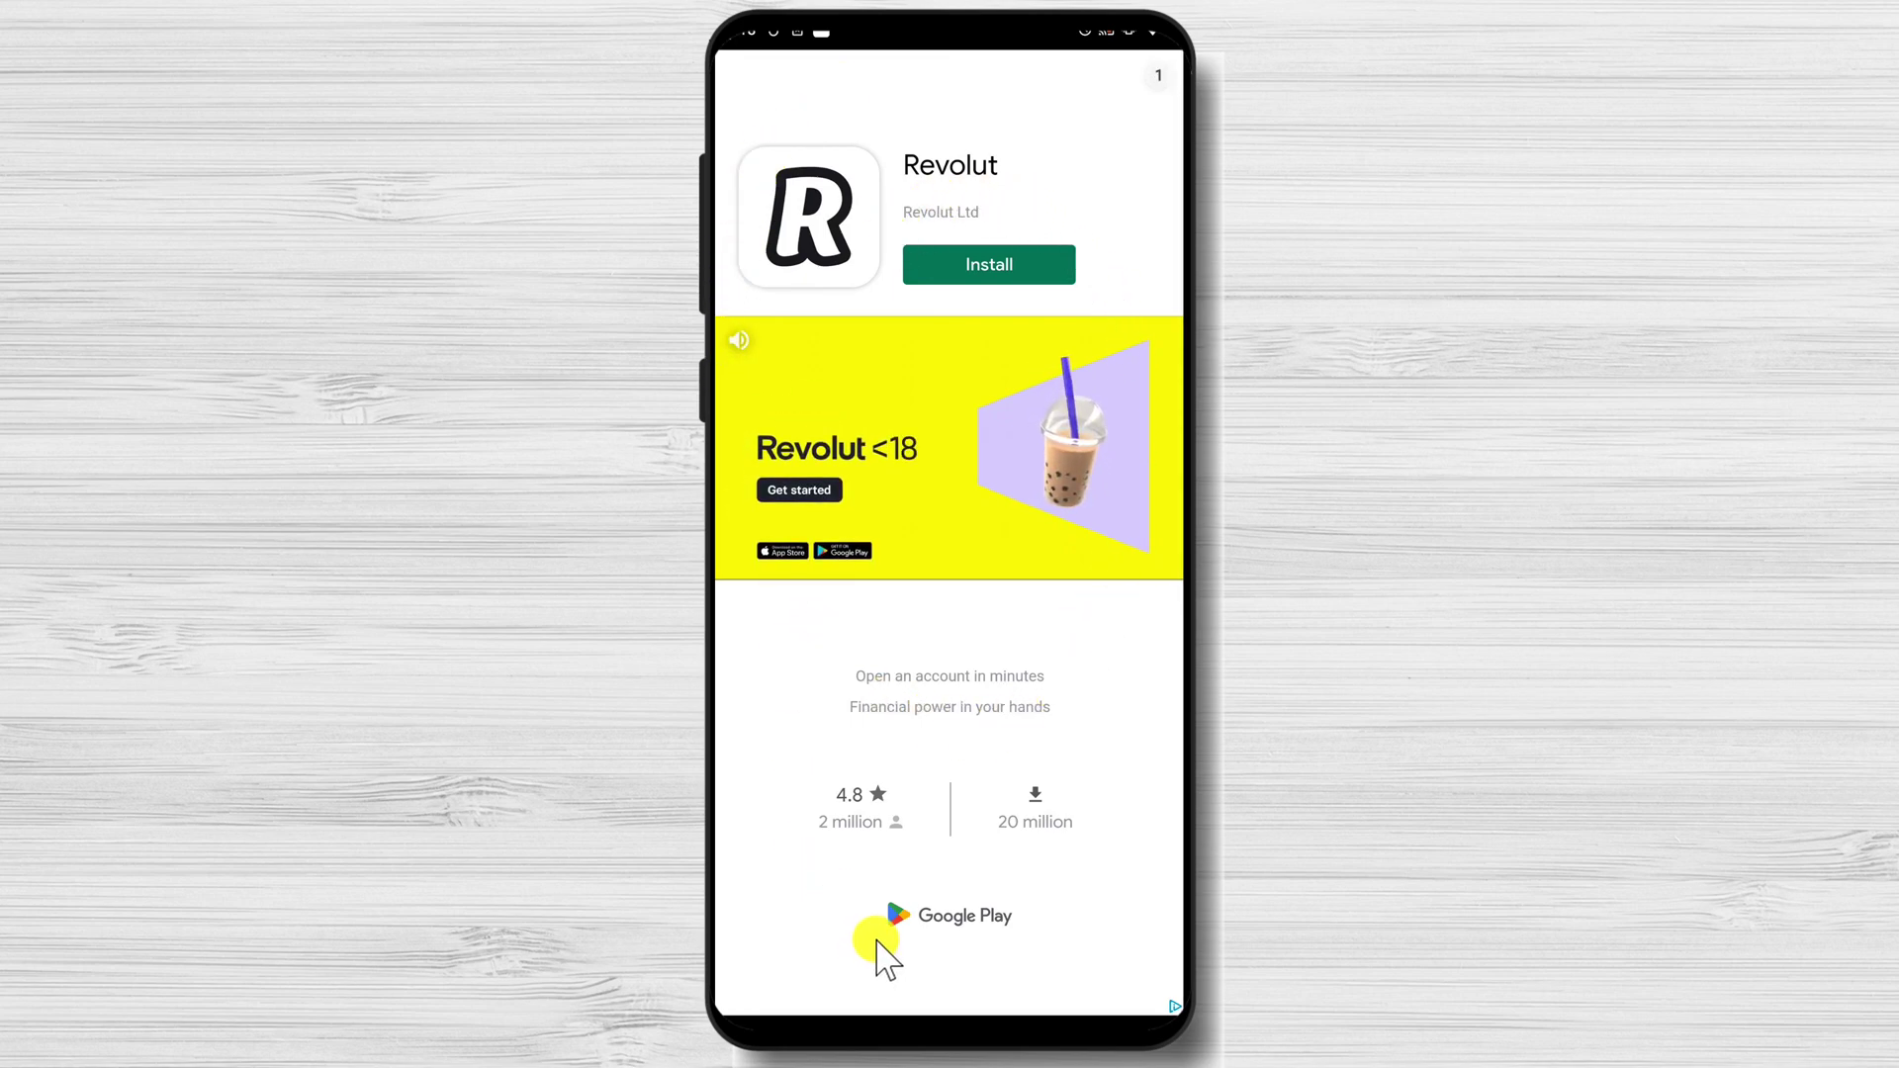
# Step: Dismiss the opening advertisement and allow the converter to access device files
pyautogui.click(1113, 76)
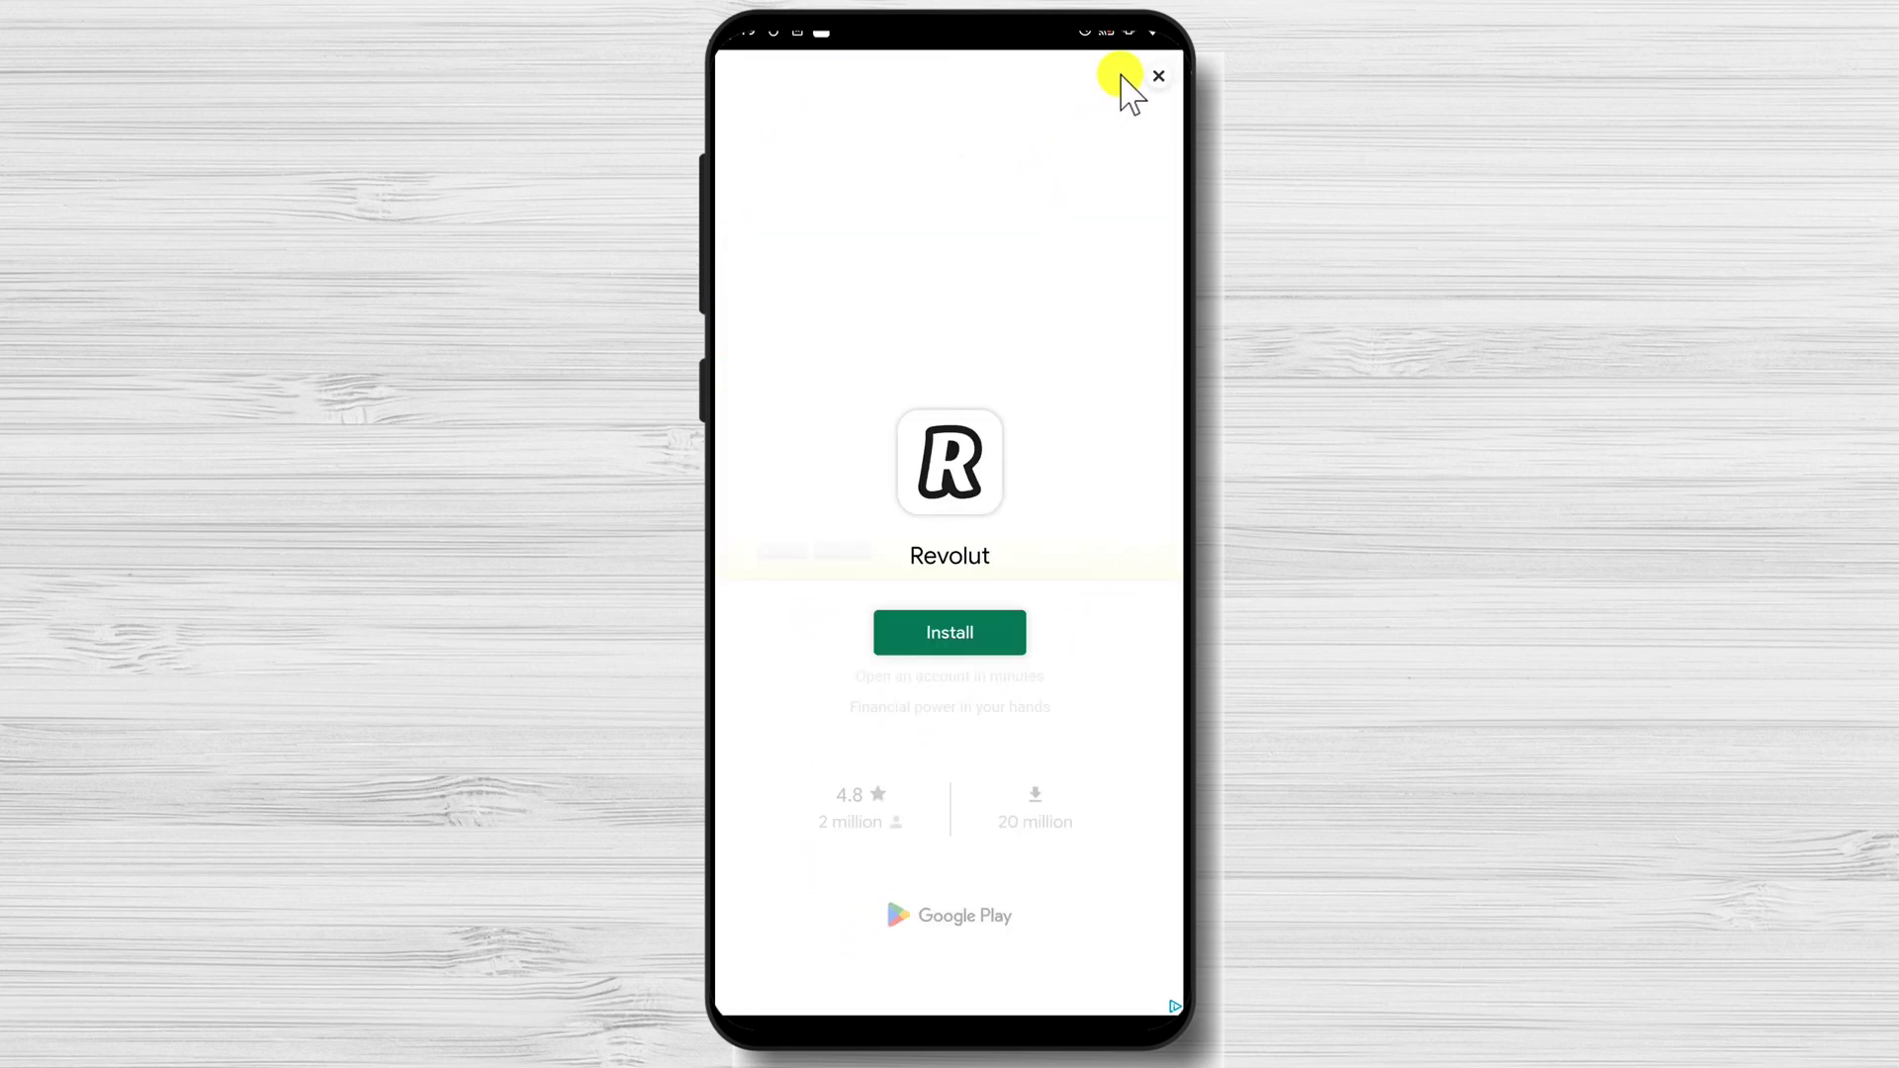
pyautogui.click(1158, 76)
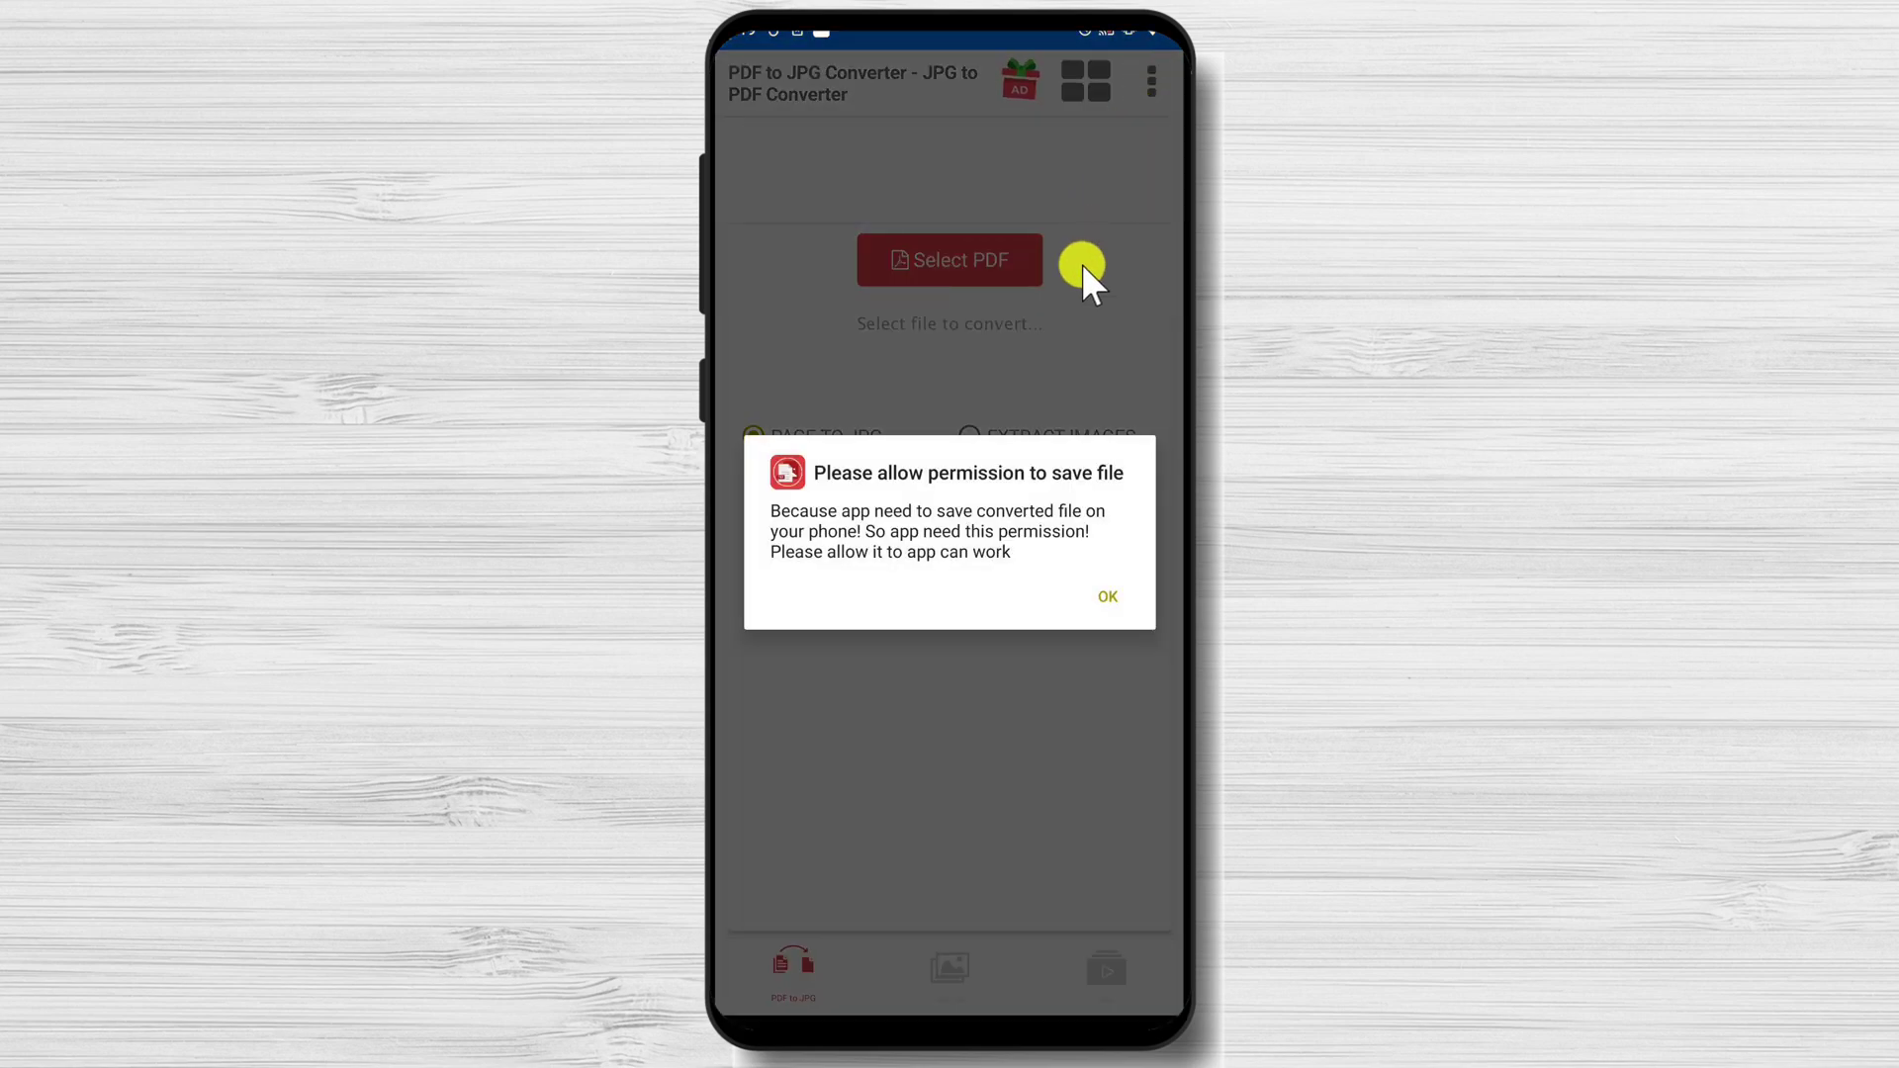
pyautogui.click(1106, 599)
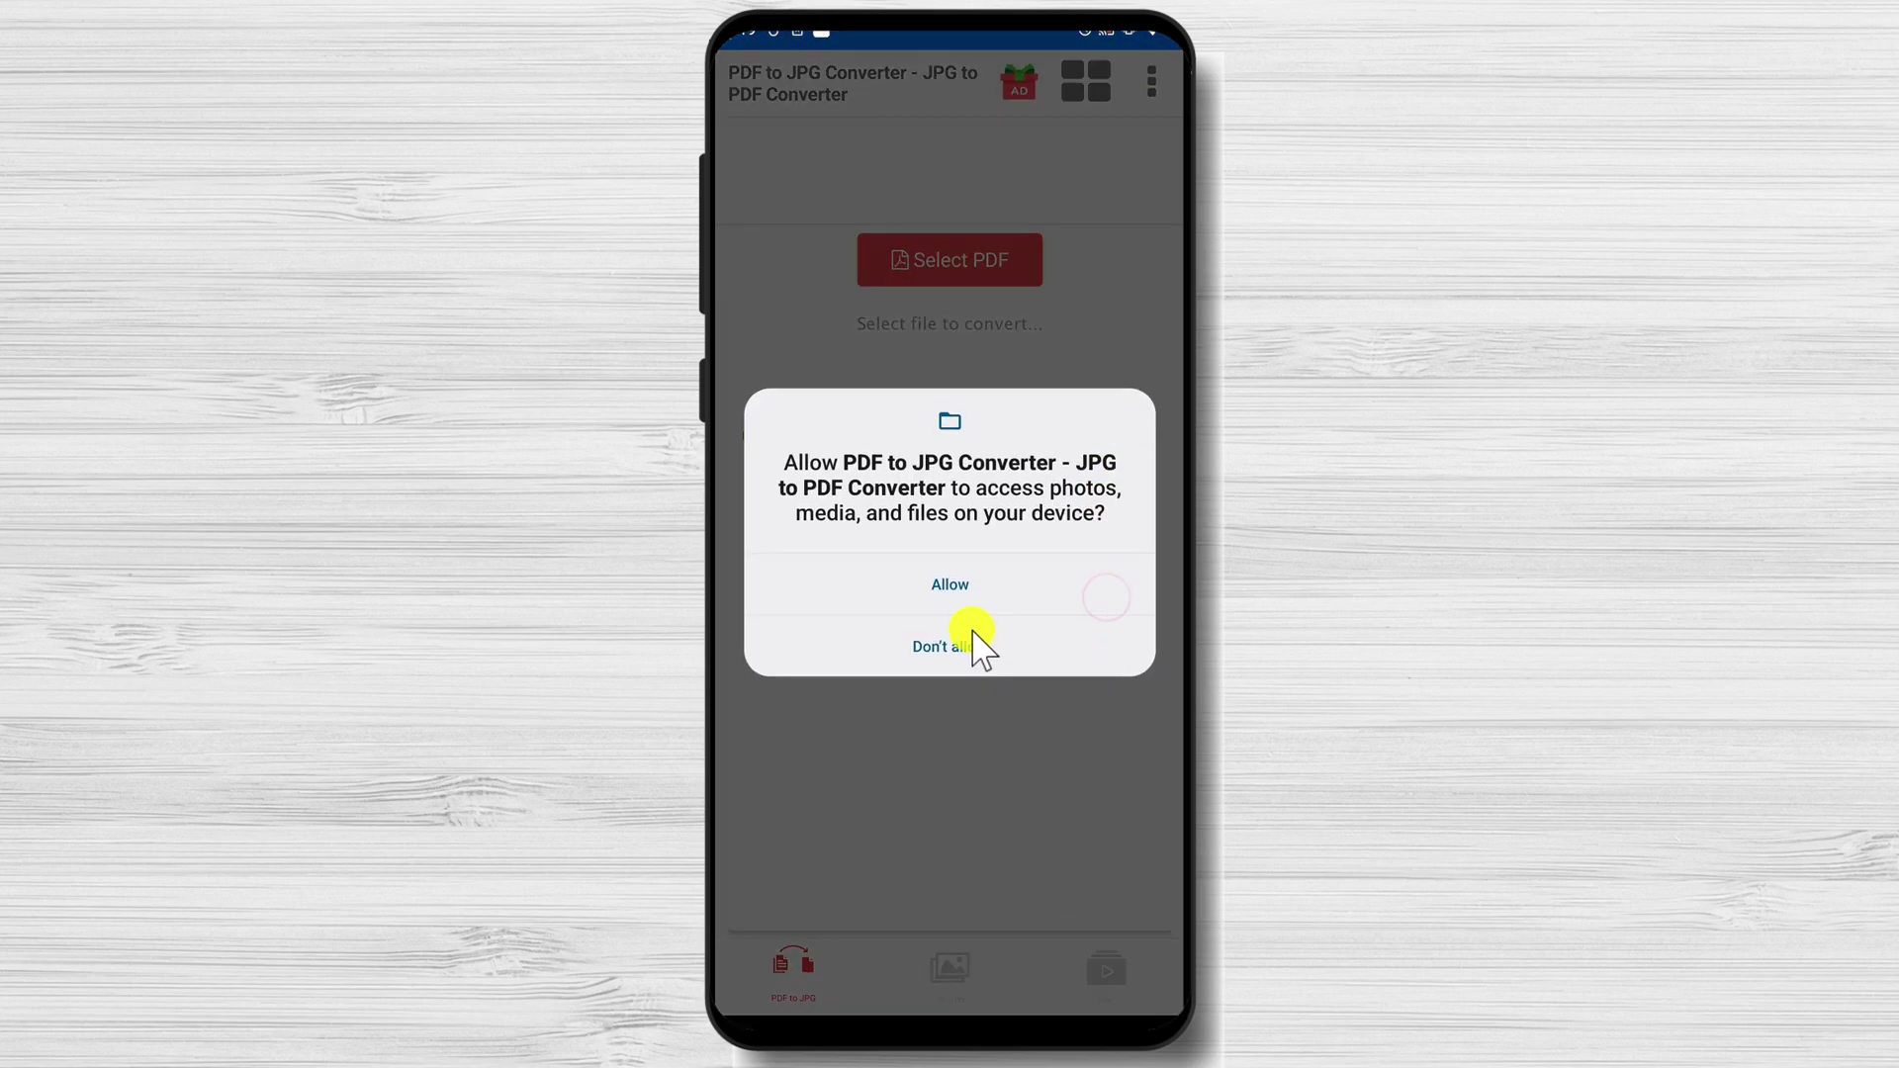
pyautogui.click(952, 590)
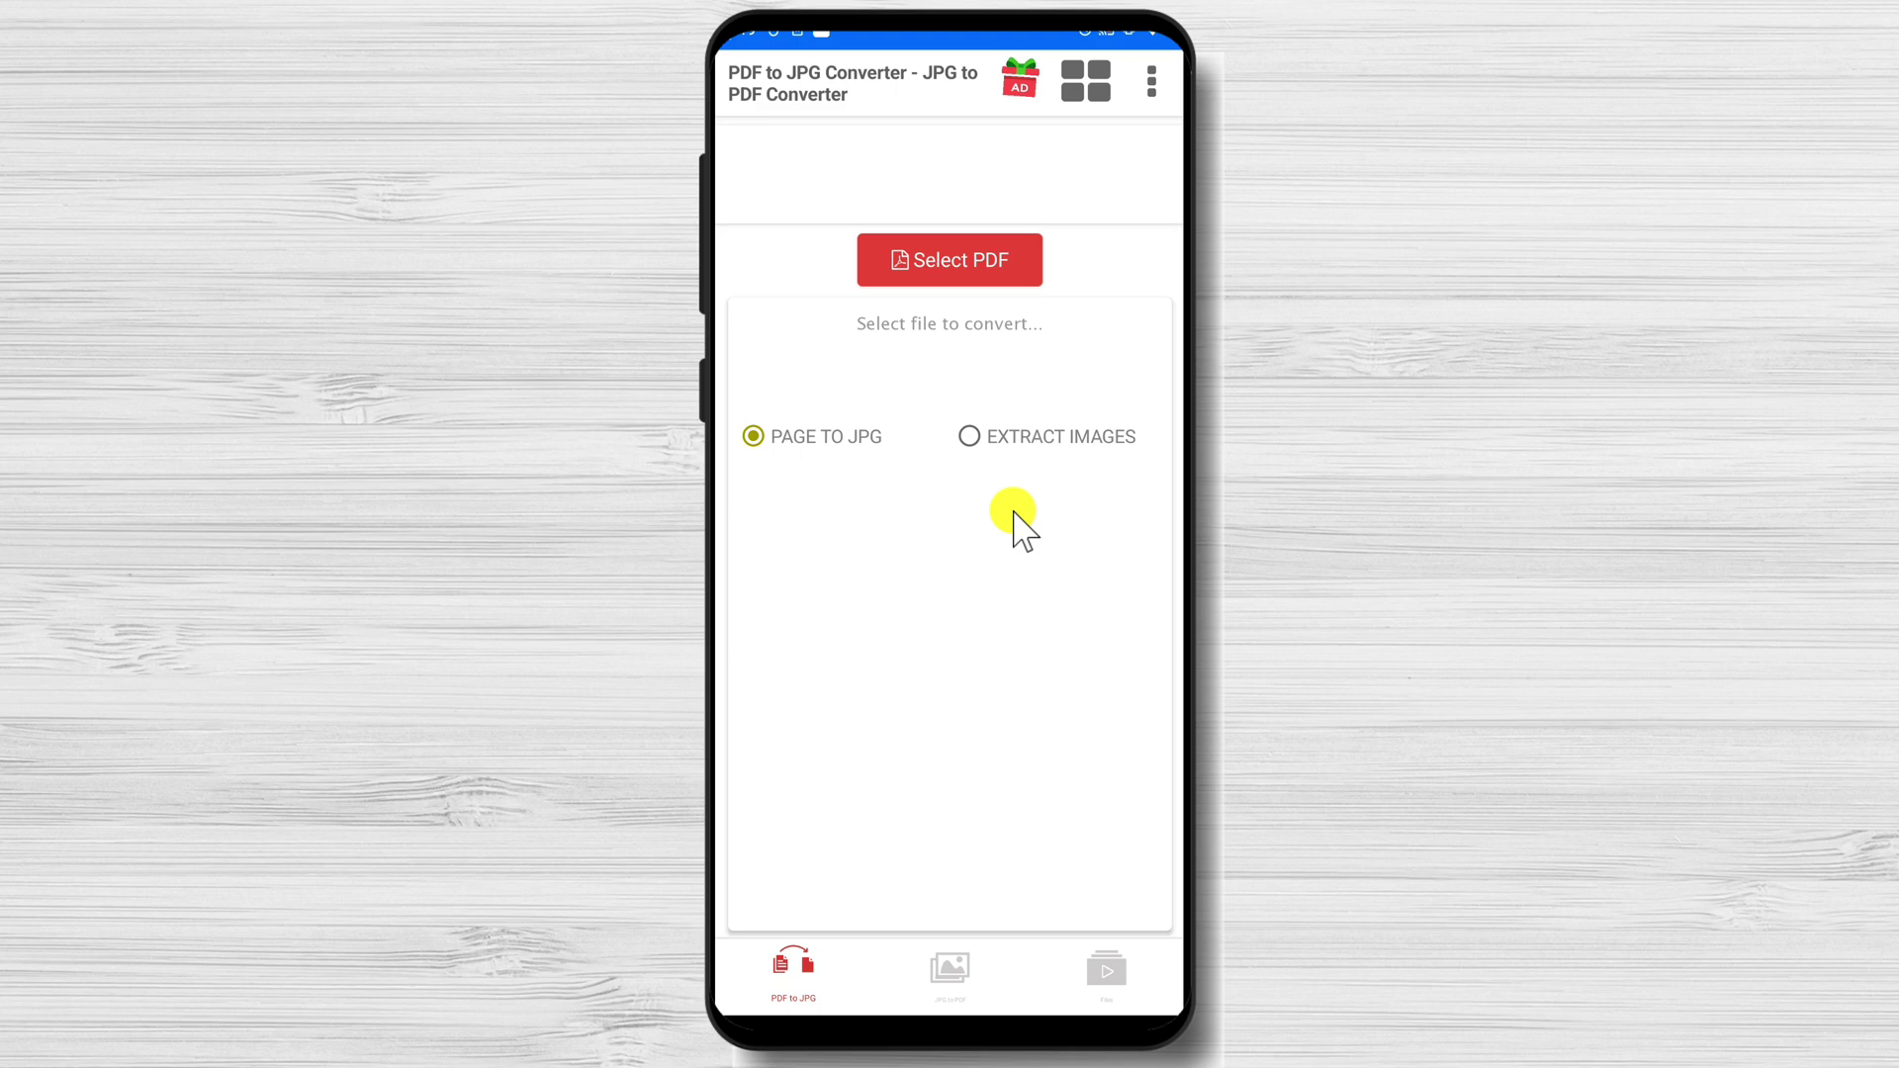
# Step: Convert sample-pdf-file.pdf from the Download folder into a JPG image
pyautogui.click(967, 256)
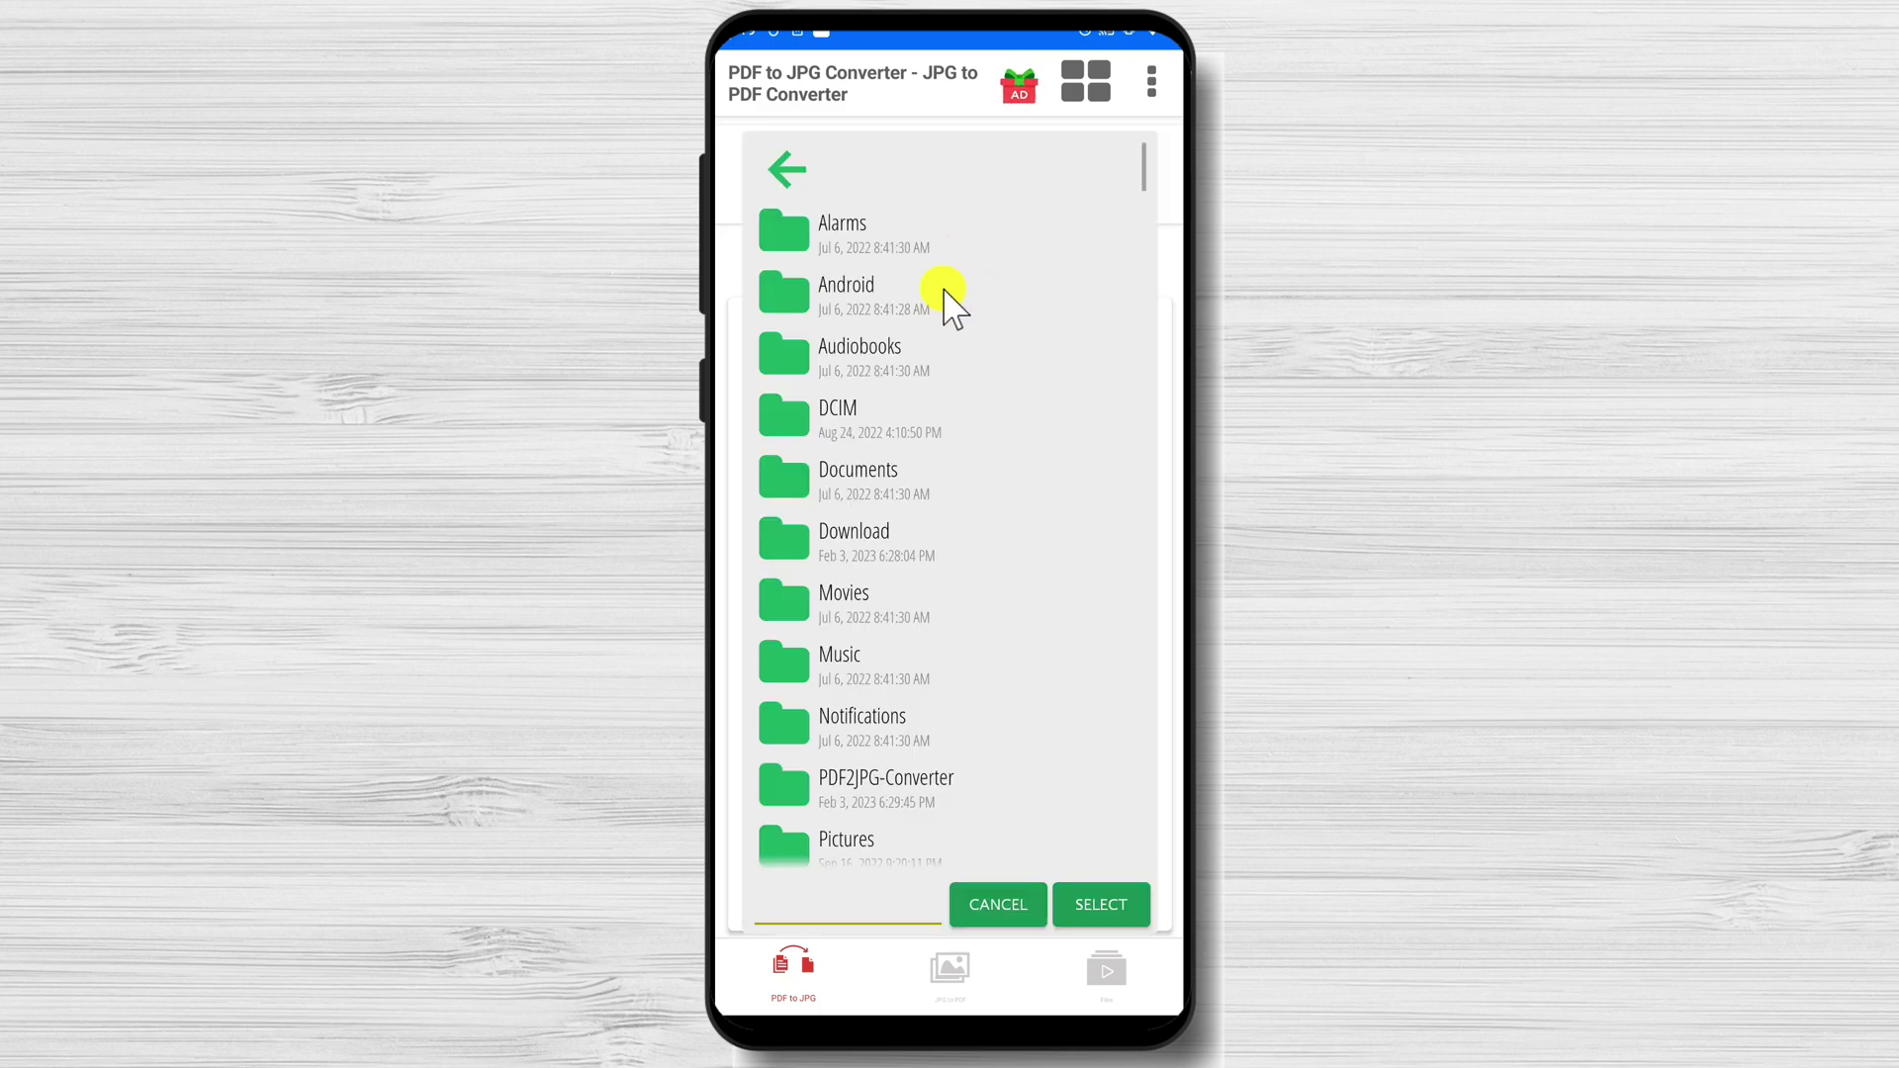
pyautogui.click(868, 546)
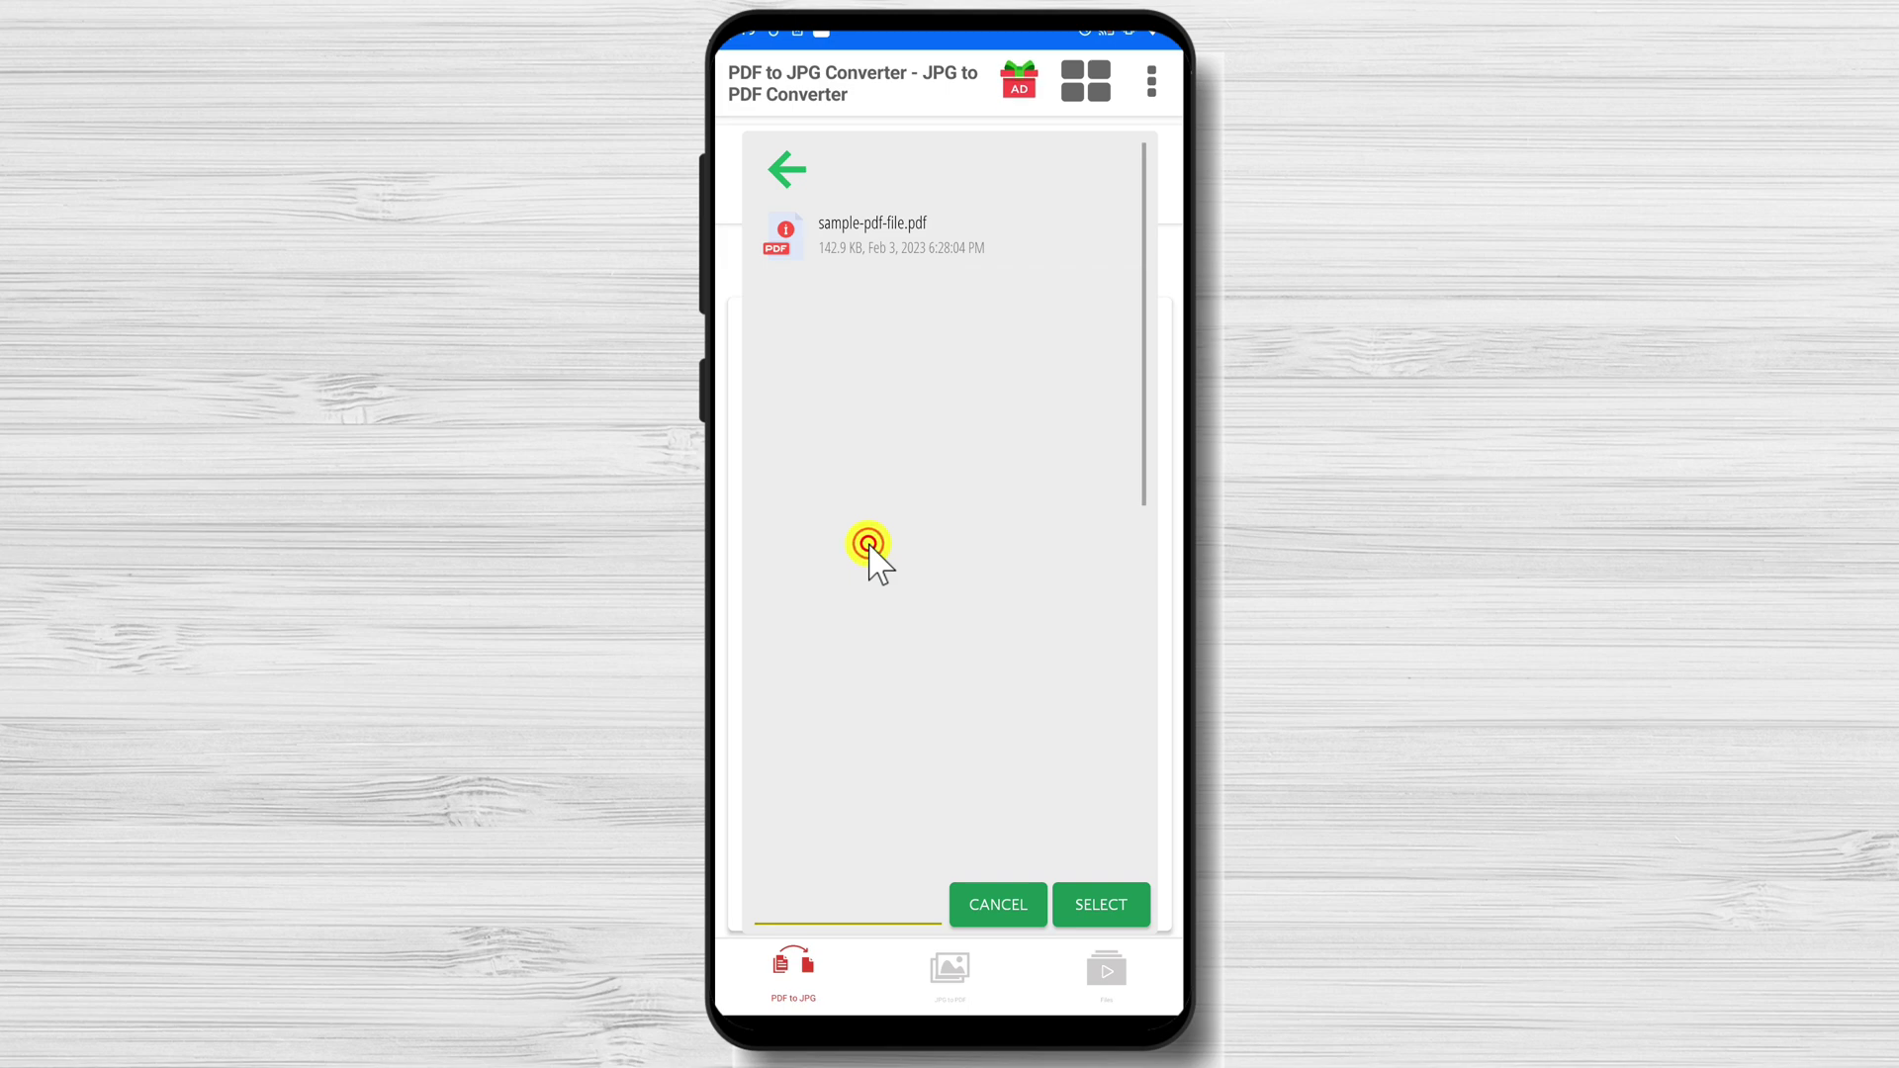
pyautogui.click(900, 249)
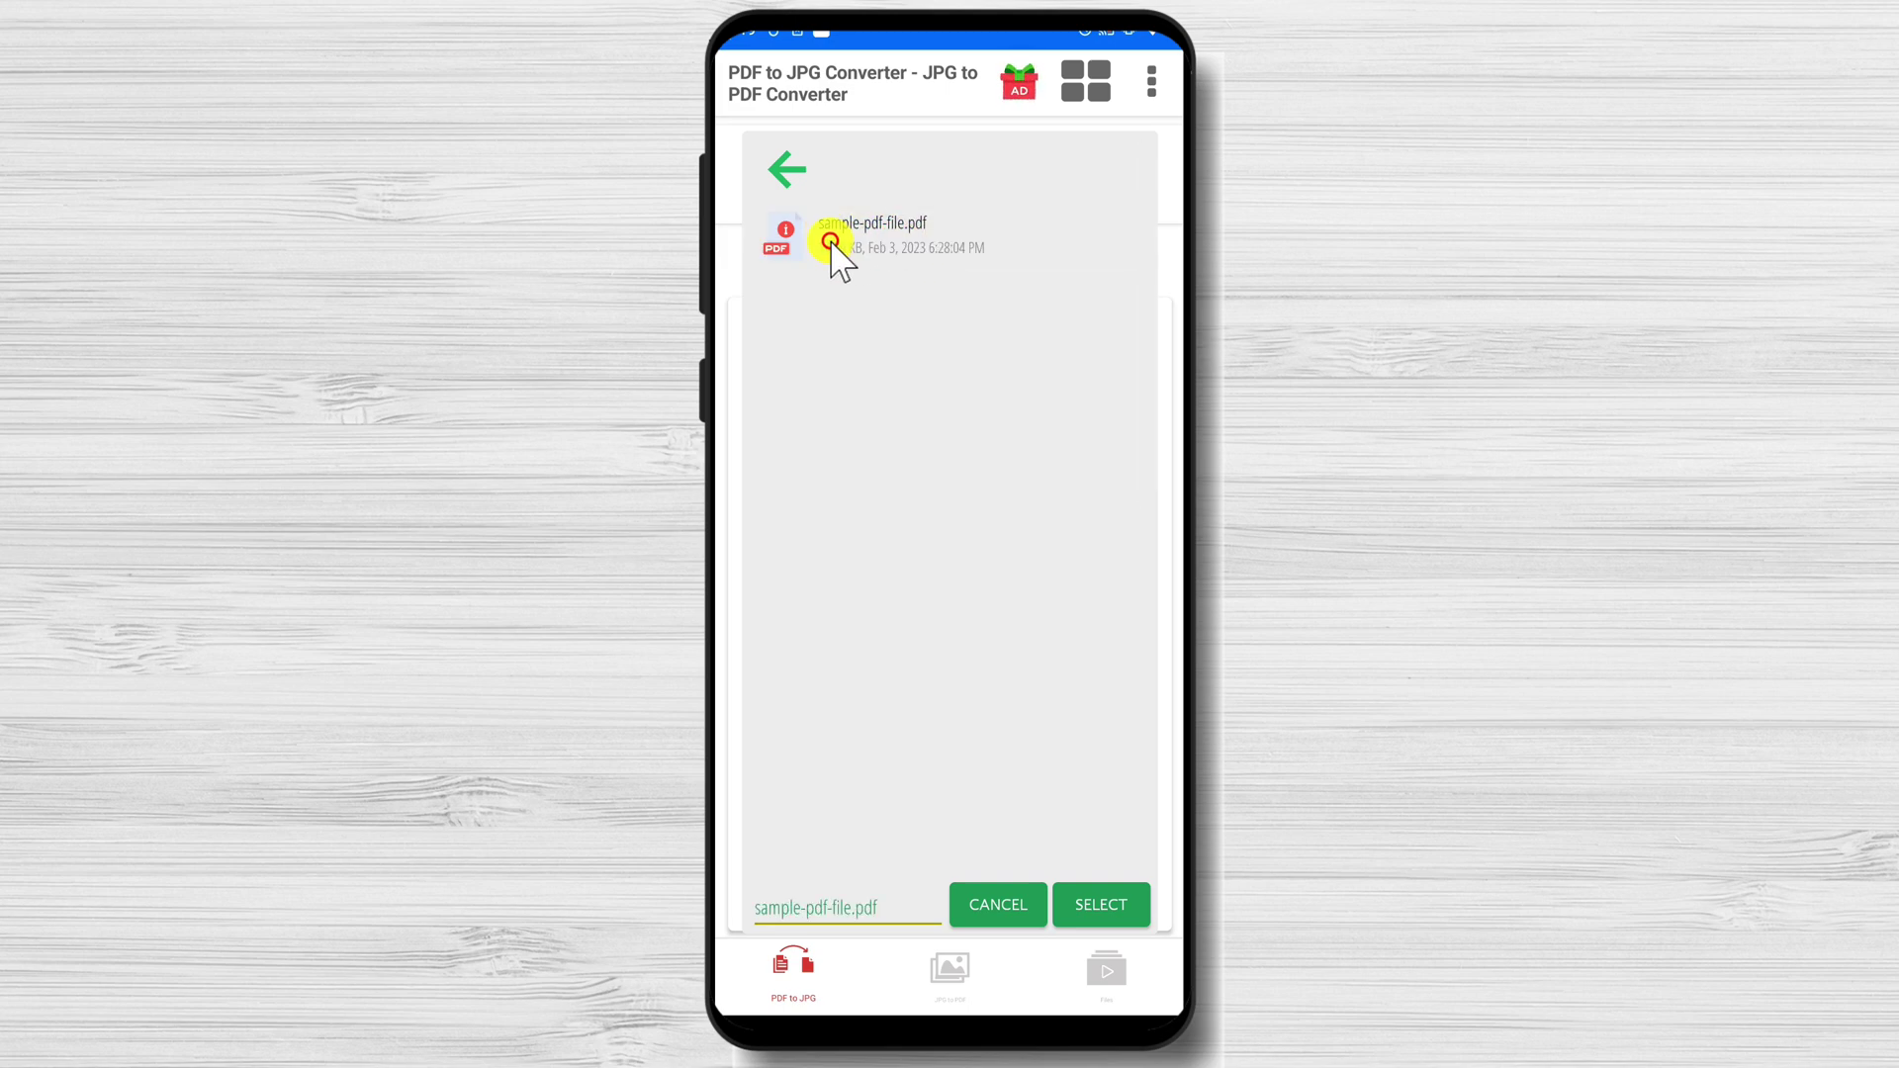
pyautogui.click(1099, 906)
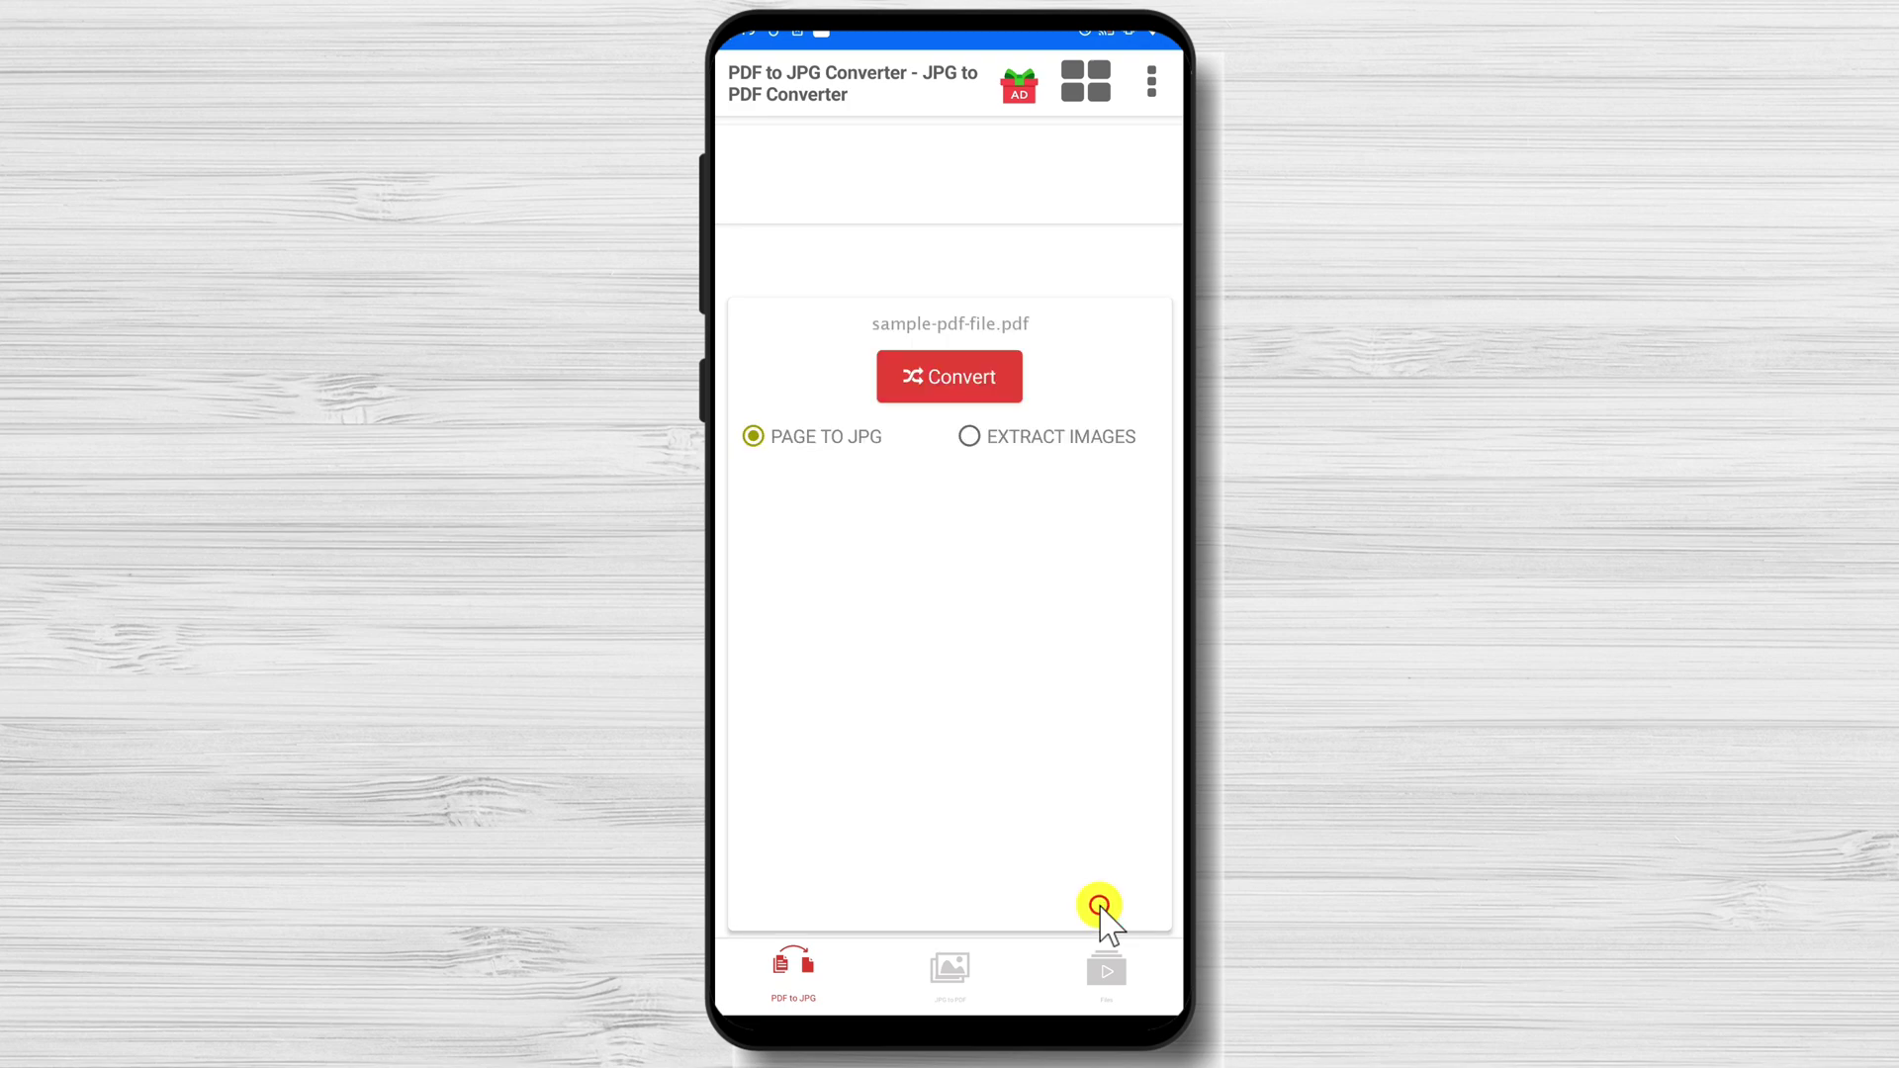
pyautogui.click(959, 374)
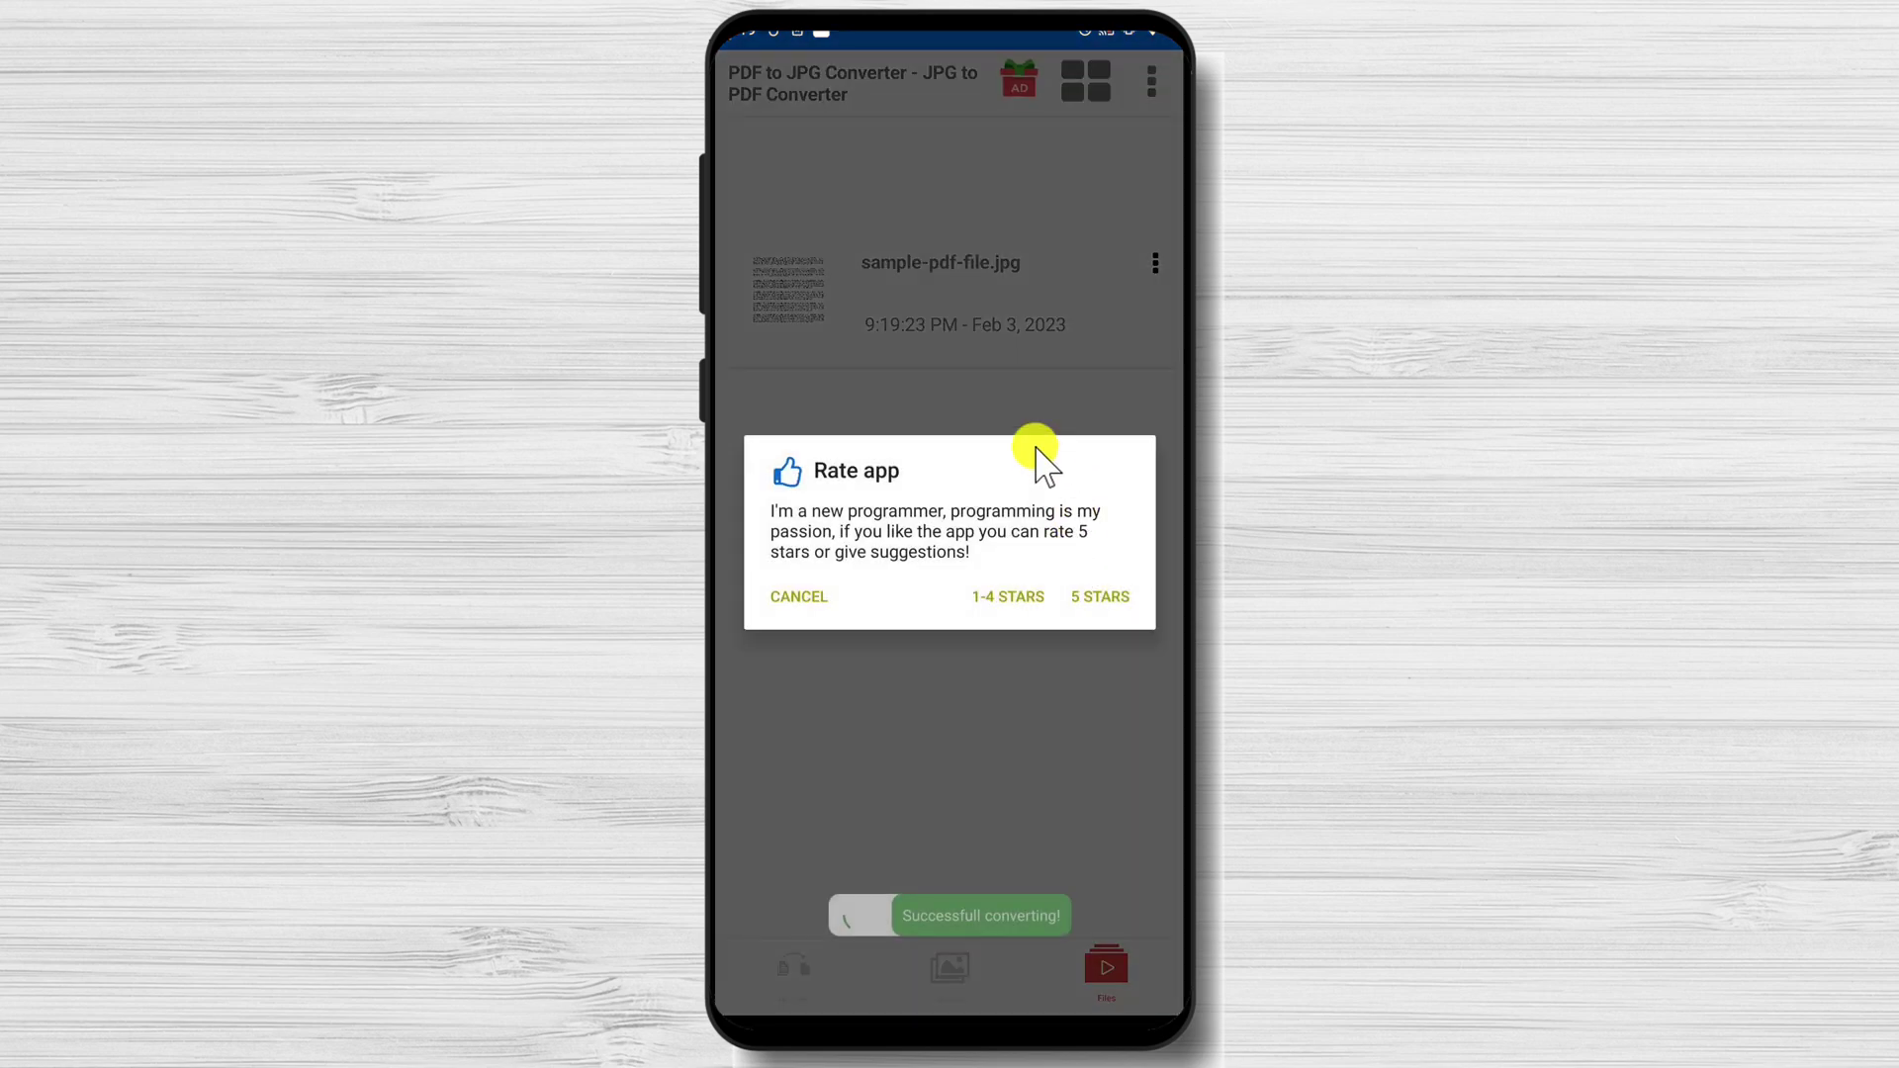
pyautogui.click(796, 600)
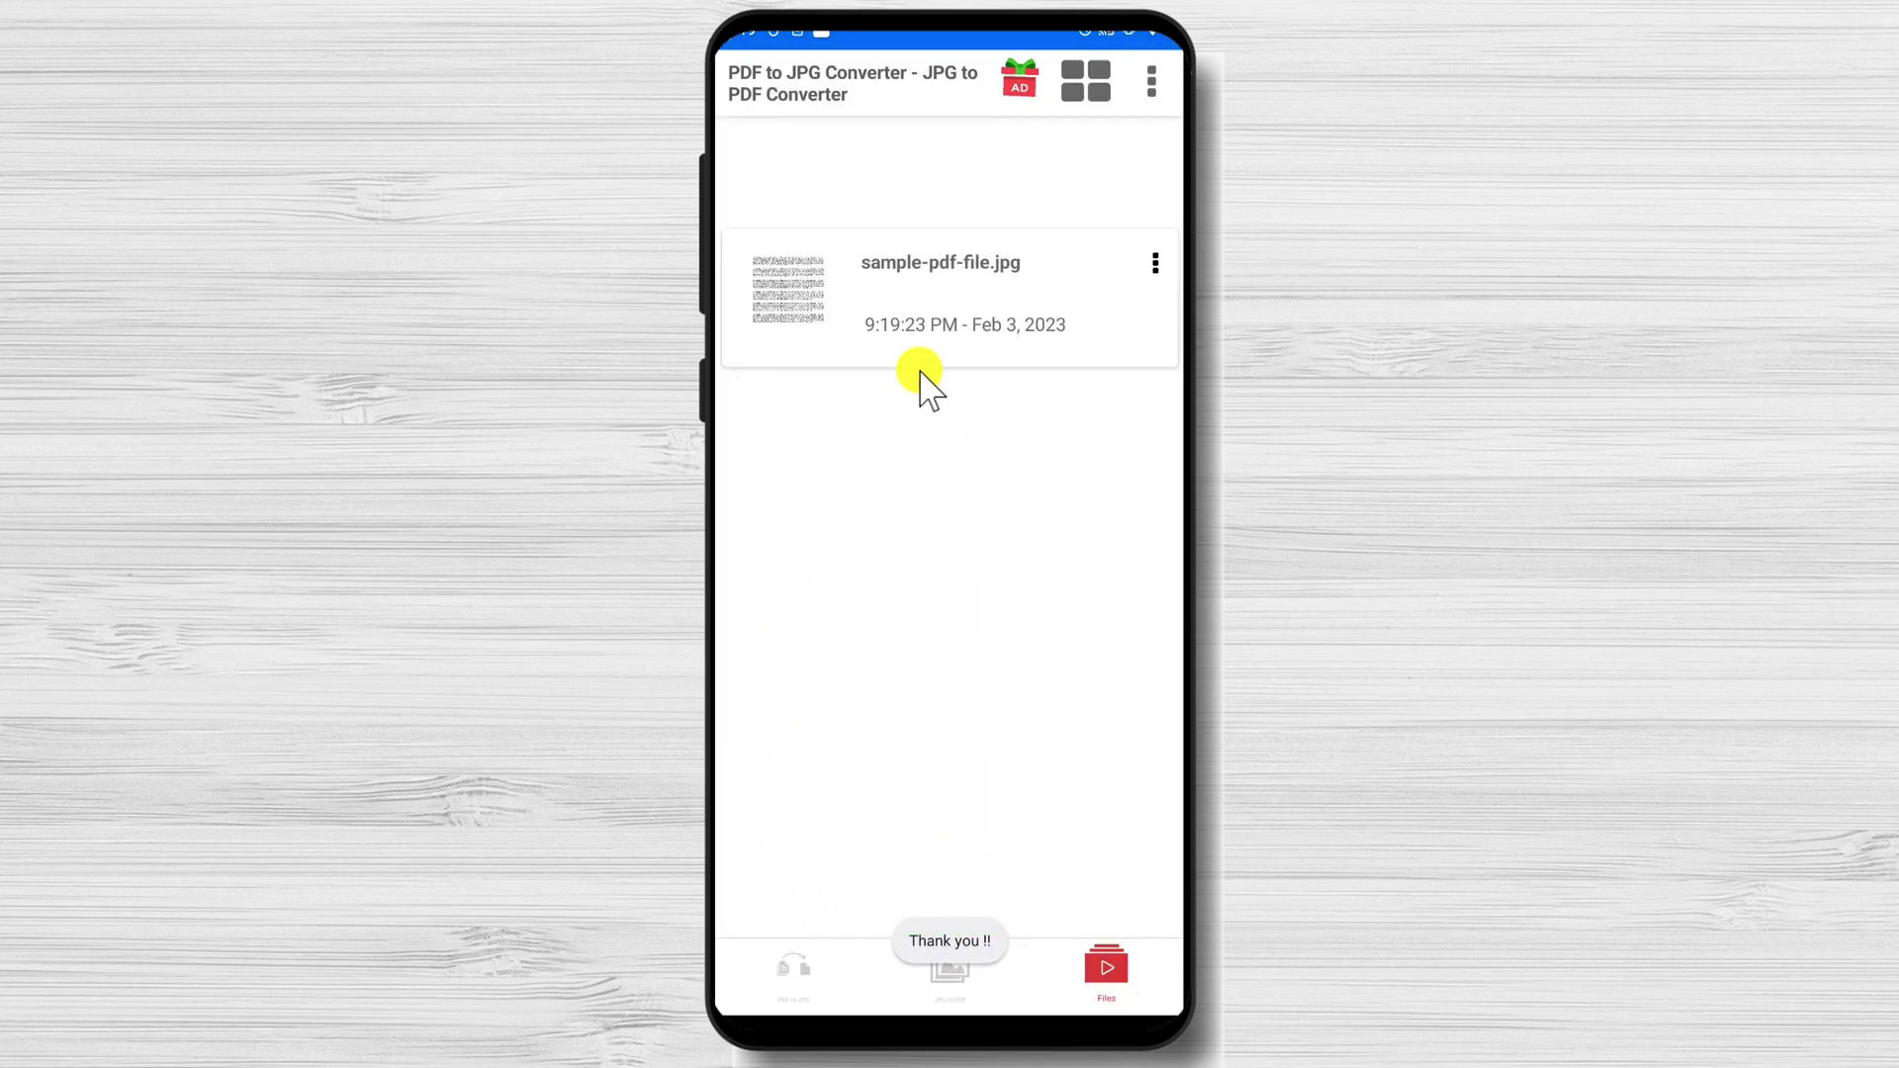
# Step: Share the converted sample-pdf-file.jpg to WhatsApp My status
pyautogui.click(921, 297)
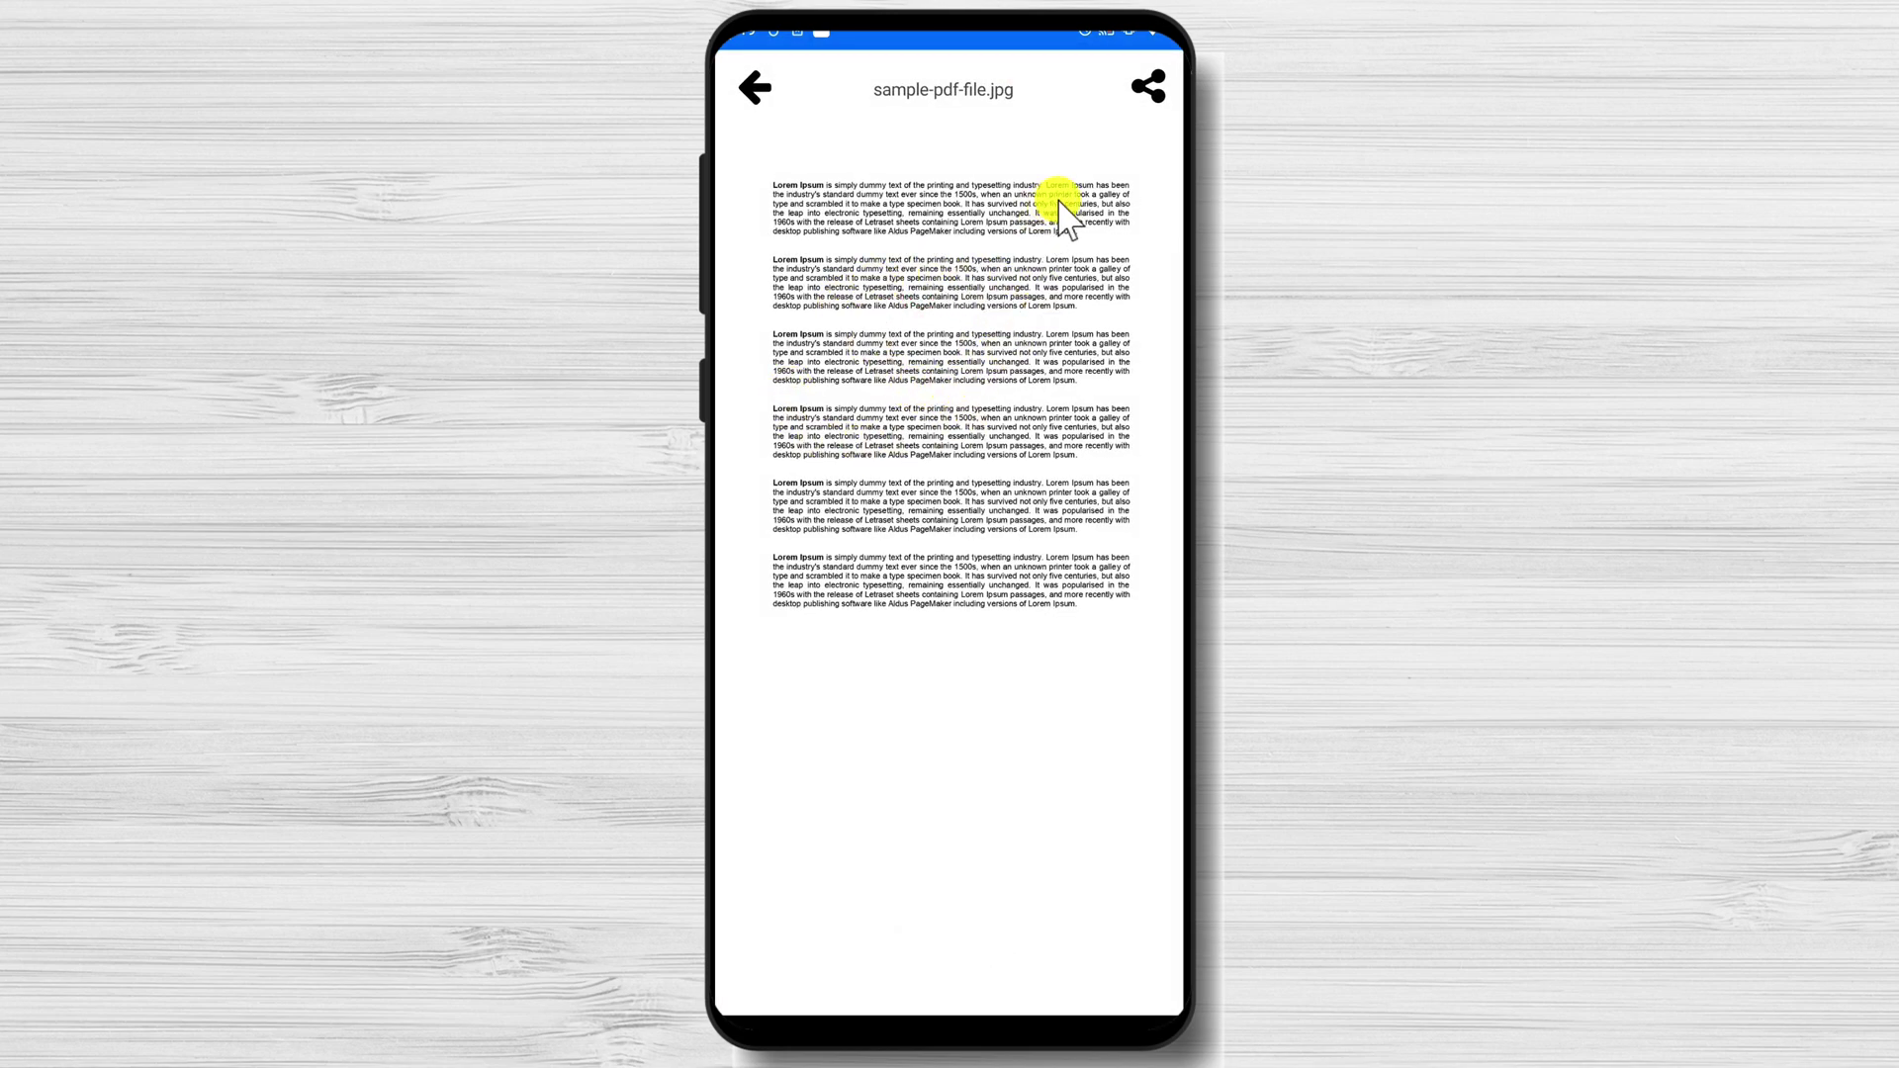
pyautogui.click(1158, 86)
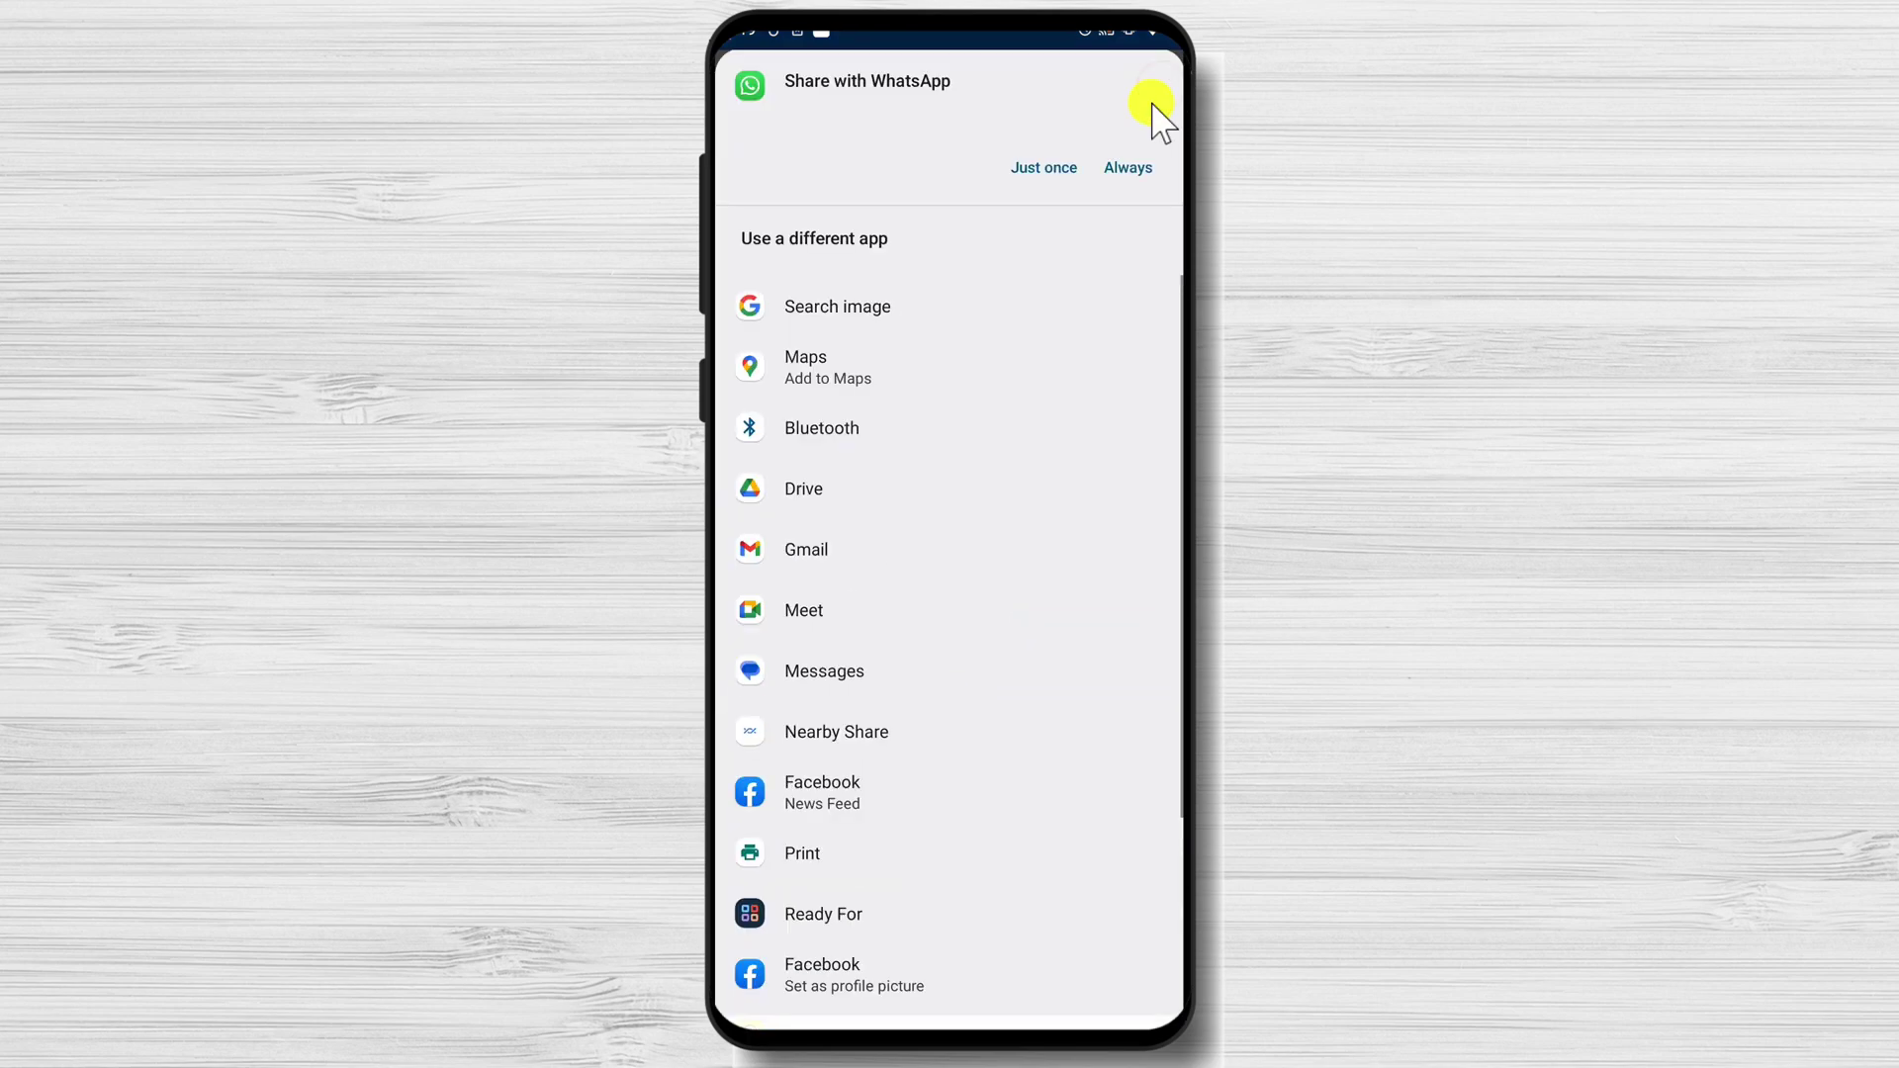
pyautogui.click(1046, 170)
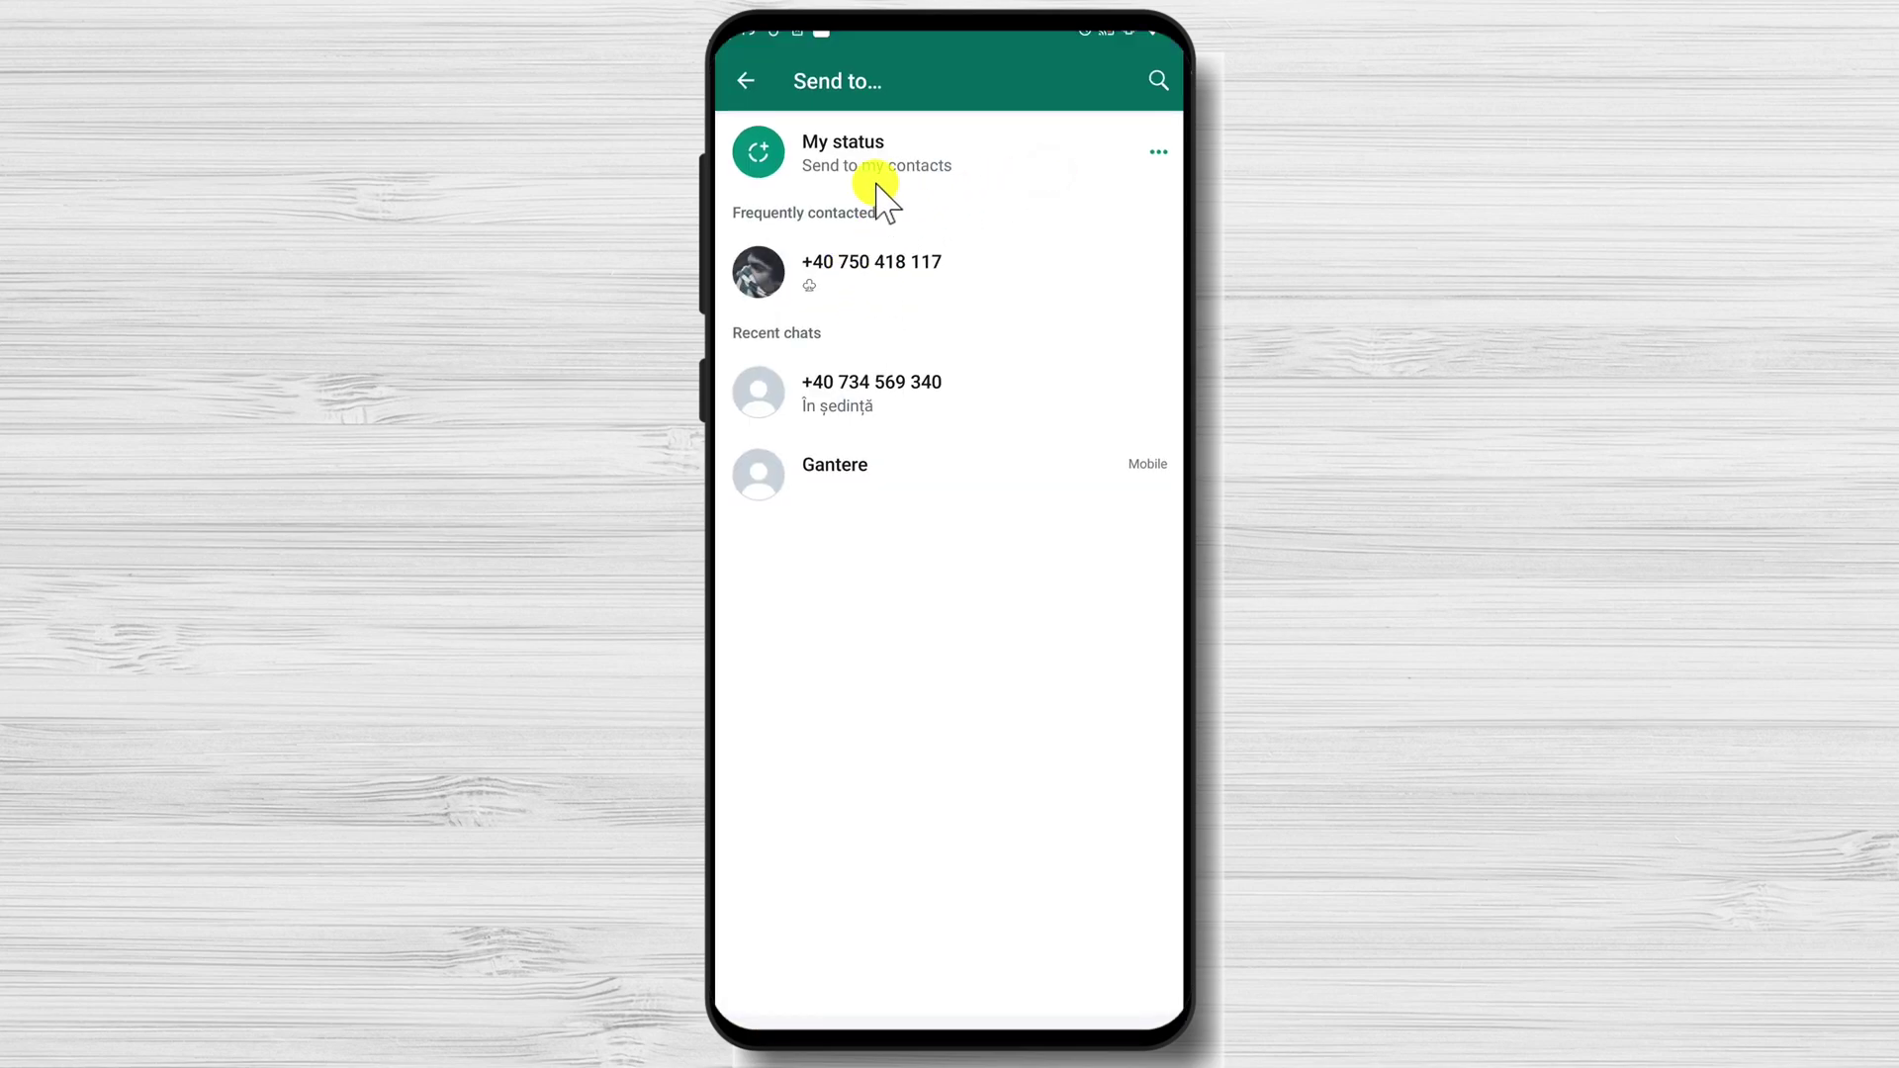
pyautogui.click(875, 156)
pyautogui.click(1147, 976)
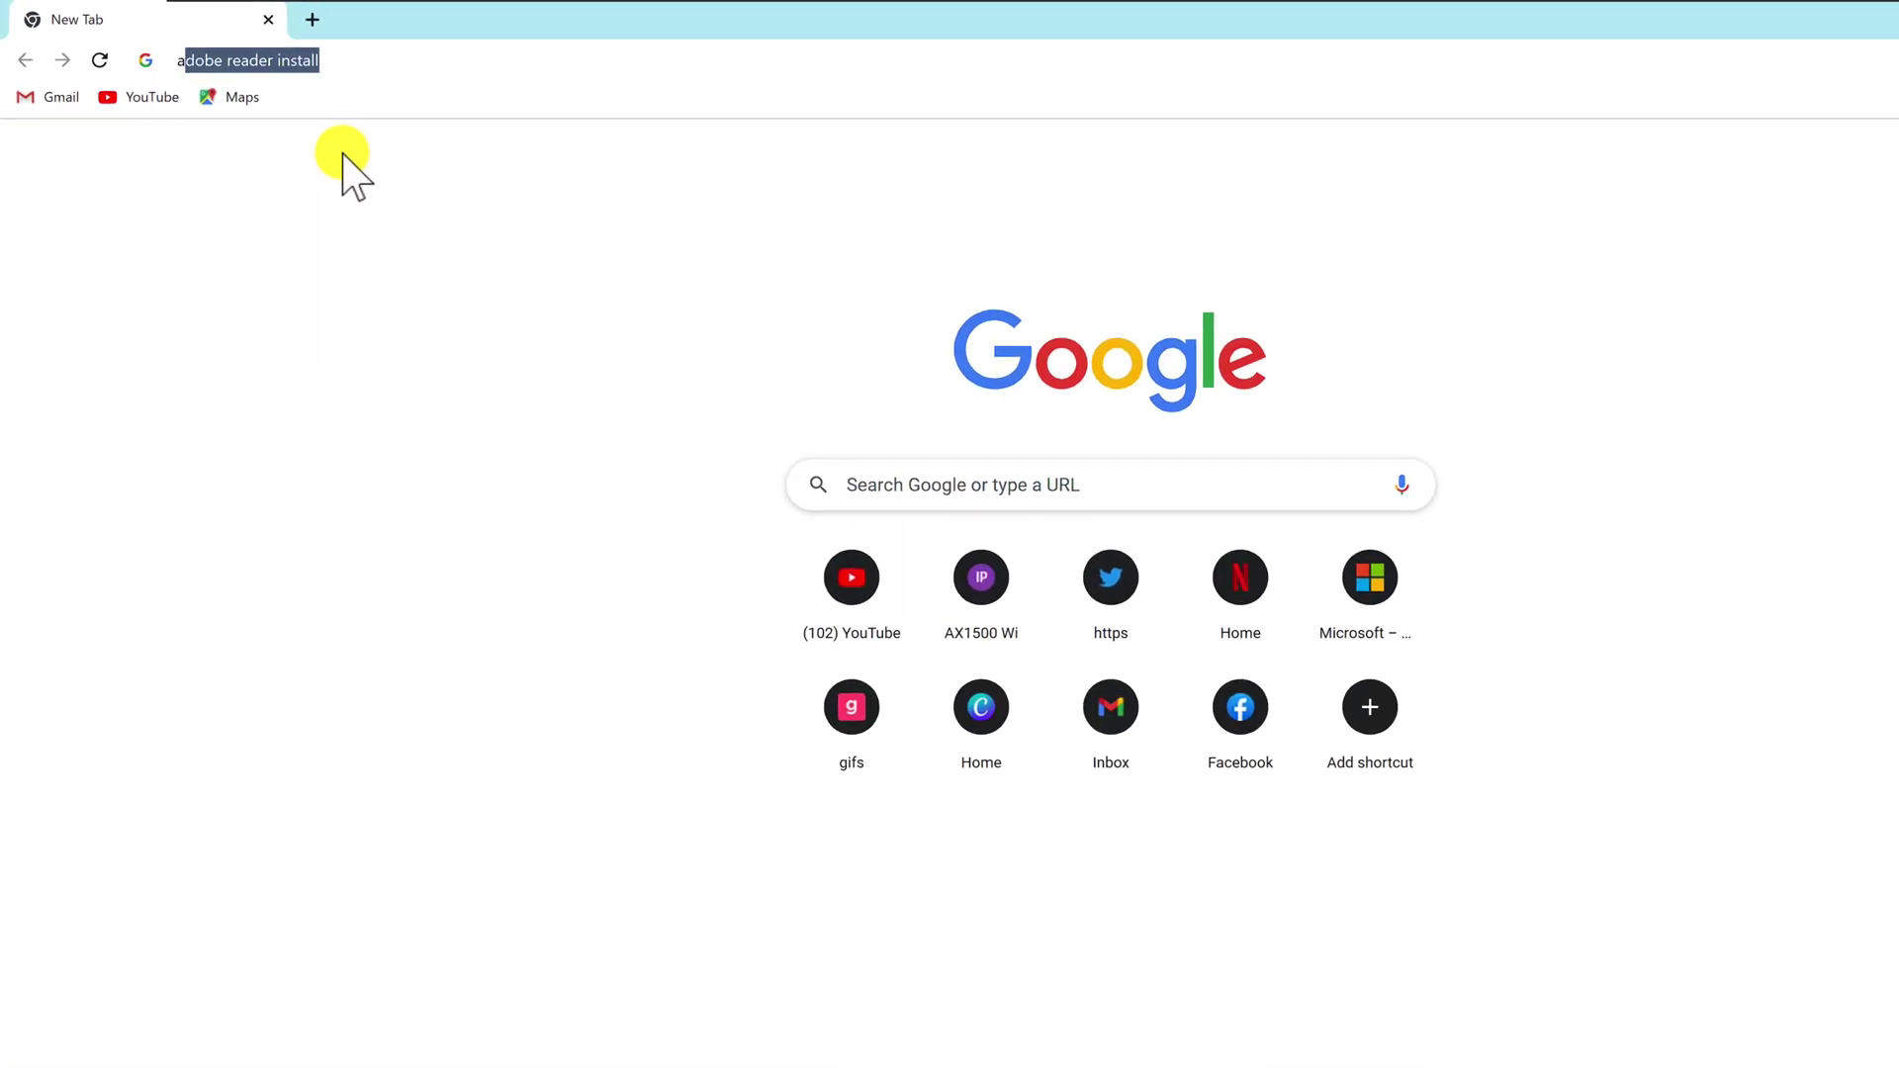
pyautogui.write('dobe p')
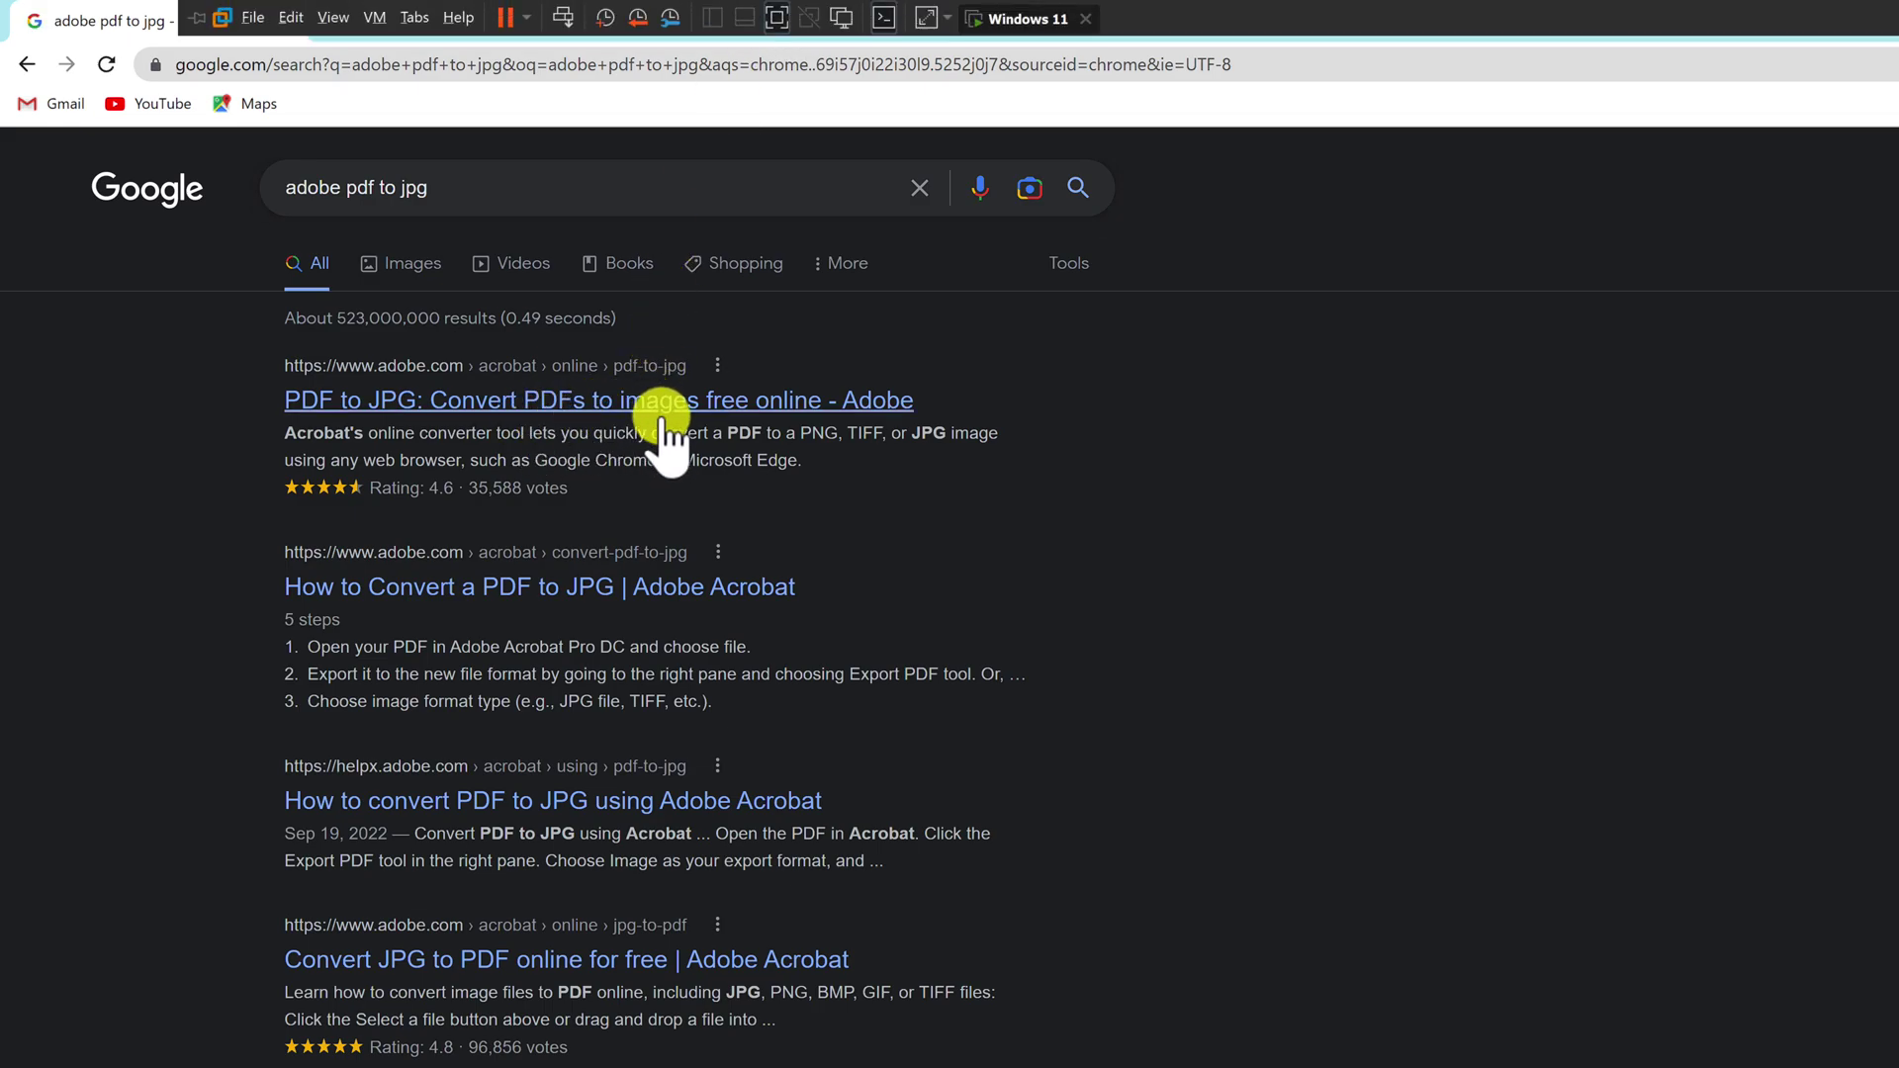
# Step: Go to the adobe.com Convert PDF to JPG result
pyautogui.click(621, 411)
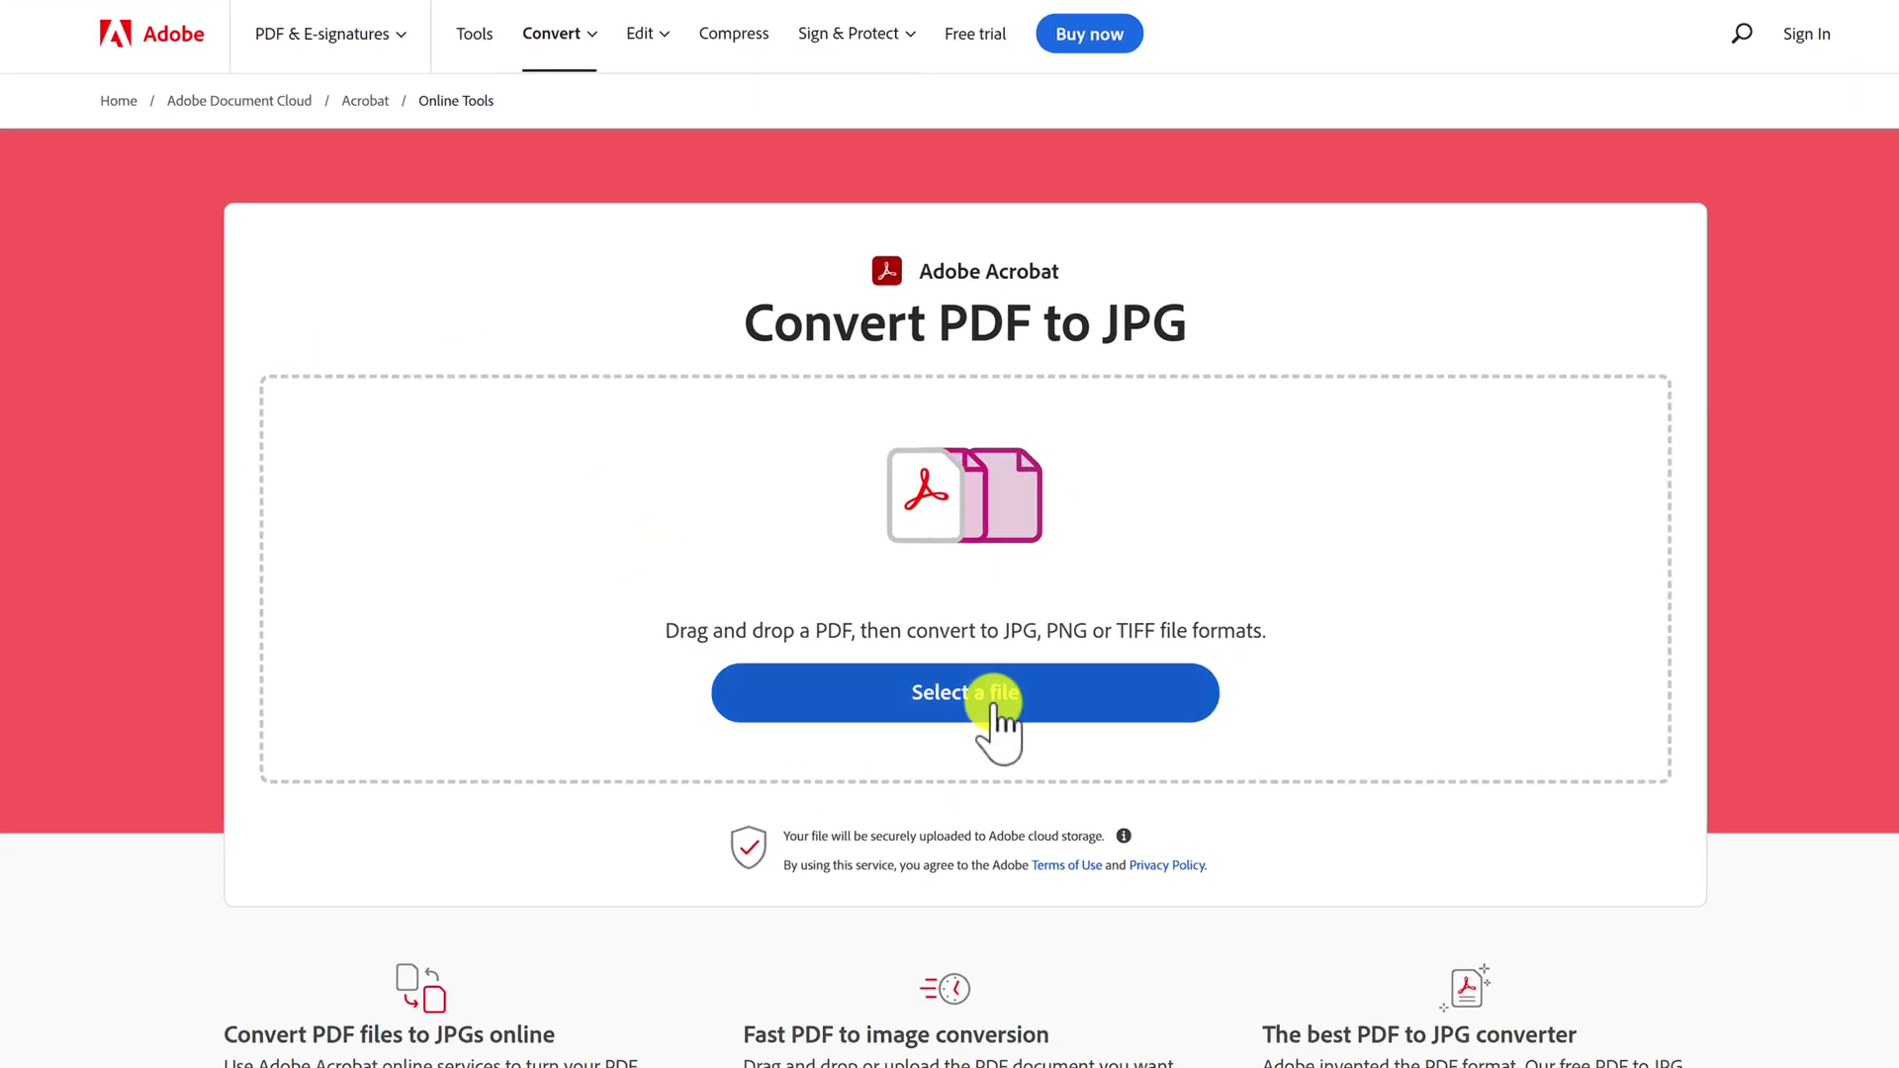
# Step: Upload the pdf-page document and convert it to JPG format
pyautogui.click(994, 709)
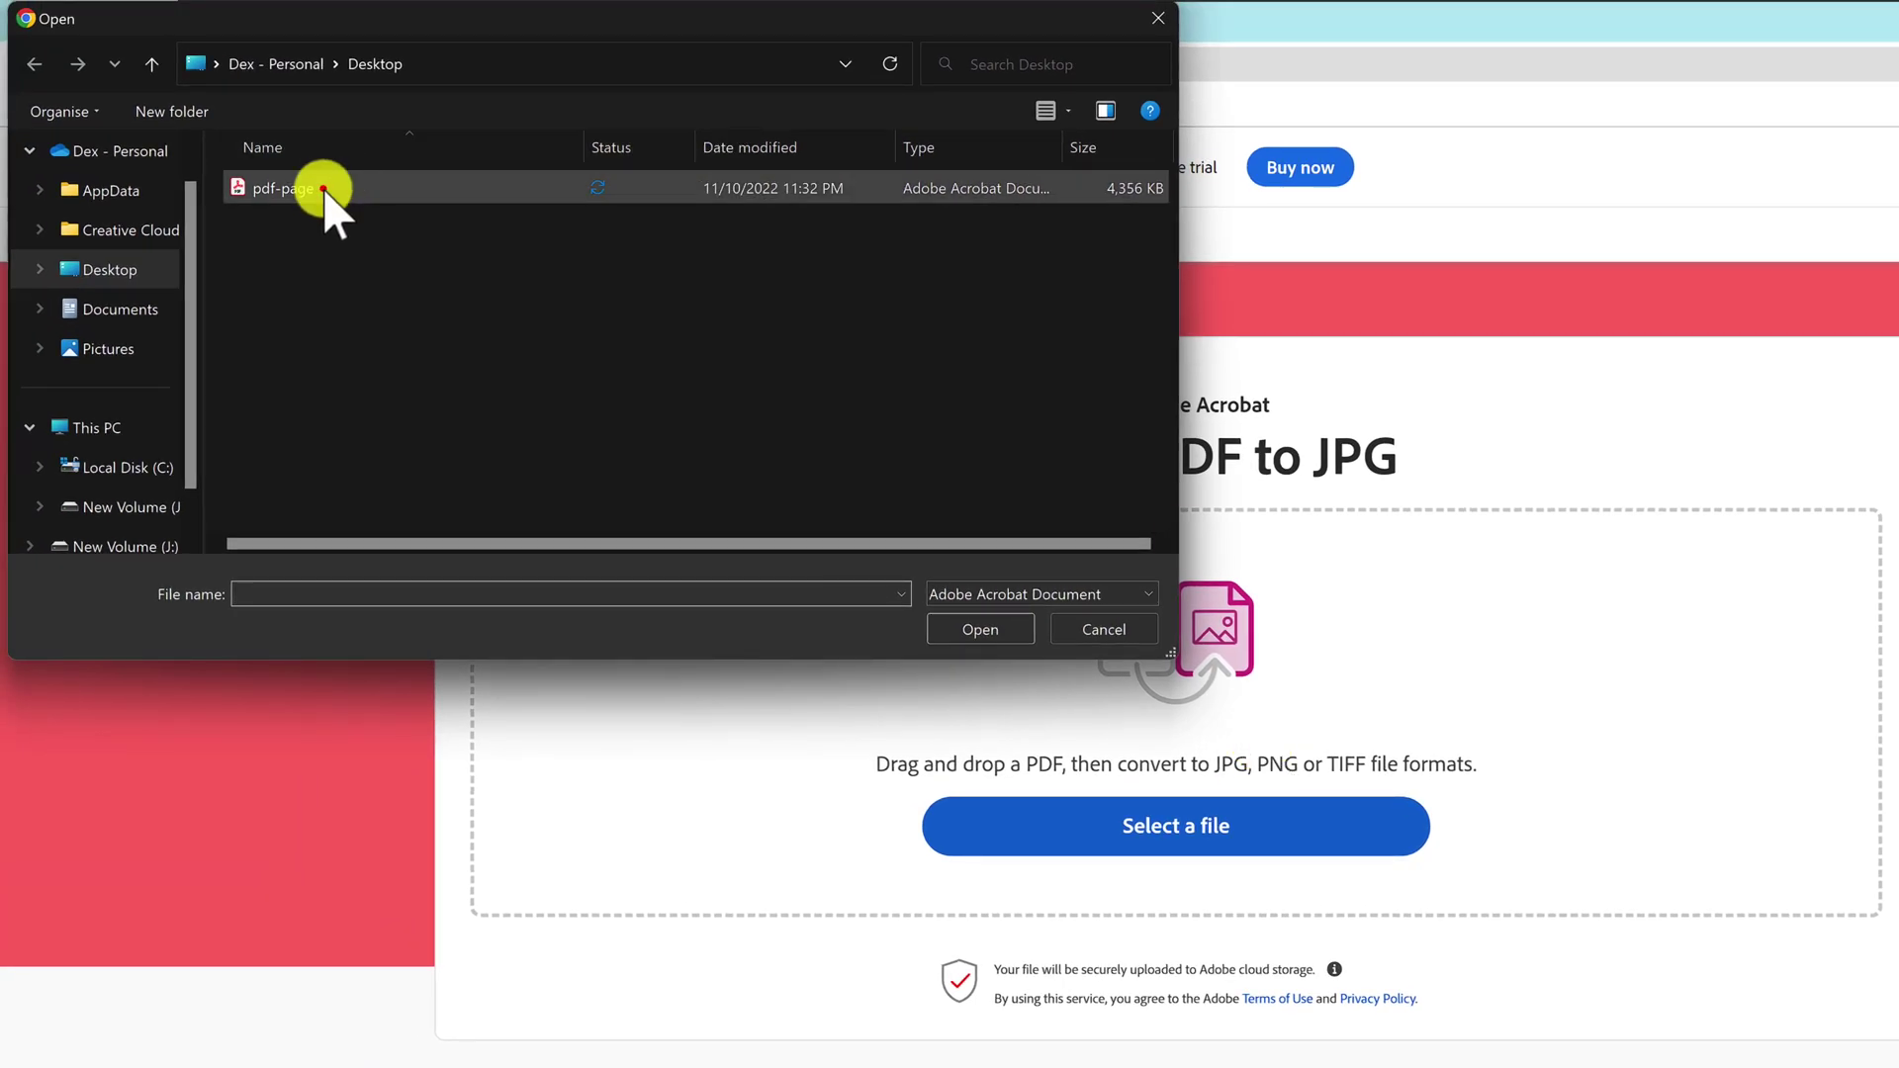
pyautogui.doubleClick(322, 186)
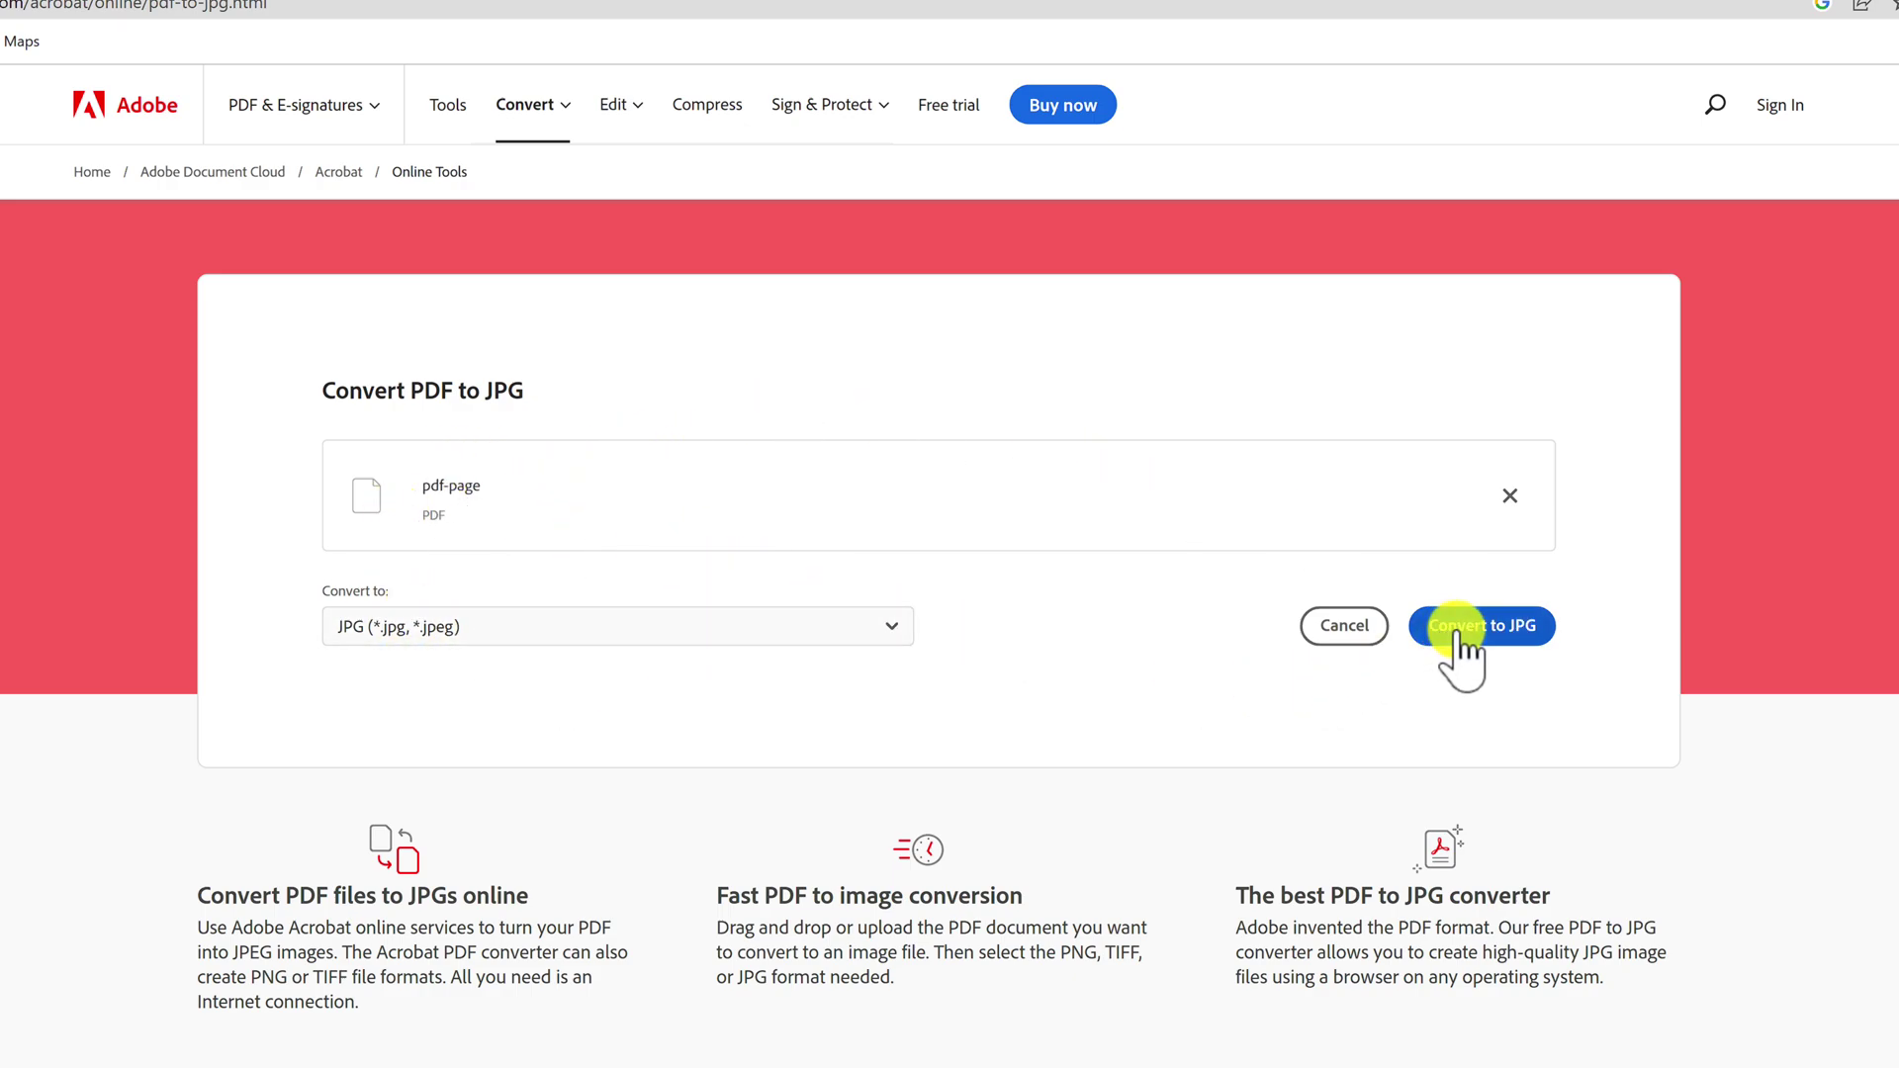
pyautogui.click(688, 631)
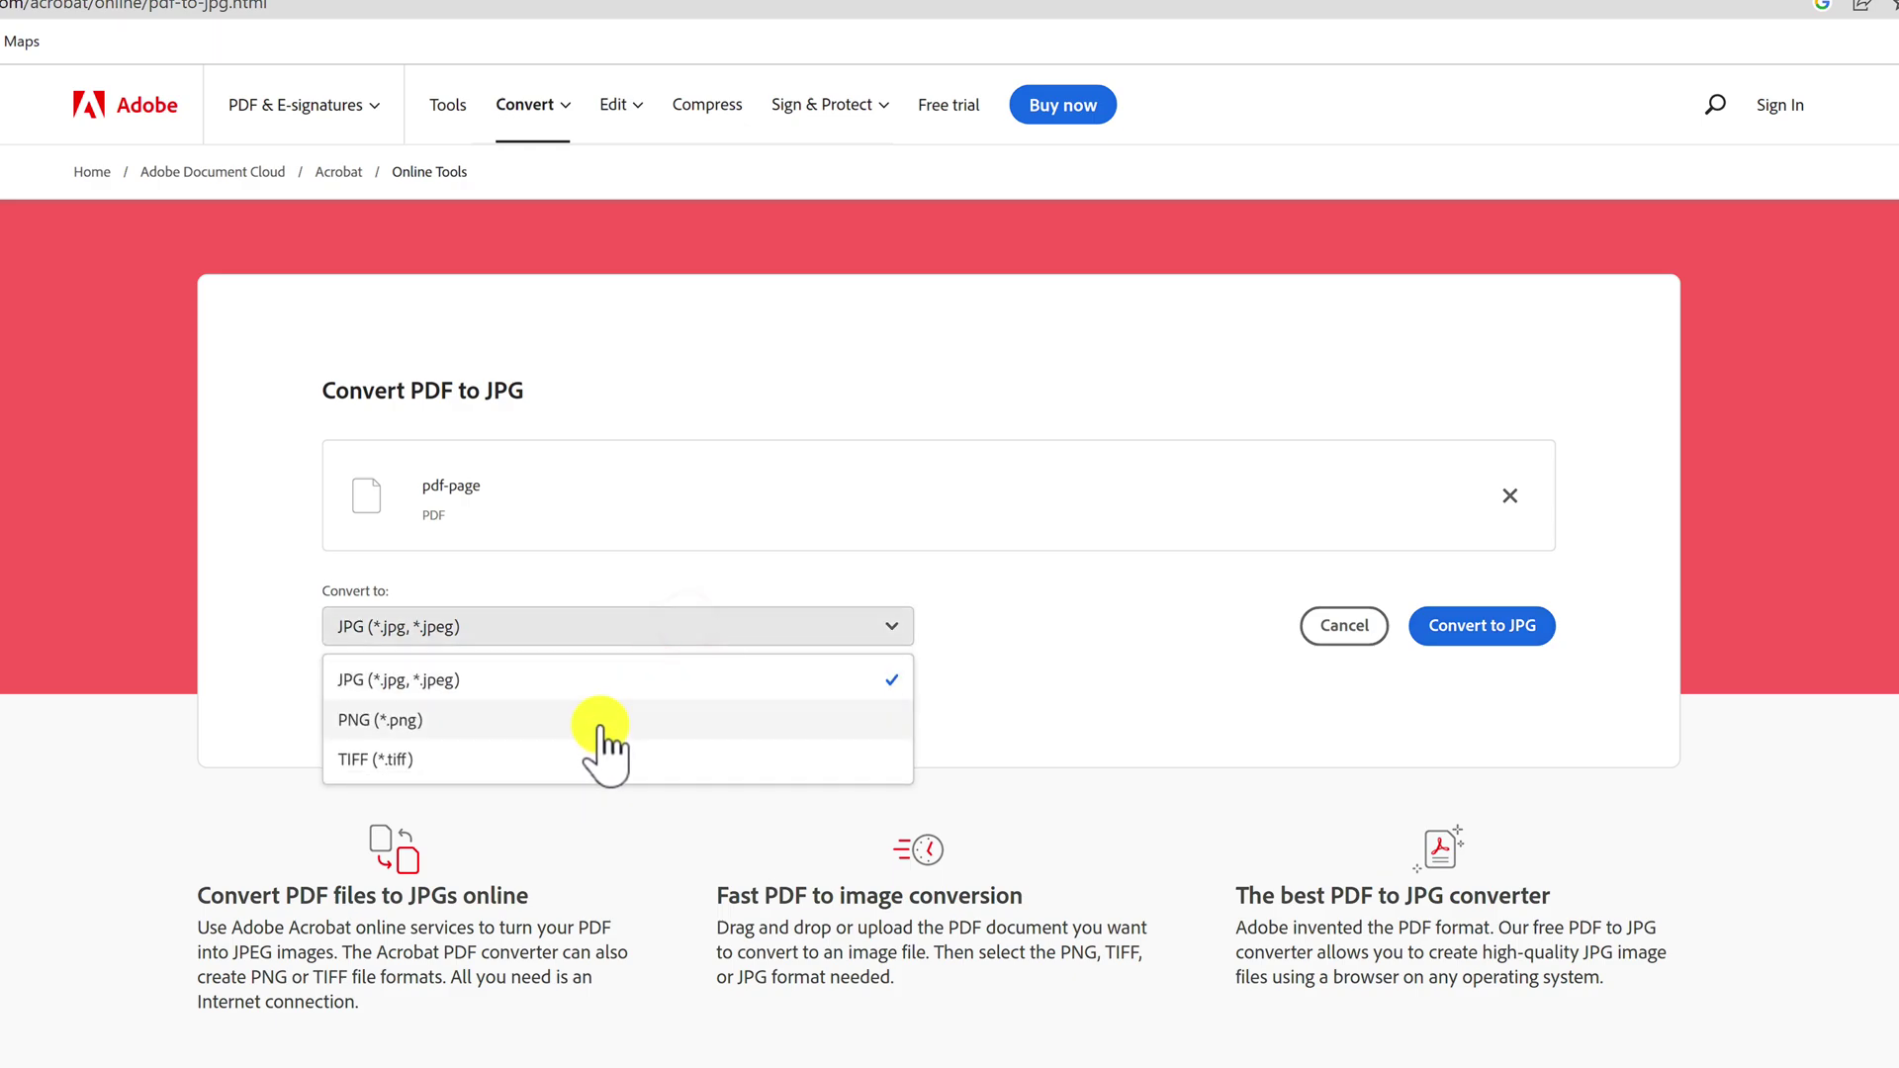
pyautogui.click(589, 682)
pyautogui.click(1496, 625)
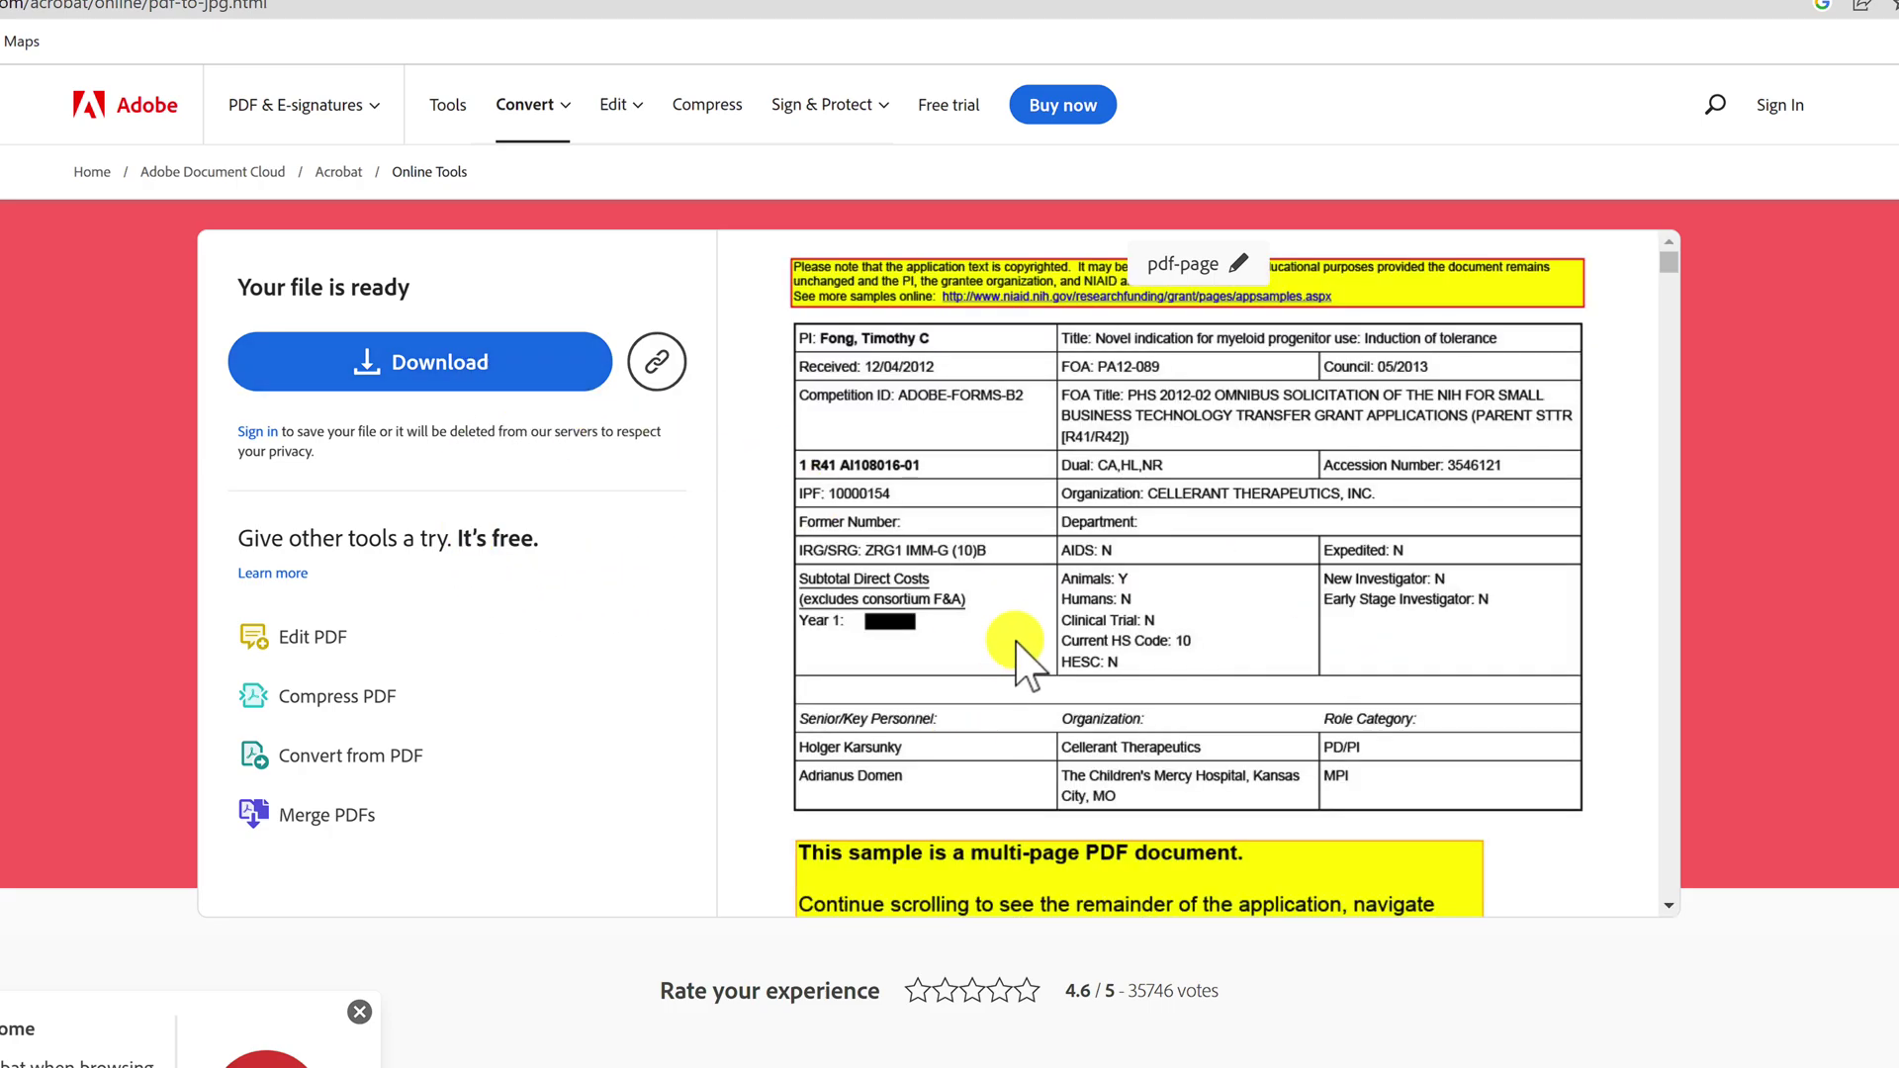
pyautogui.scroll(-2, 1018, 636)
pyautogui.scroll(-4, 996, 700)
pyautogui.scroll(-2, 1040, 679)
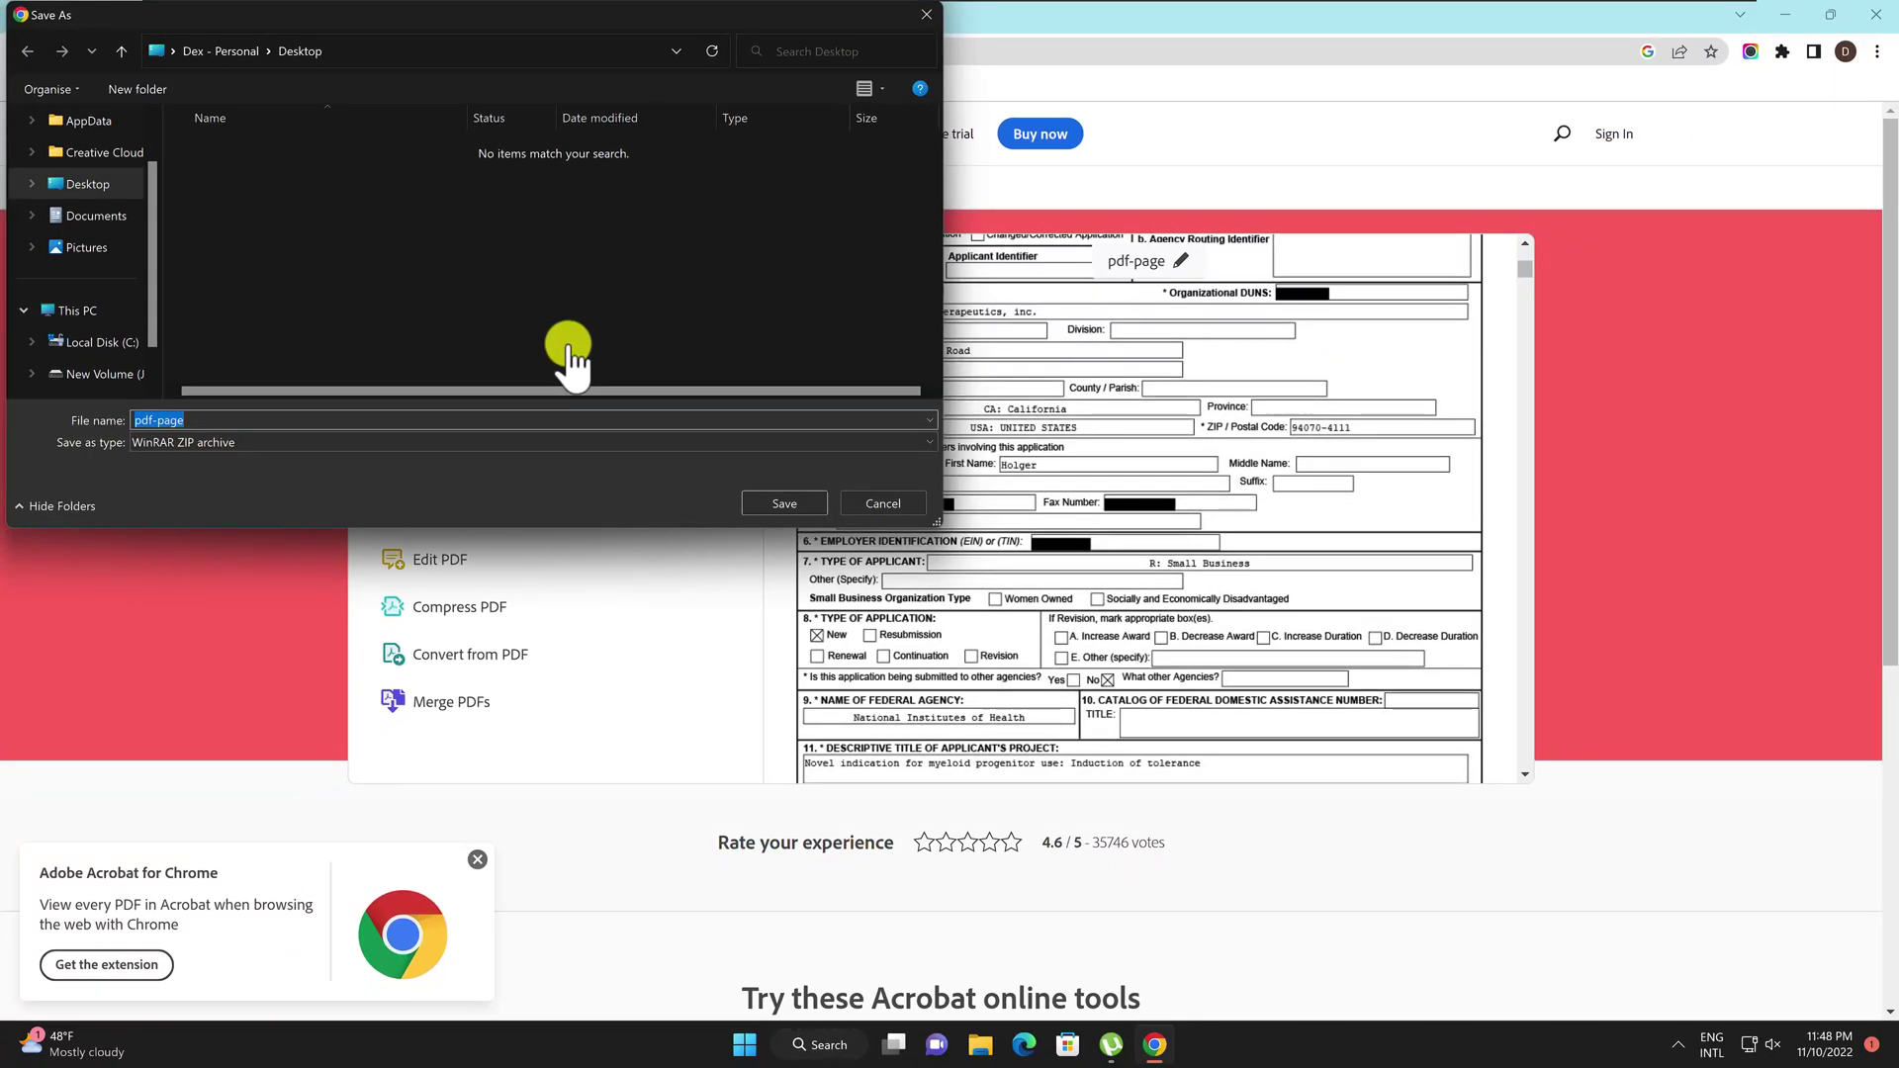
# Step: Save pdf-page.zip to the desktop, inspect its JPG pages, and dismiss the Acrobat extension promotion
pyautogui.click(776, 505)
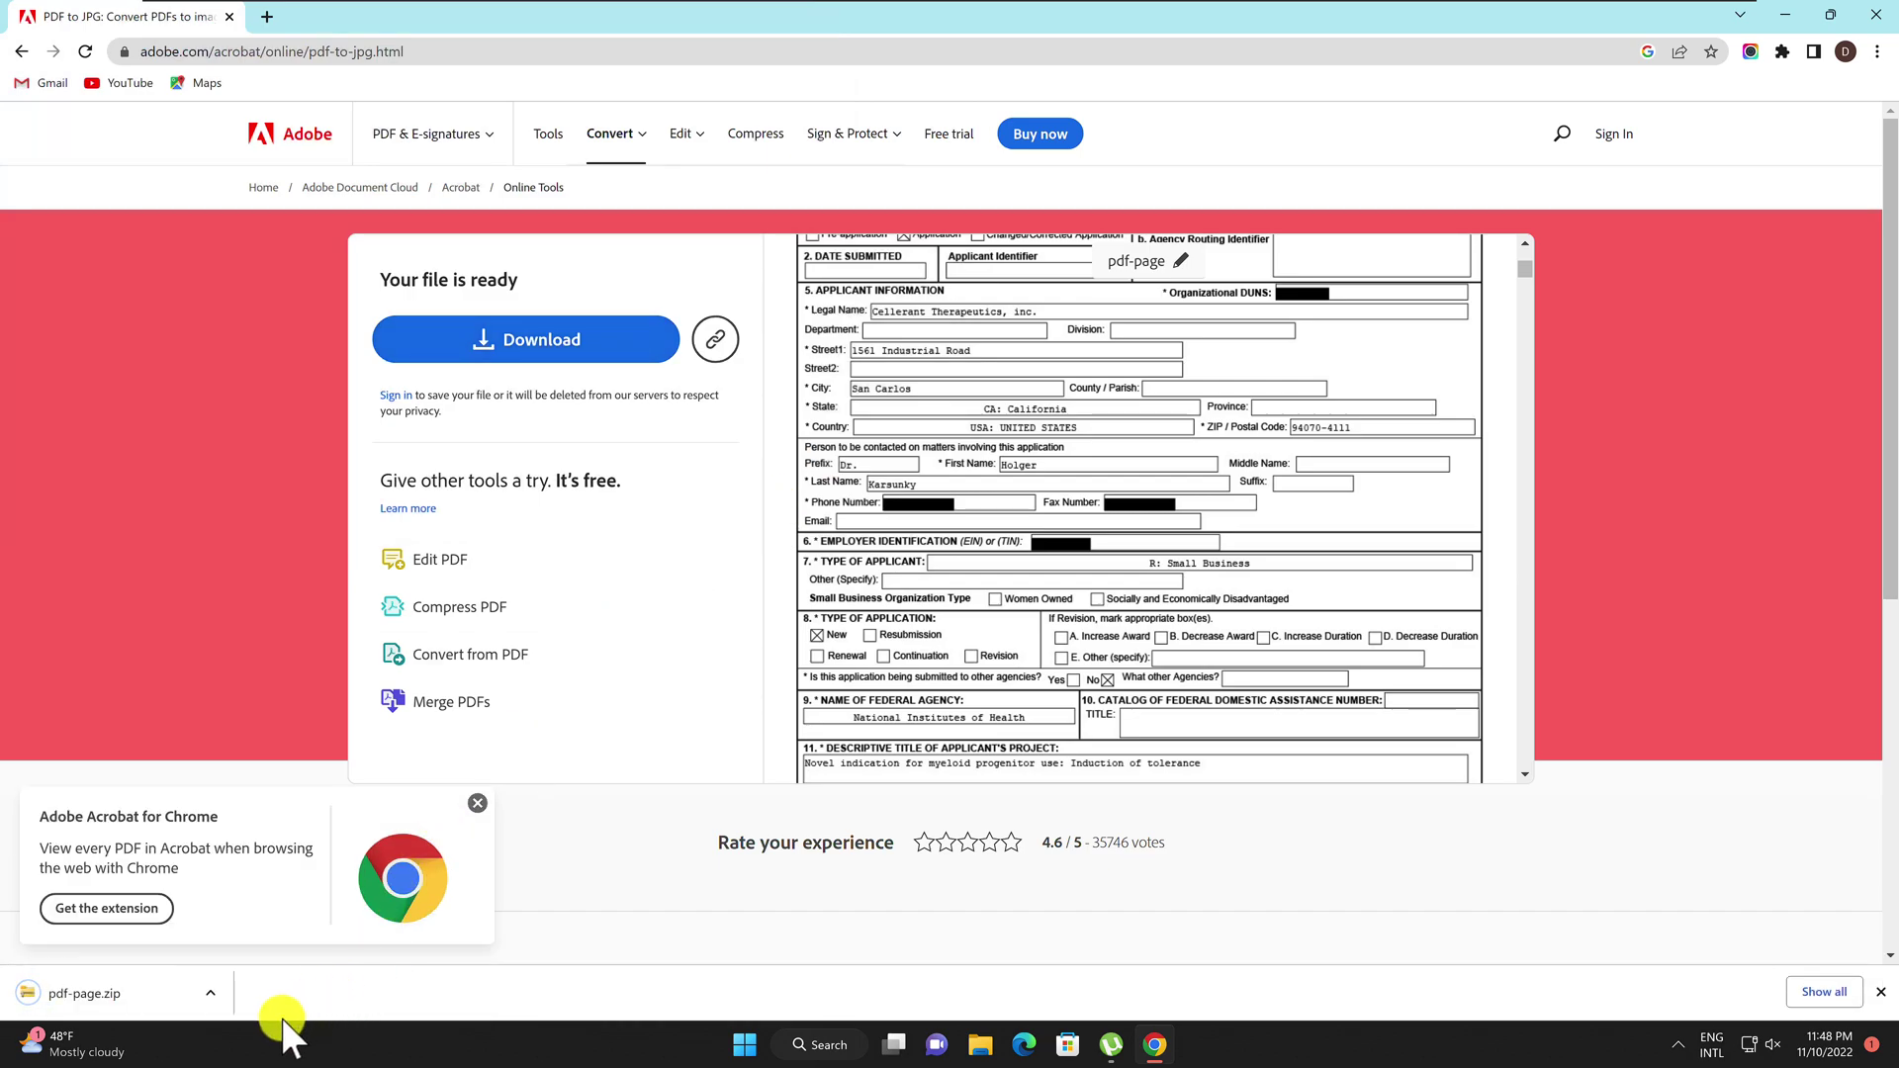
pyautogui.click(213, 991)
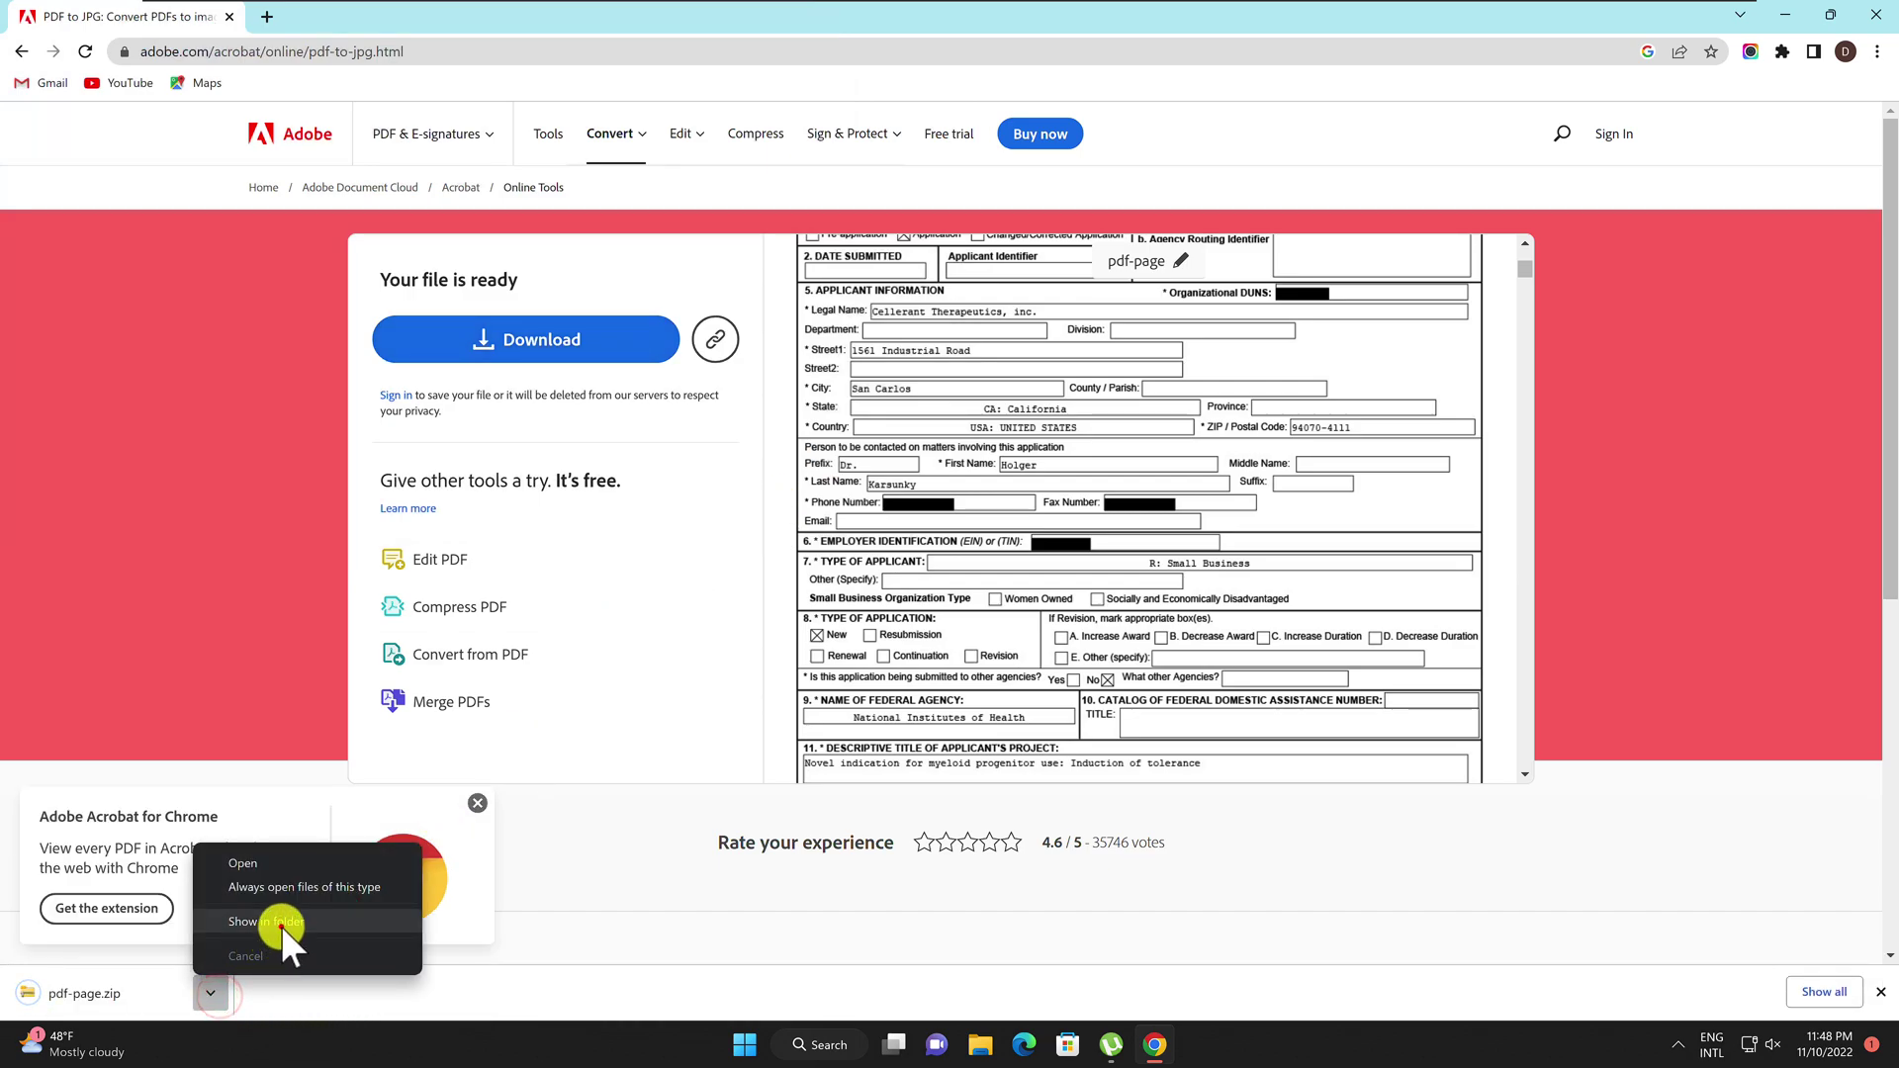
pyautogui.click(281, 926)
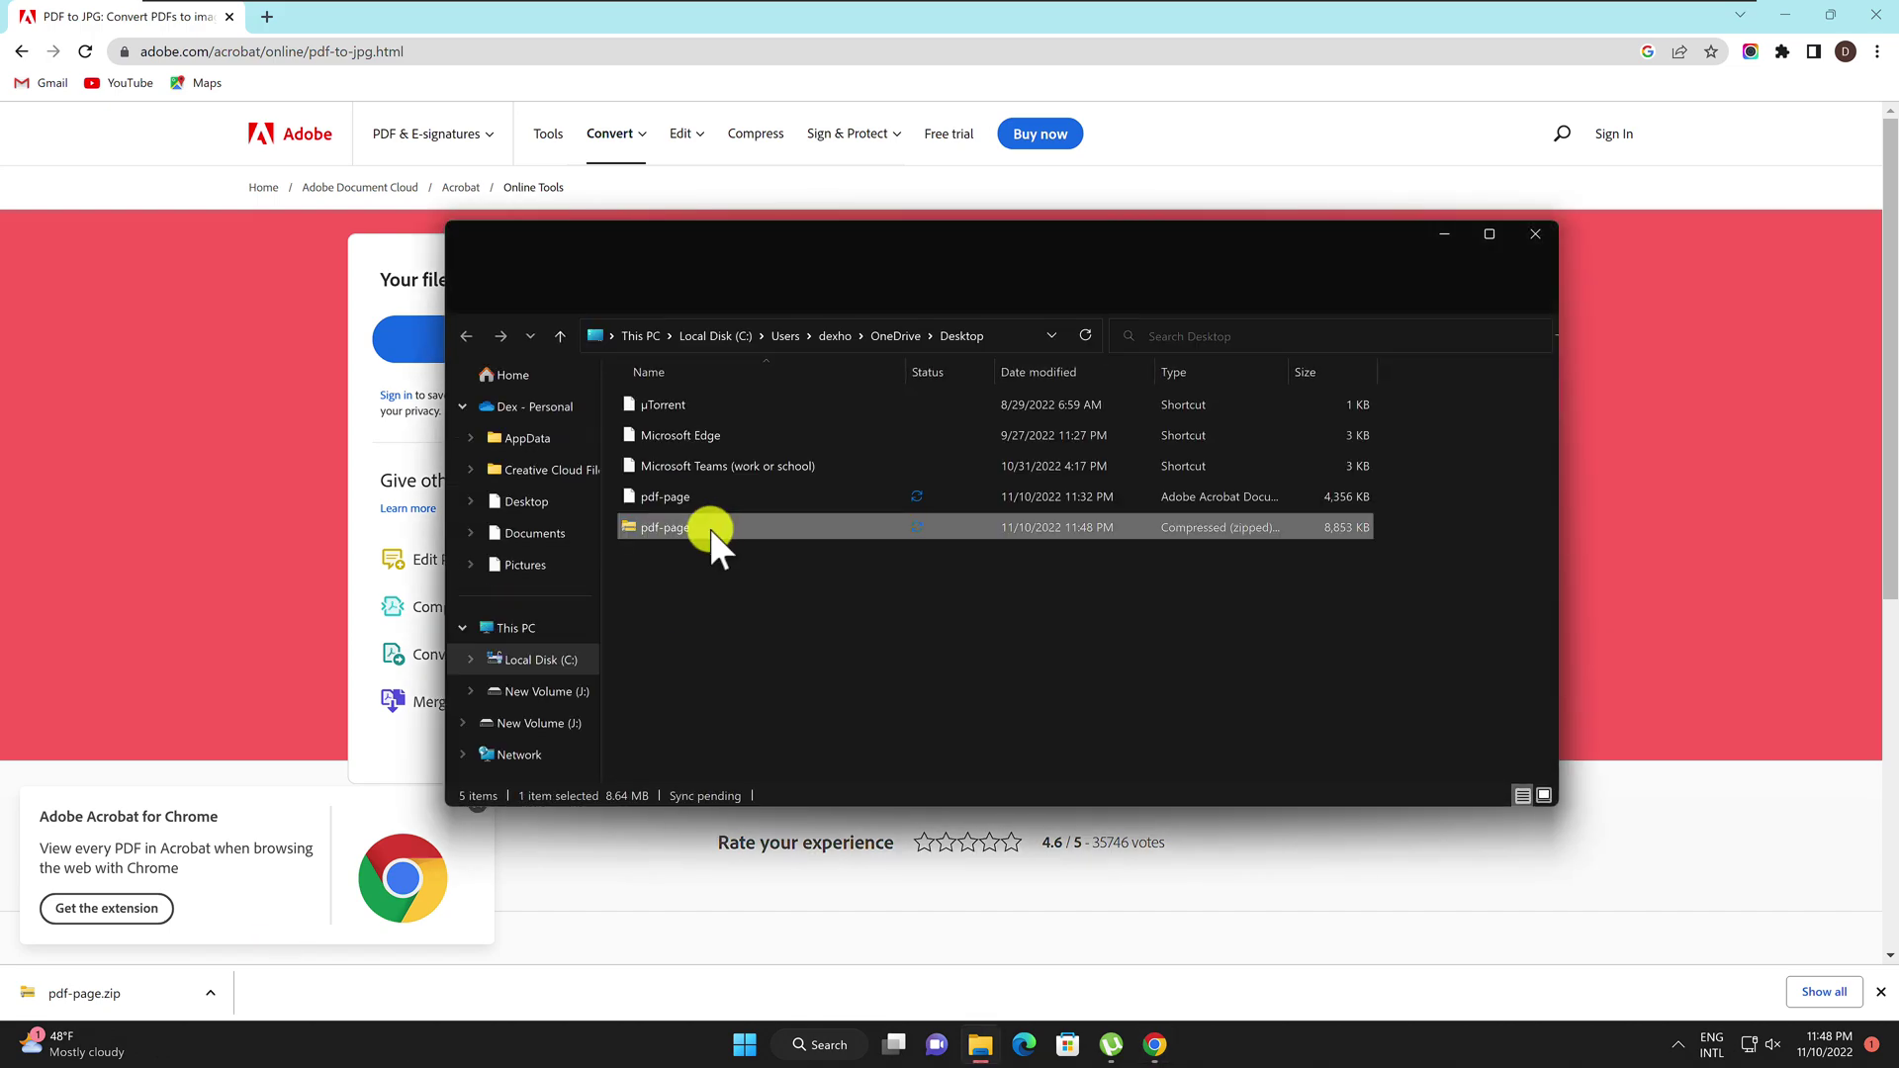
pyautogui.doubleClick(702, 529)
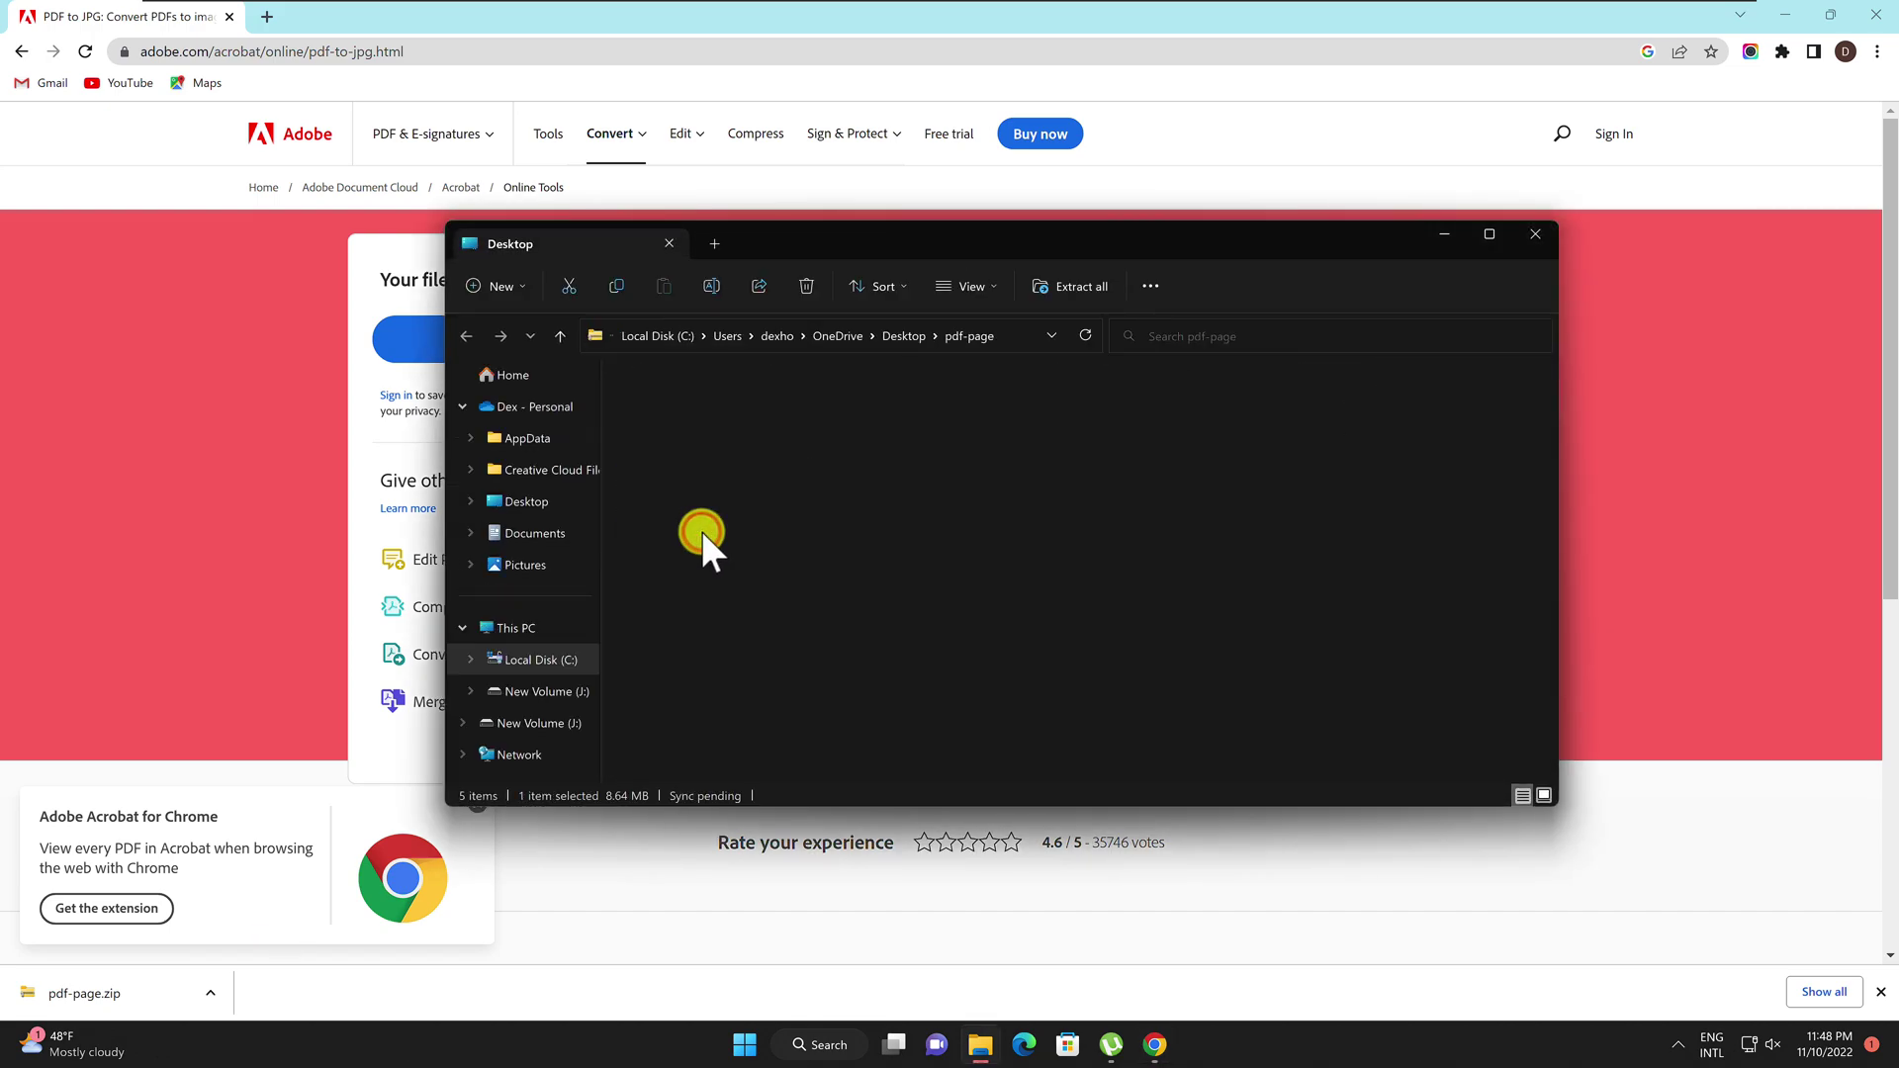
pyautogui.scroll(-5, 898, 594)
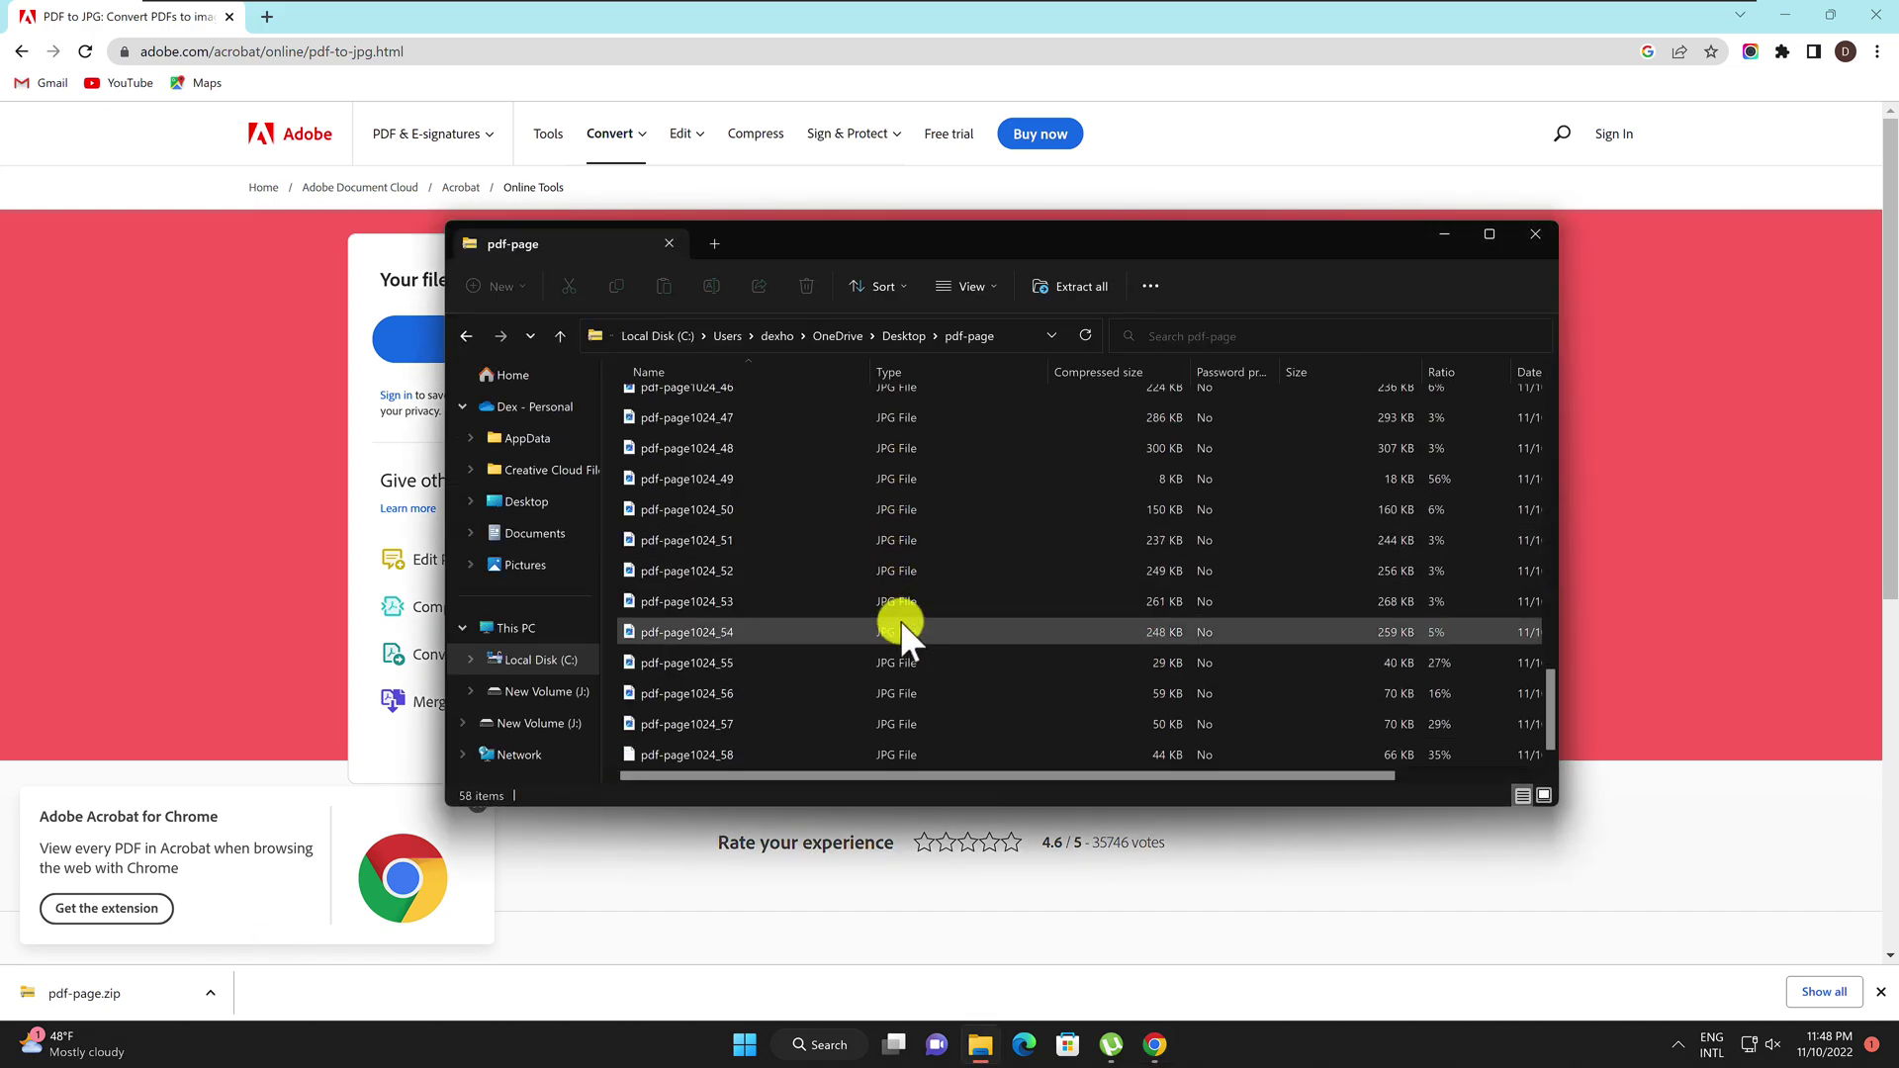
pyautogui.scroll(-10, 901, 620)
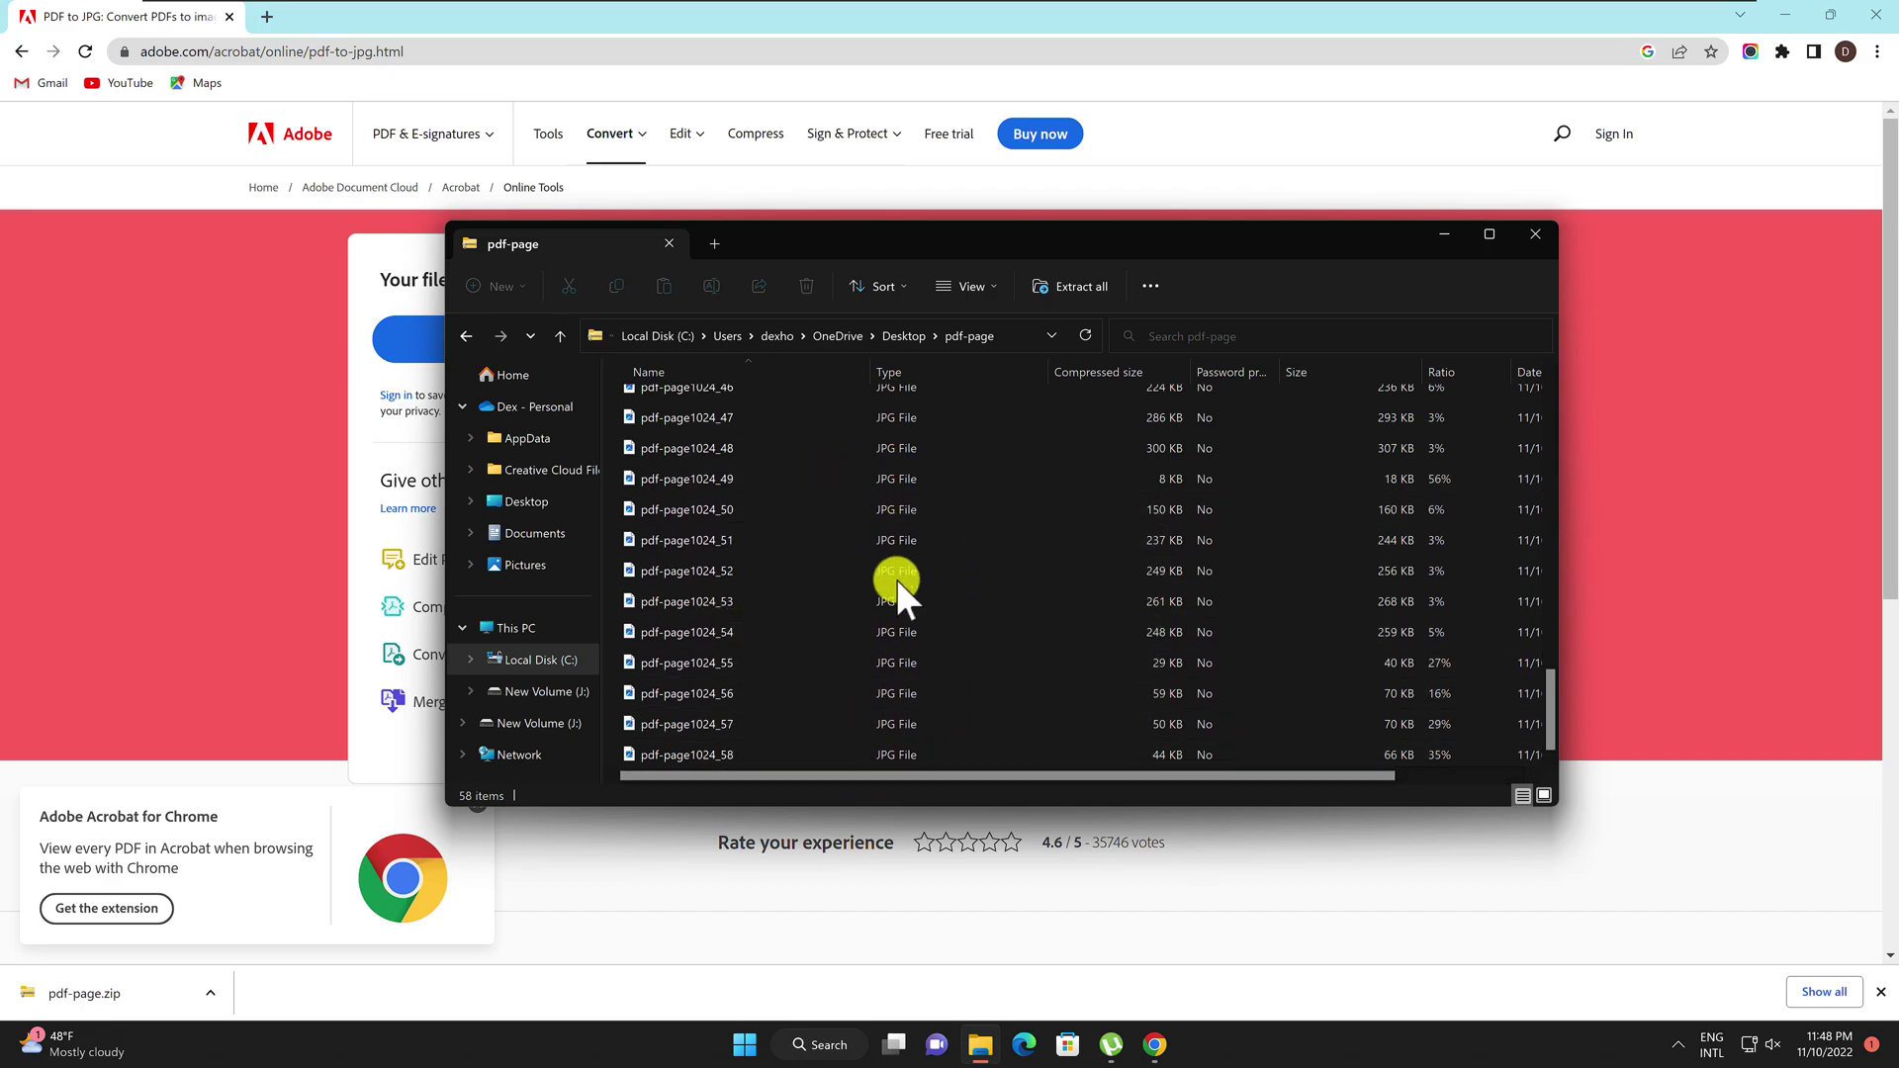
pyautogui.click(1542, 233)
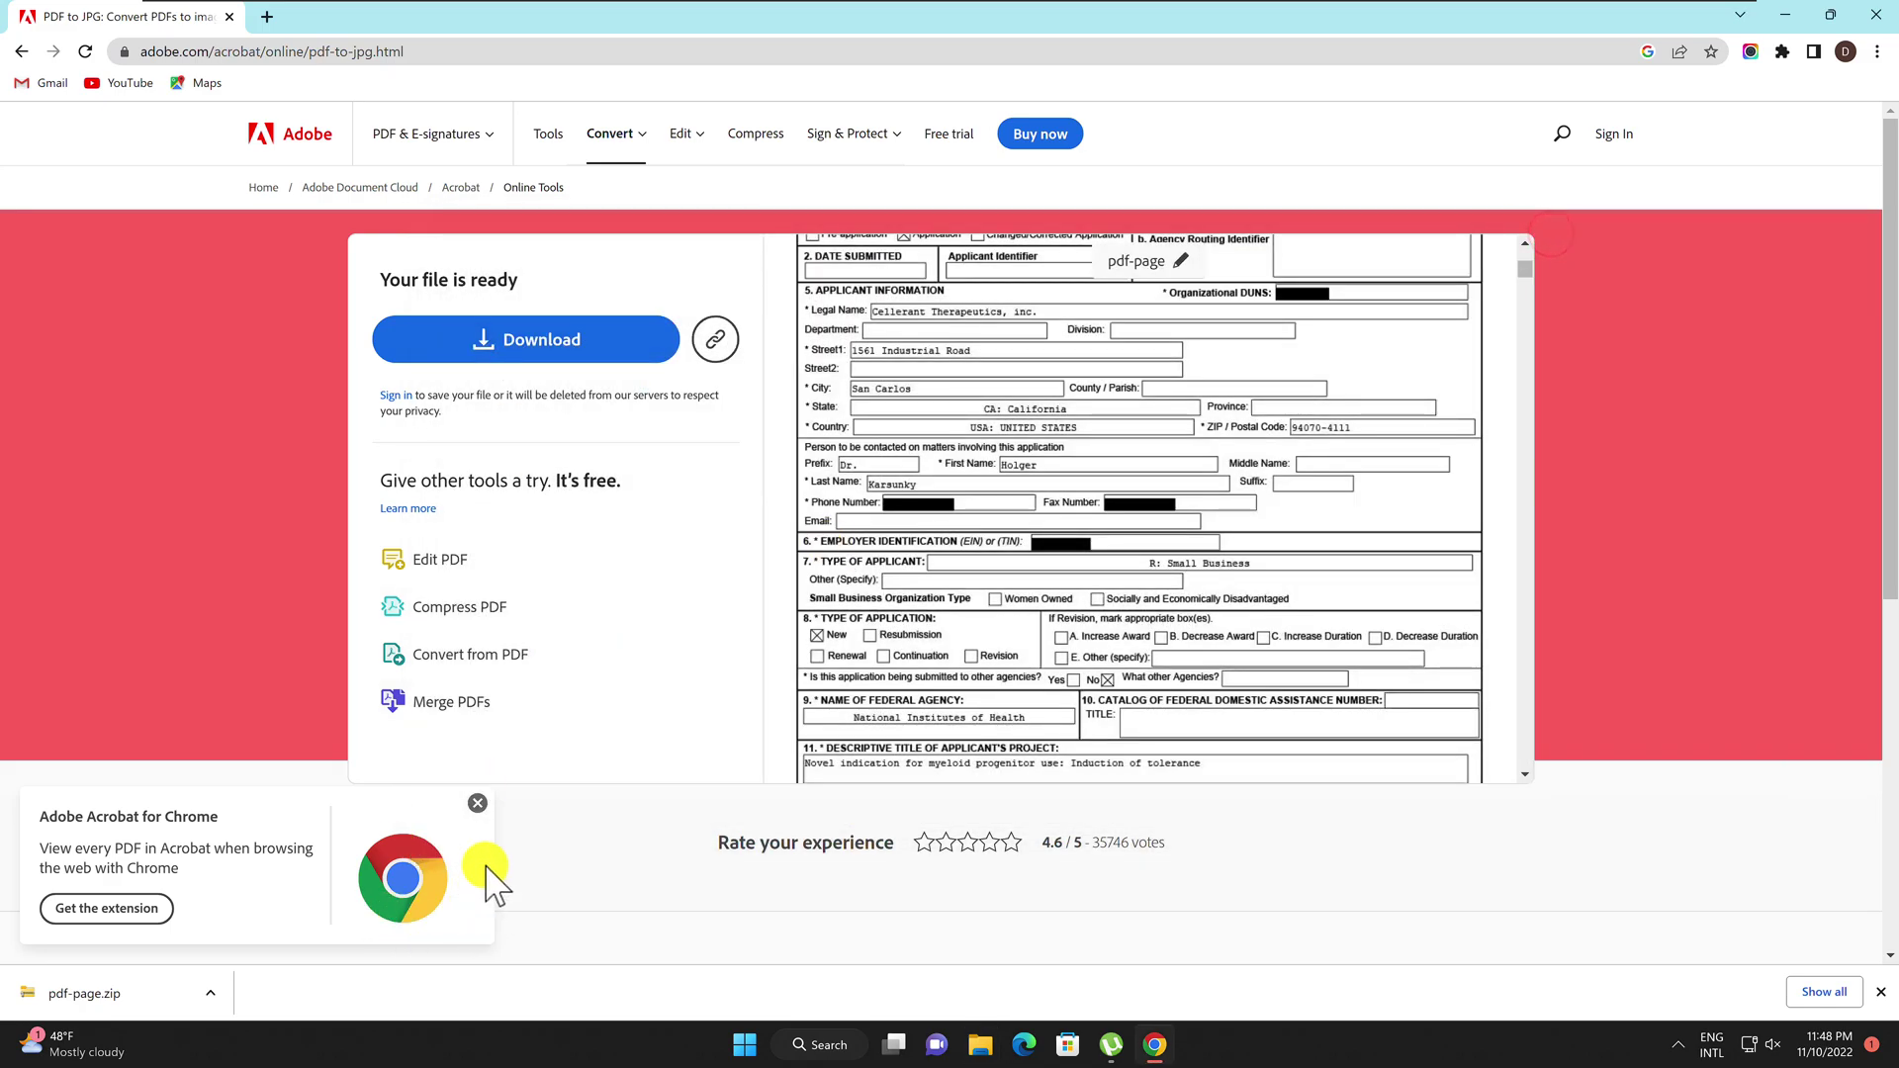
pyautogui.click(476, 803)
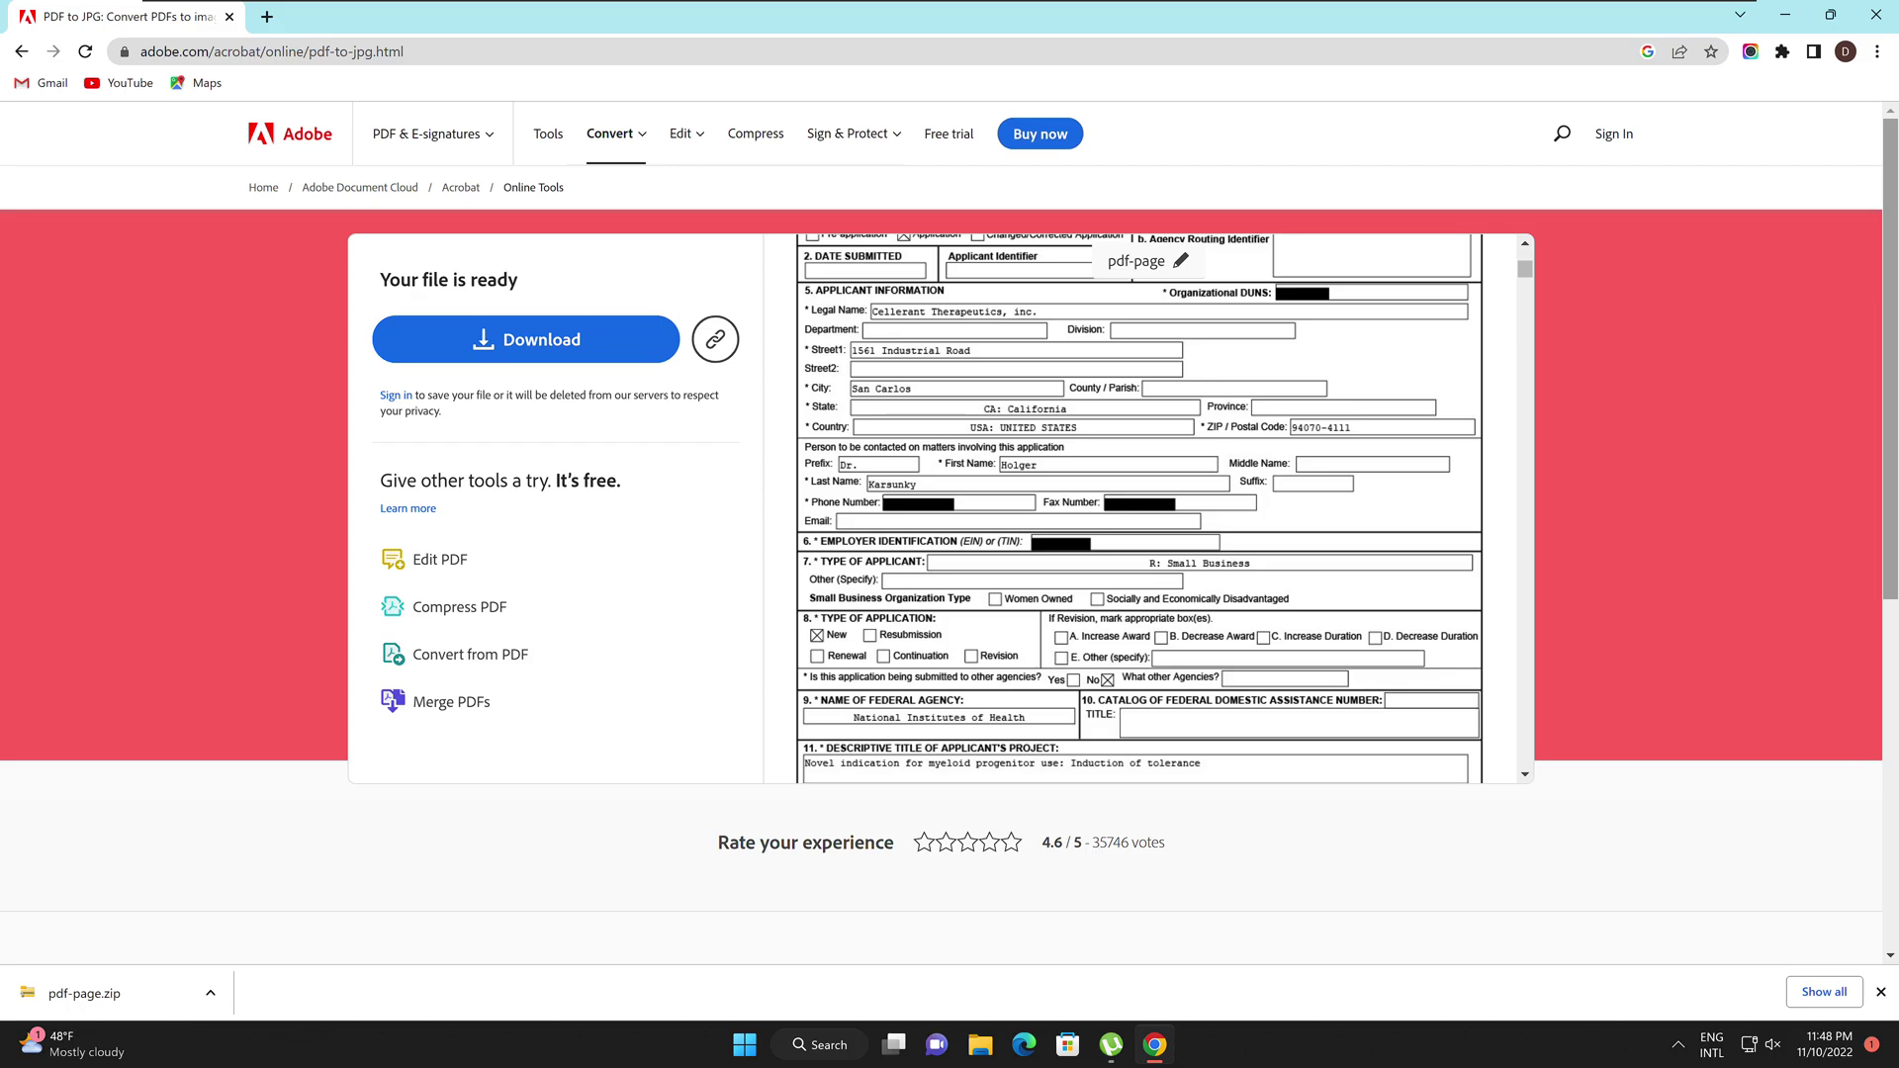
# Step: Search Google for 'merge jpg to jpg aspose'
pyautogui.click(493, 58)
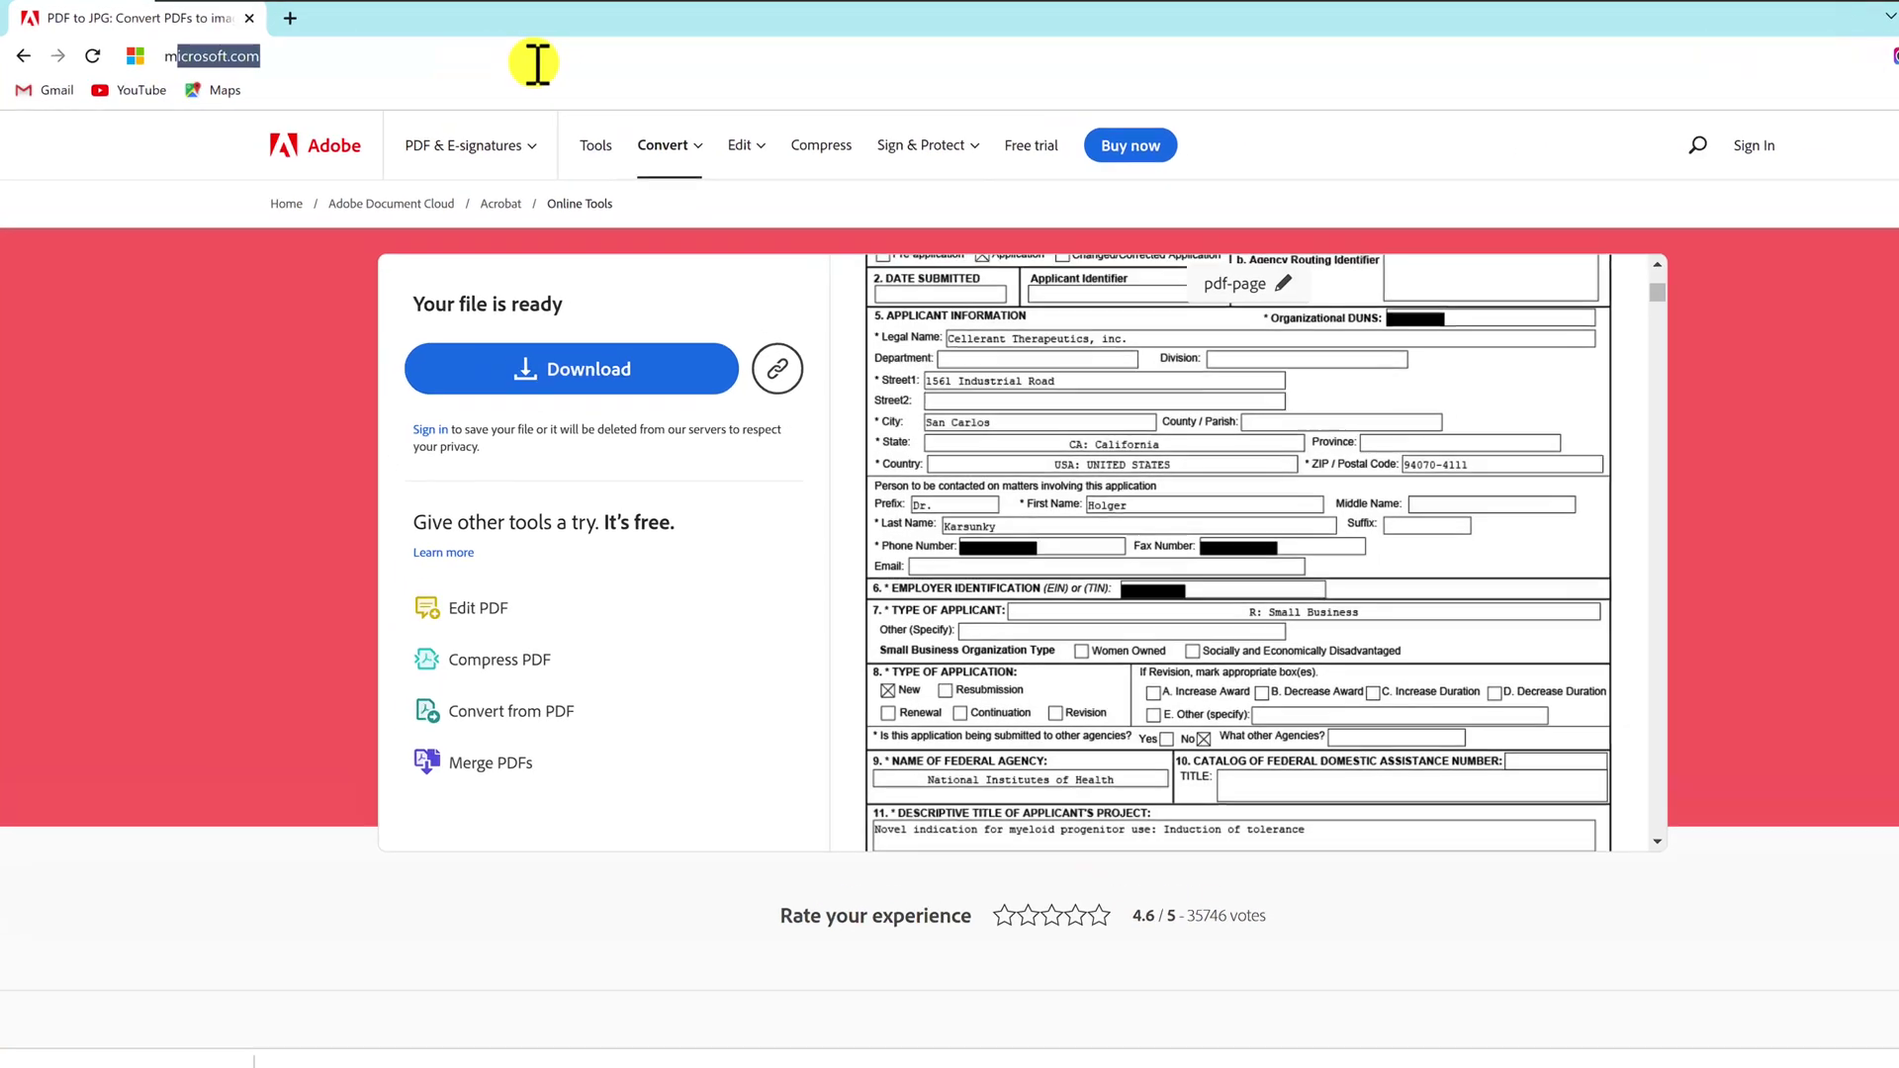
pyautogui.write('merge jpg to jpg aspose')
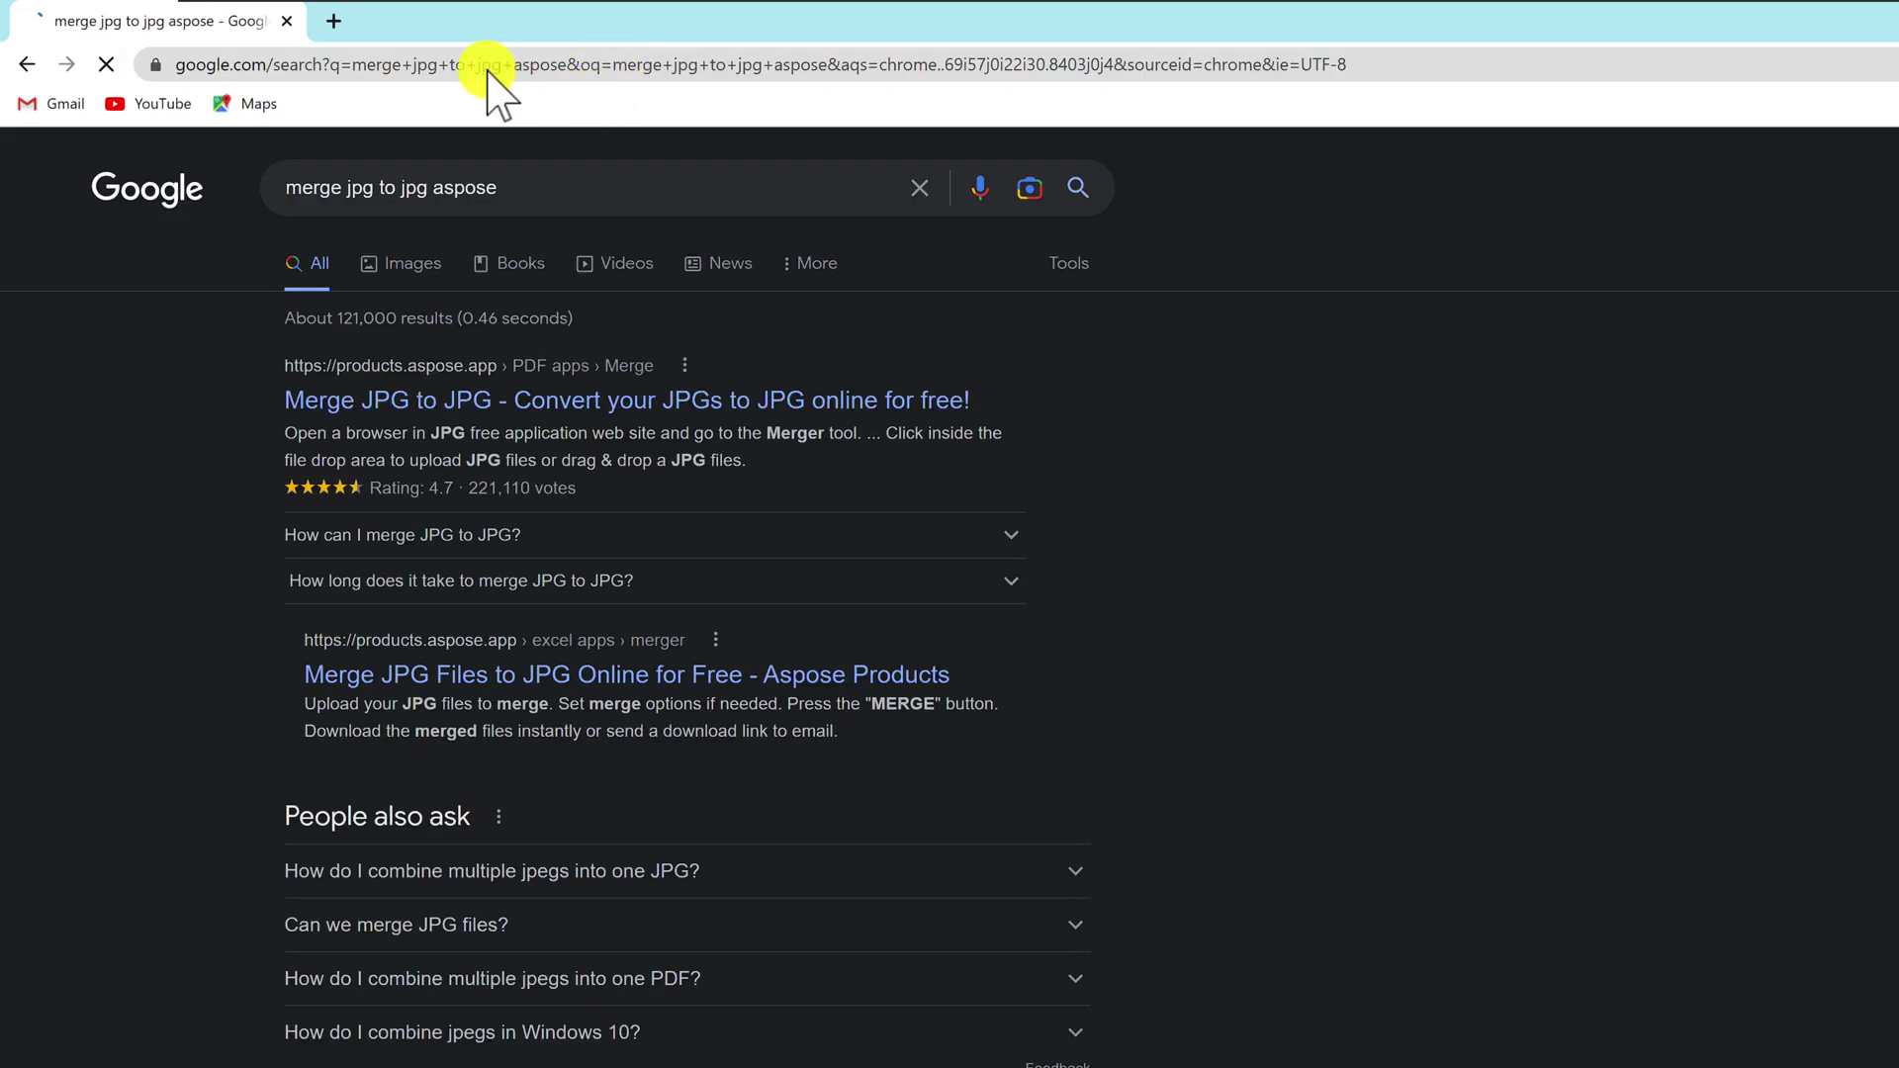
# Step: Upload every JPG page from the pdf-page folder to Aspose Merge JPG to JPG
pyautogui.click(531, 405)
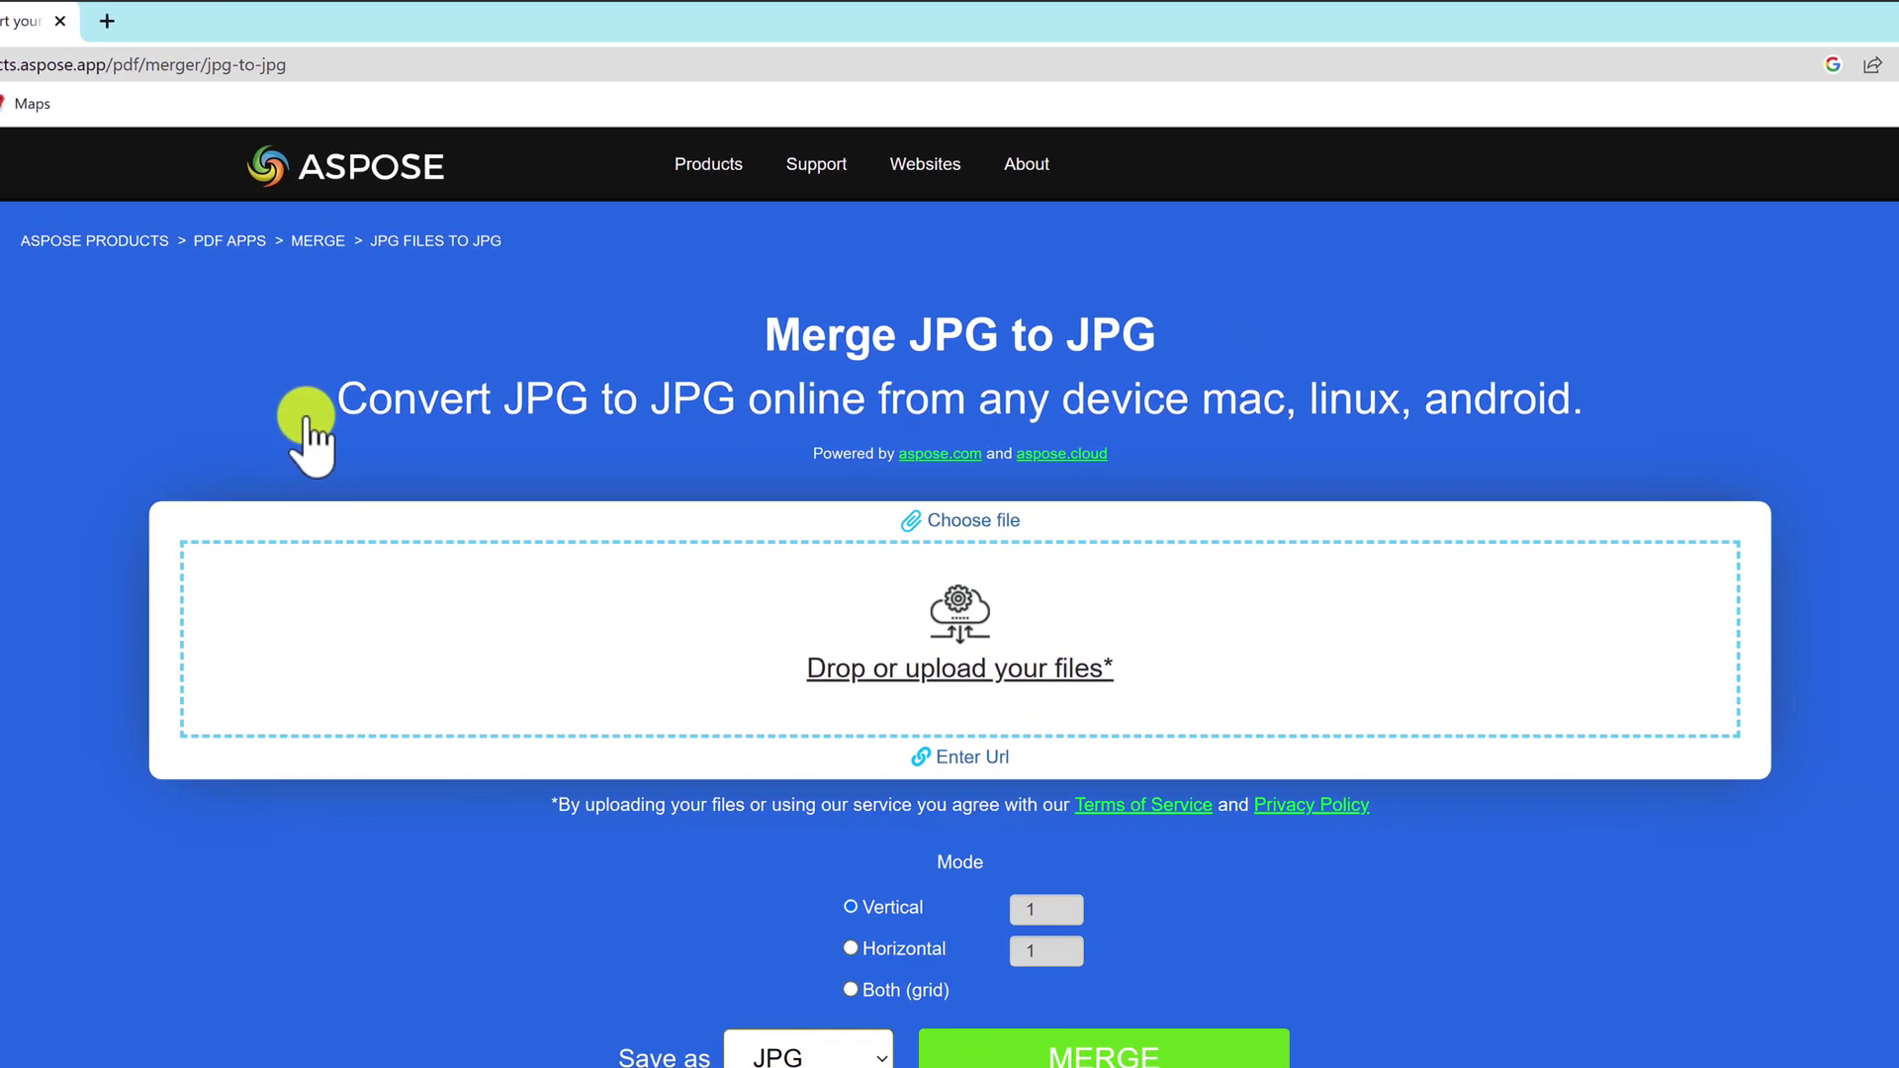
pyautogui.click(958, 666)
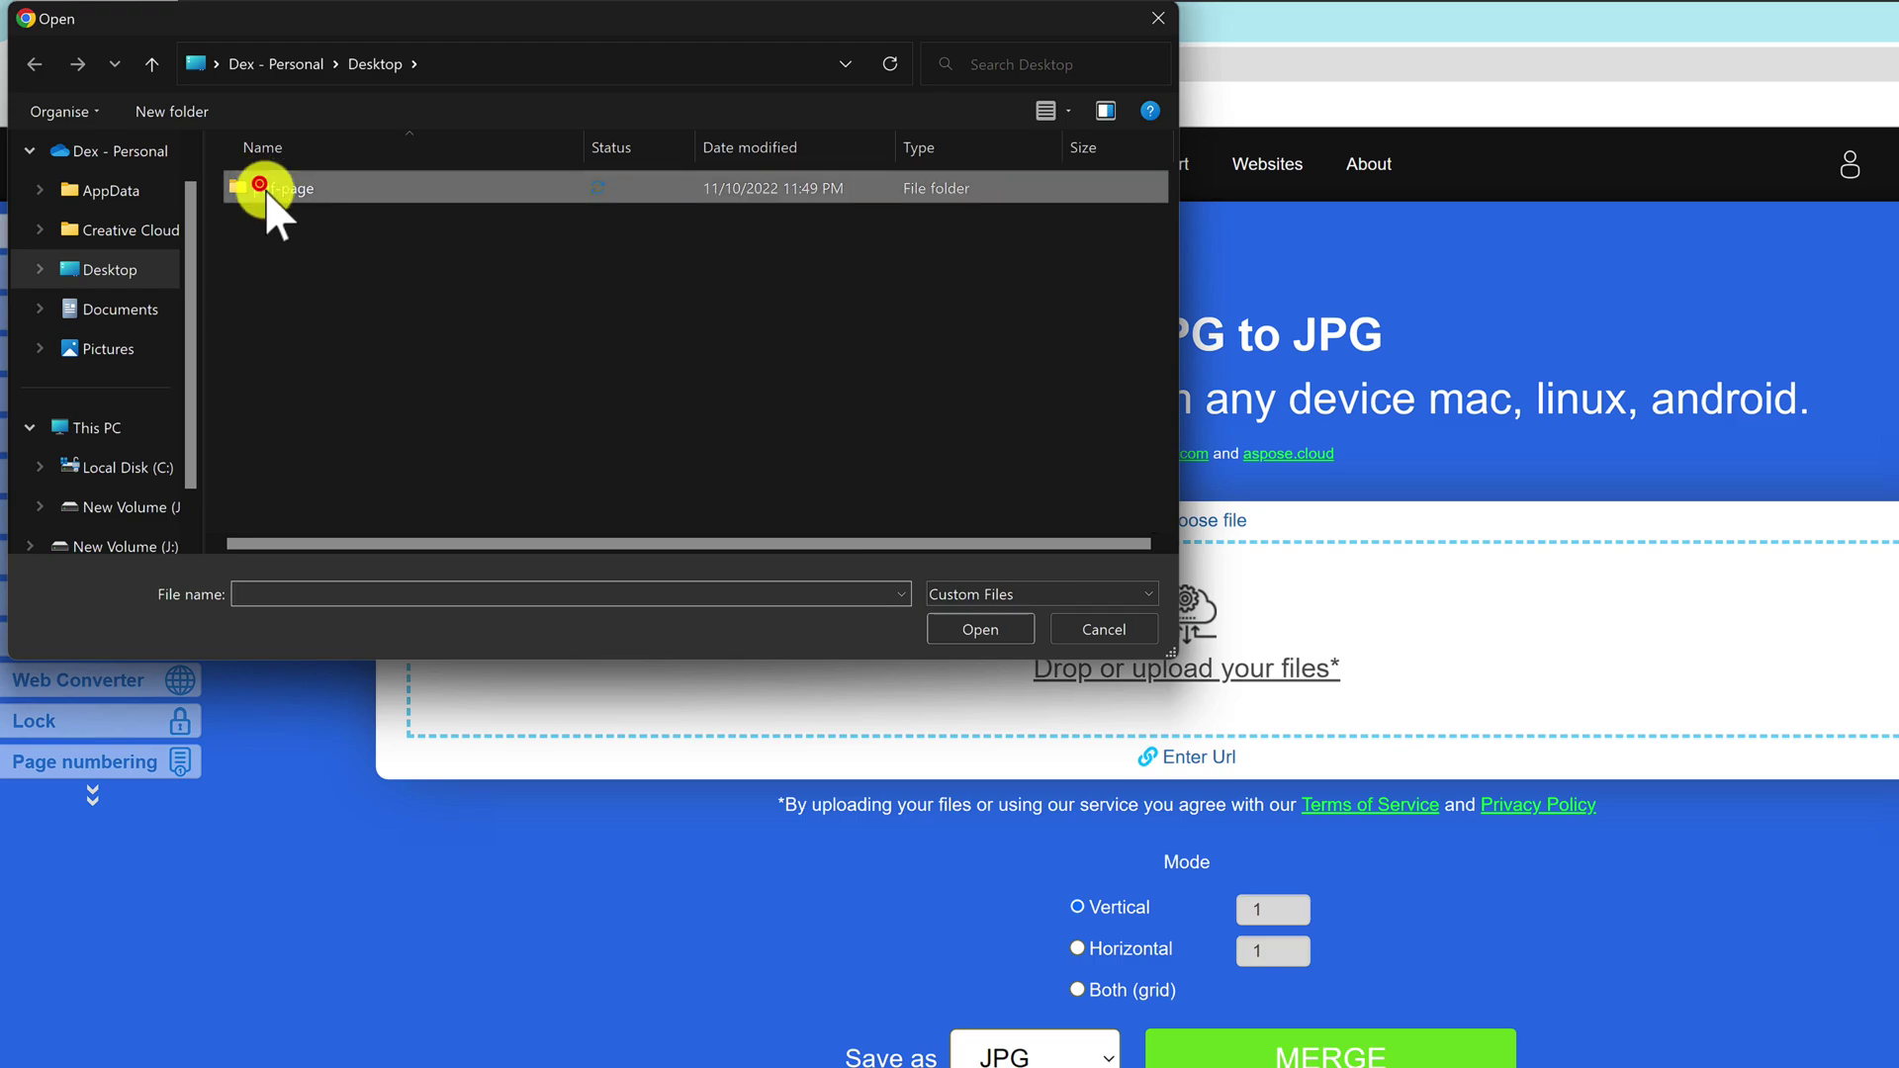
pyautogui.doubleClick(267, 190)
pyautogui.click(438, 385)
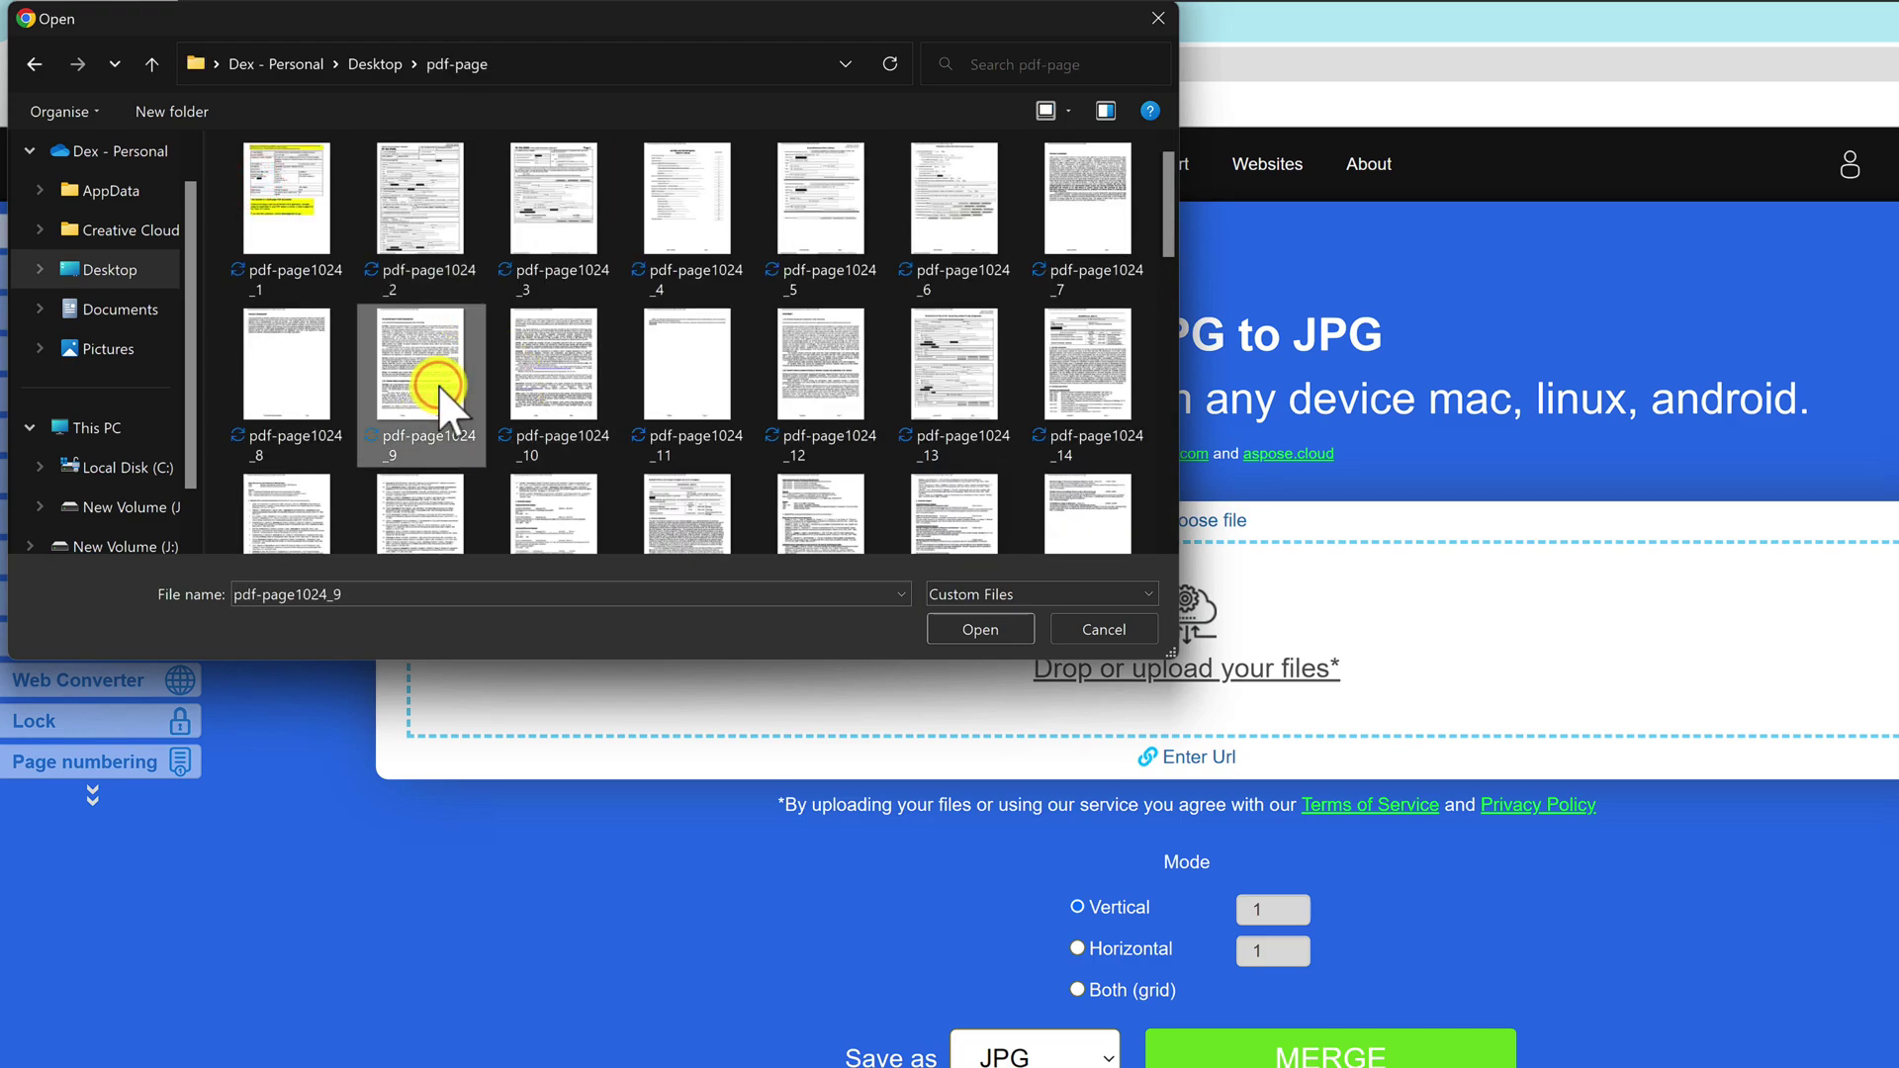
pyautogui.hotkey('ctrl', 'a')
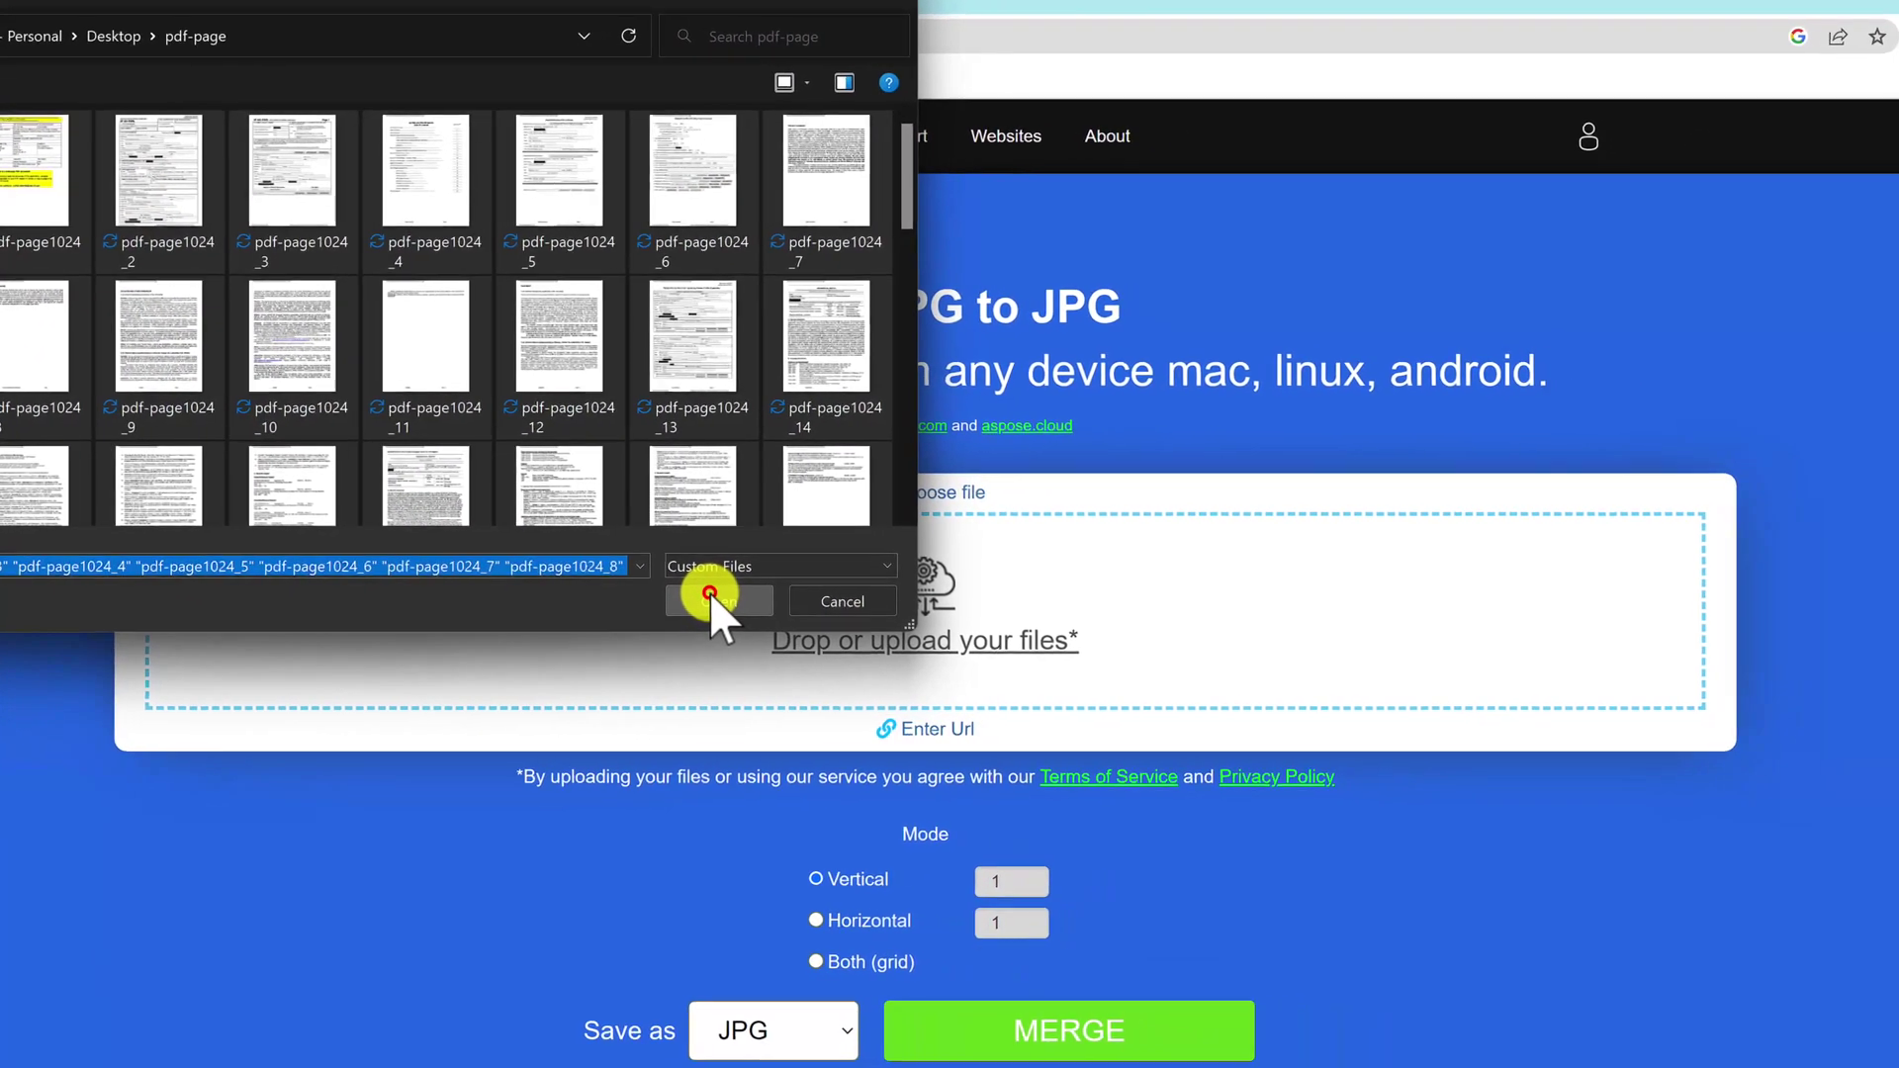
pyautogui.click(981, 630)
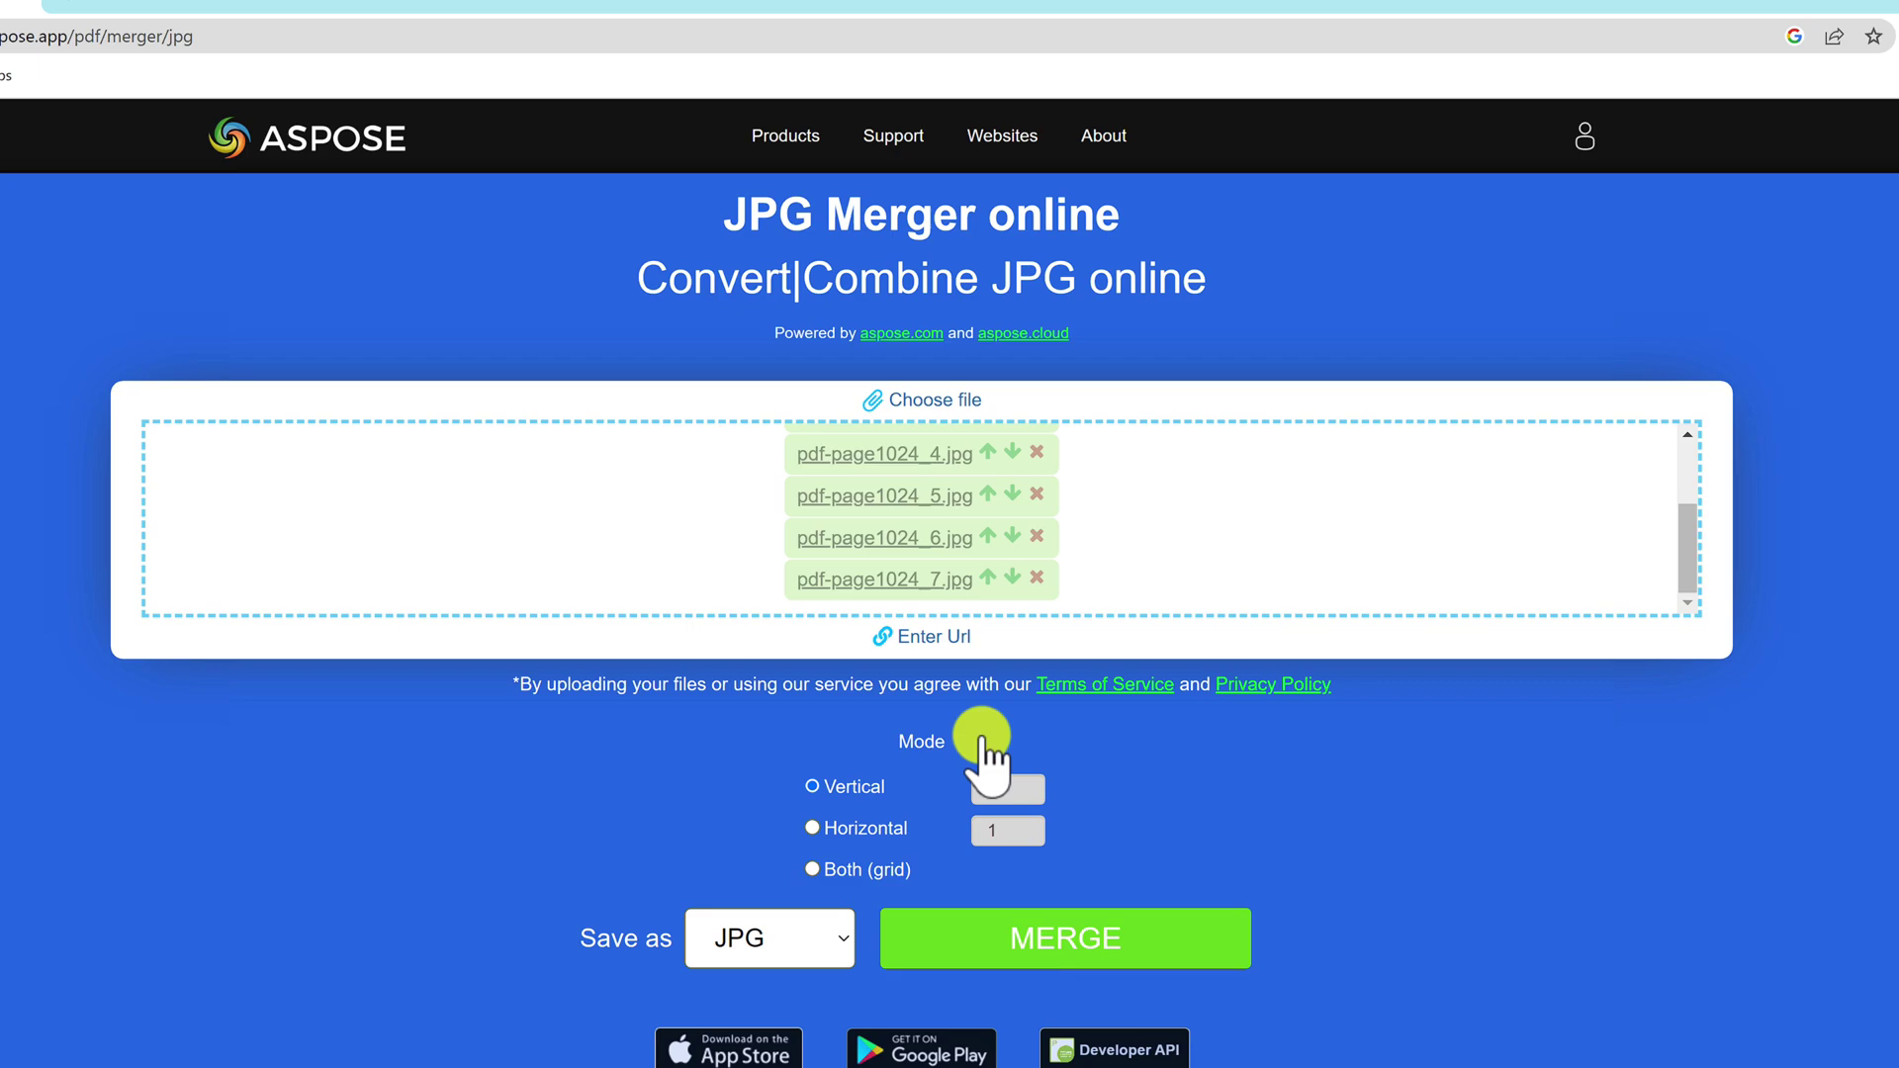
# Step: Merge the uploaded pages and save the result as Merged_document.jpg on the desktop
pyautogui.click(1095, 933)
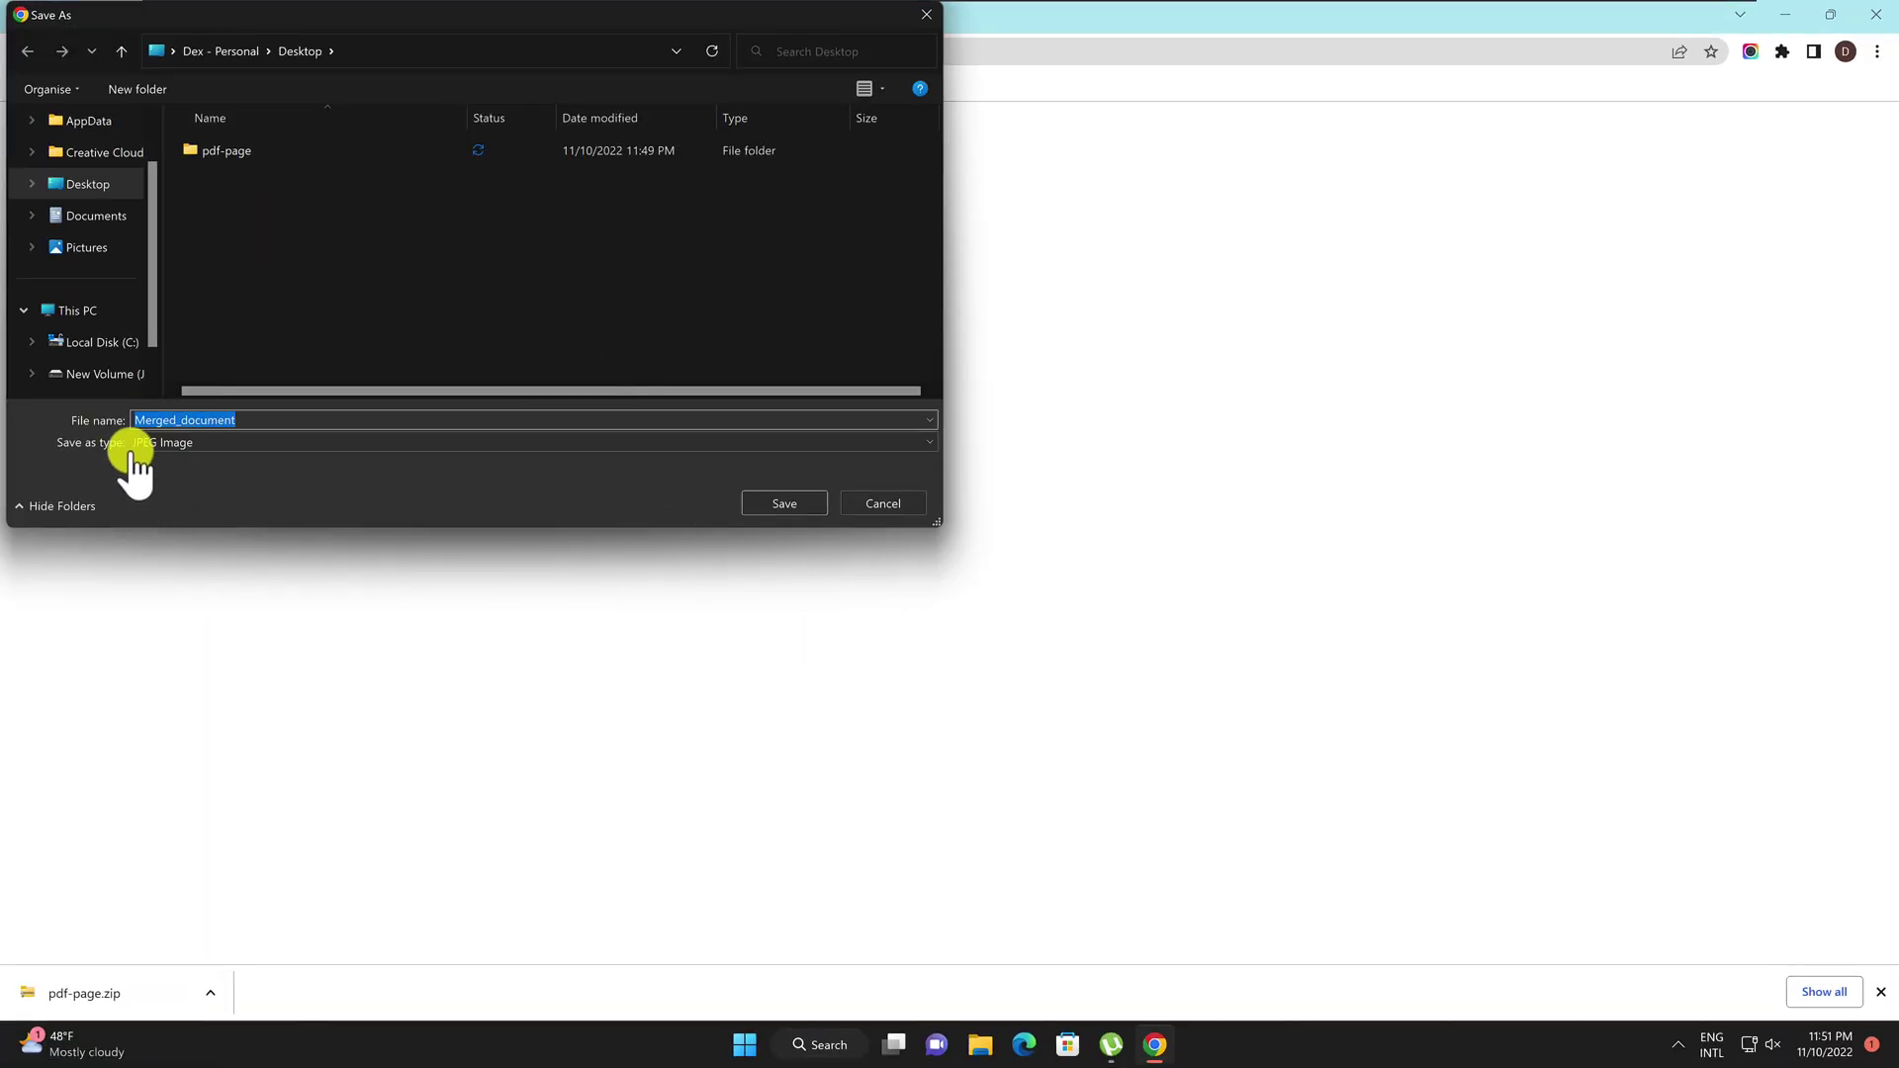
pyautogui.click(772, 505)
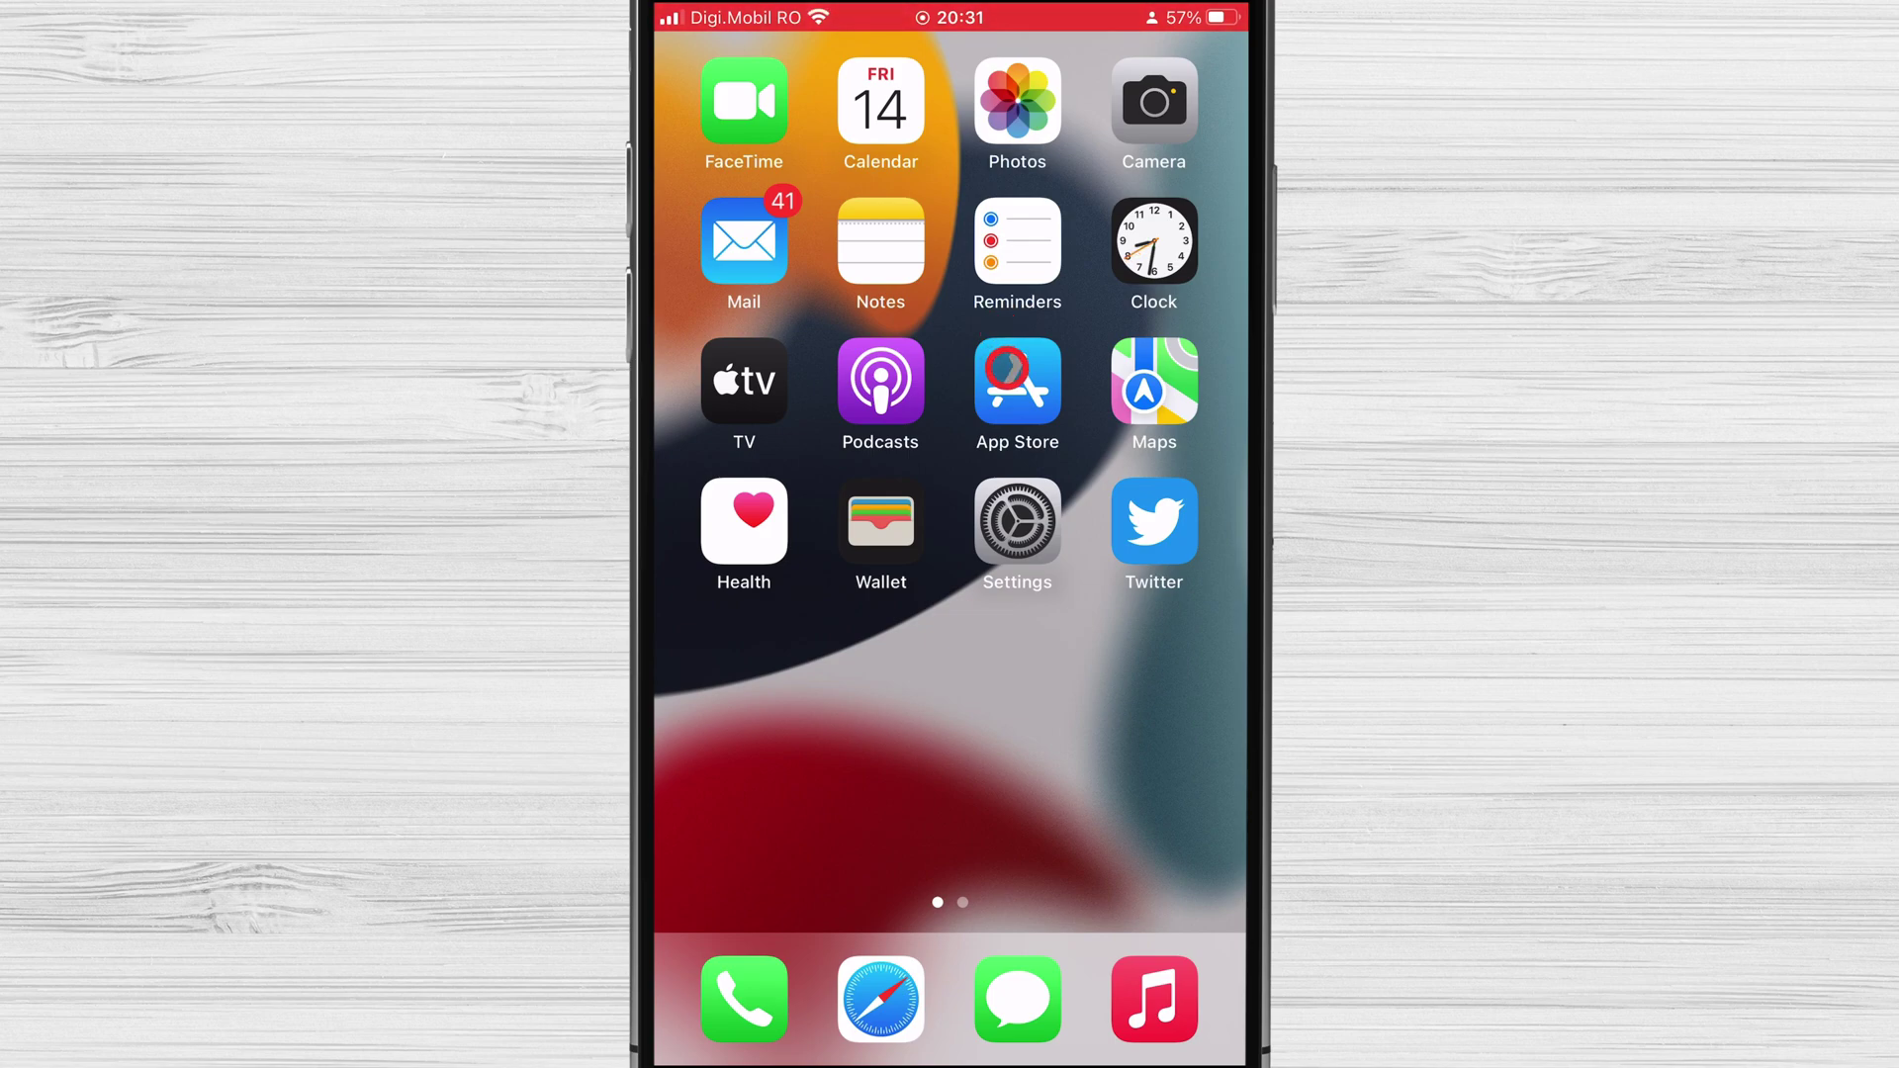
# Step: Search the App Store for 'ilovepdf' and install iLovePDF – PDF Editor & Scan
pyautogui.click(1007, 368)
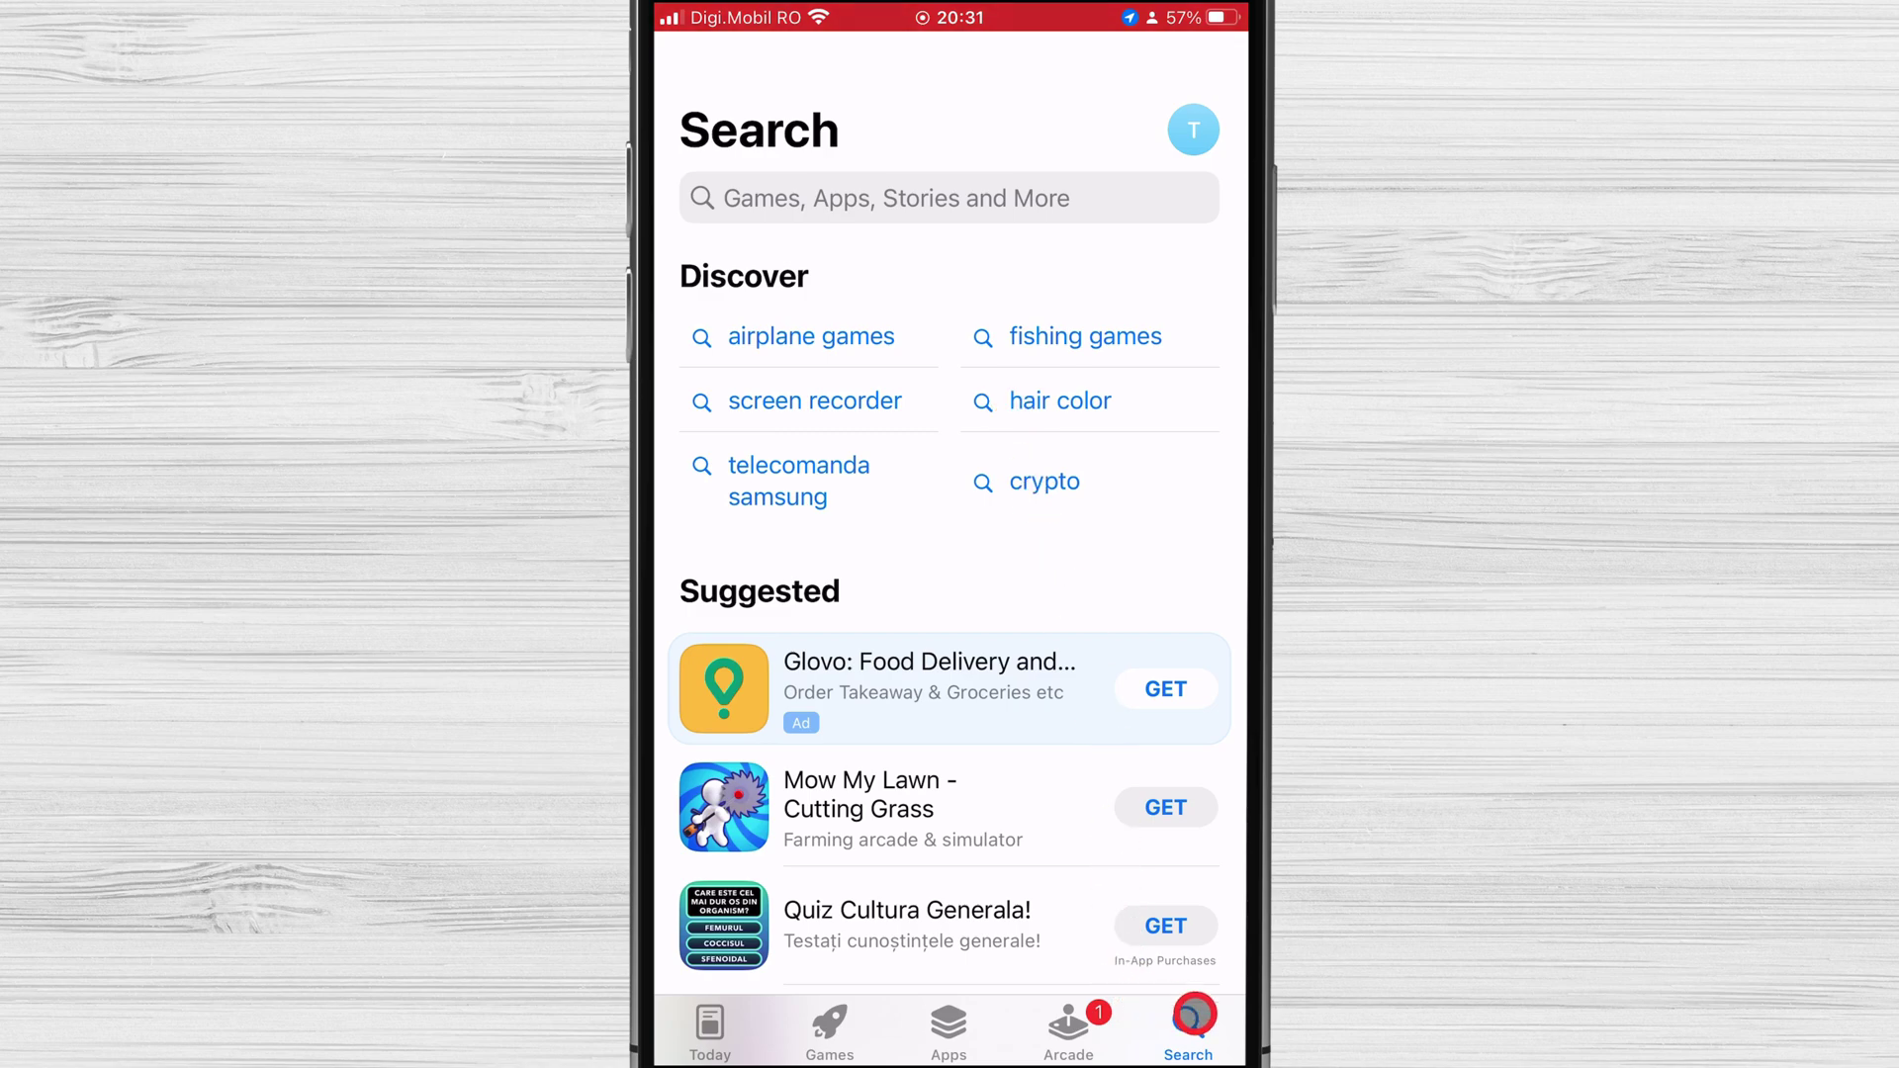
pyautogui.click(949, 197)
pyautogui.write('ilove')
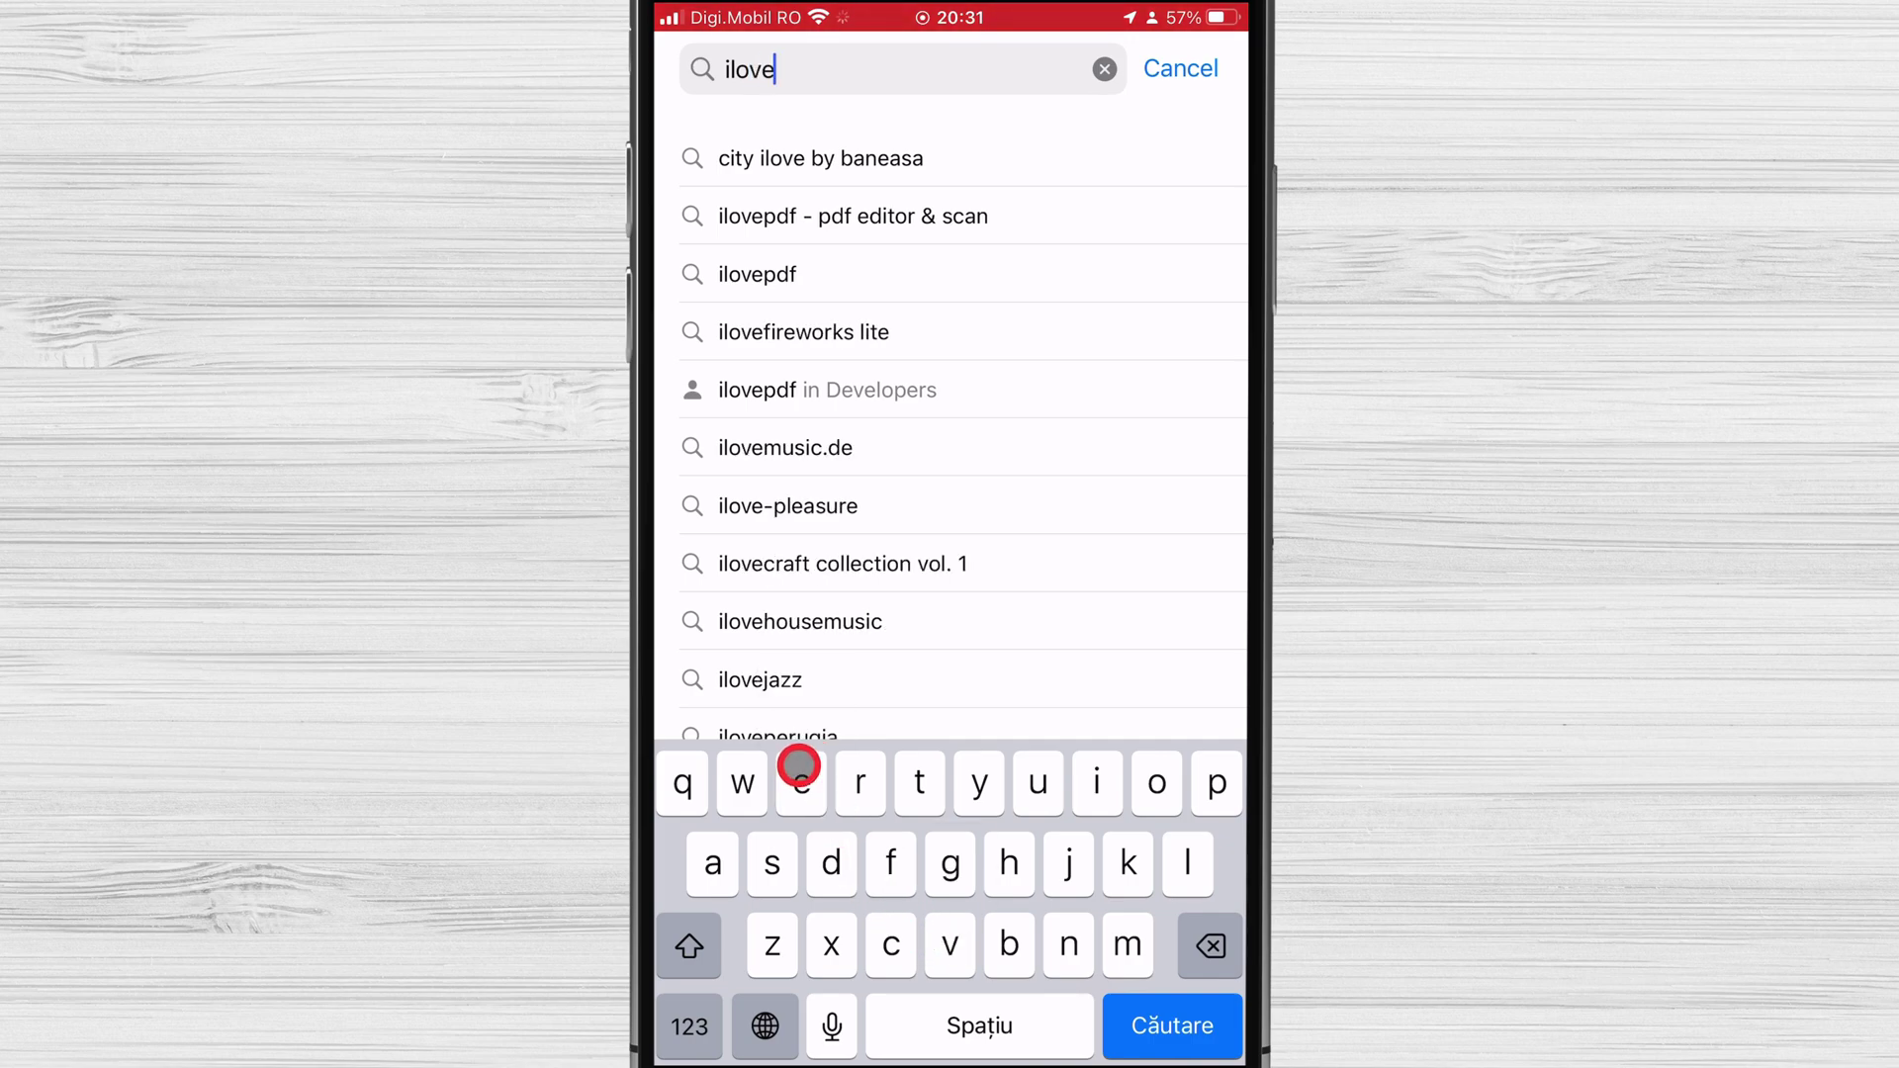
pyautogui.click(784, 267)
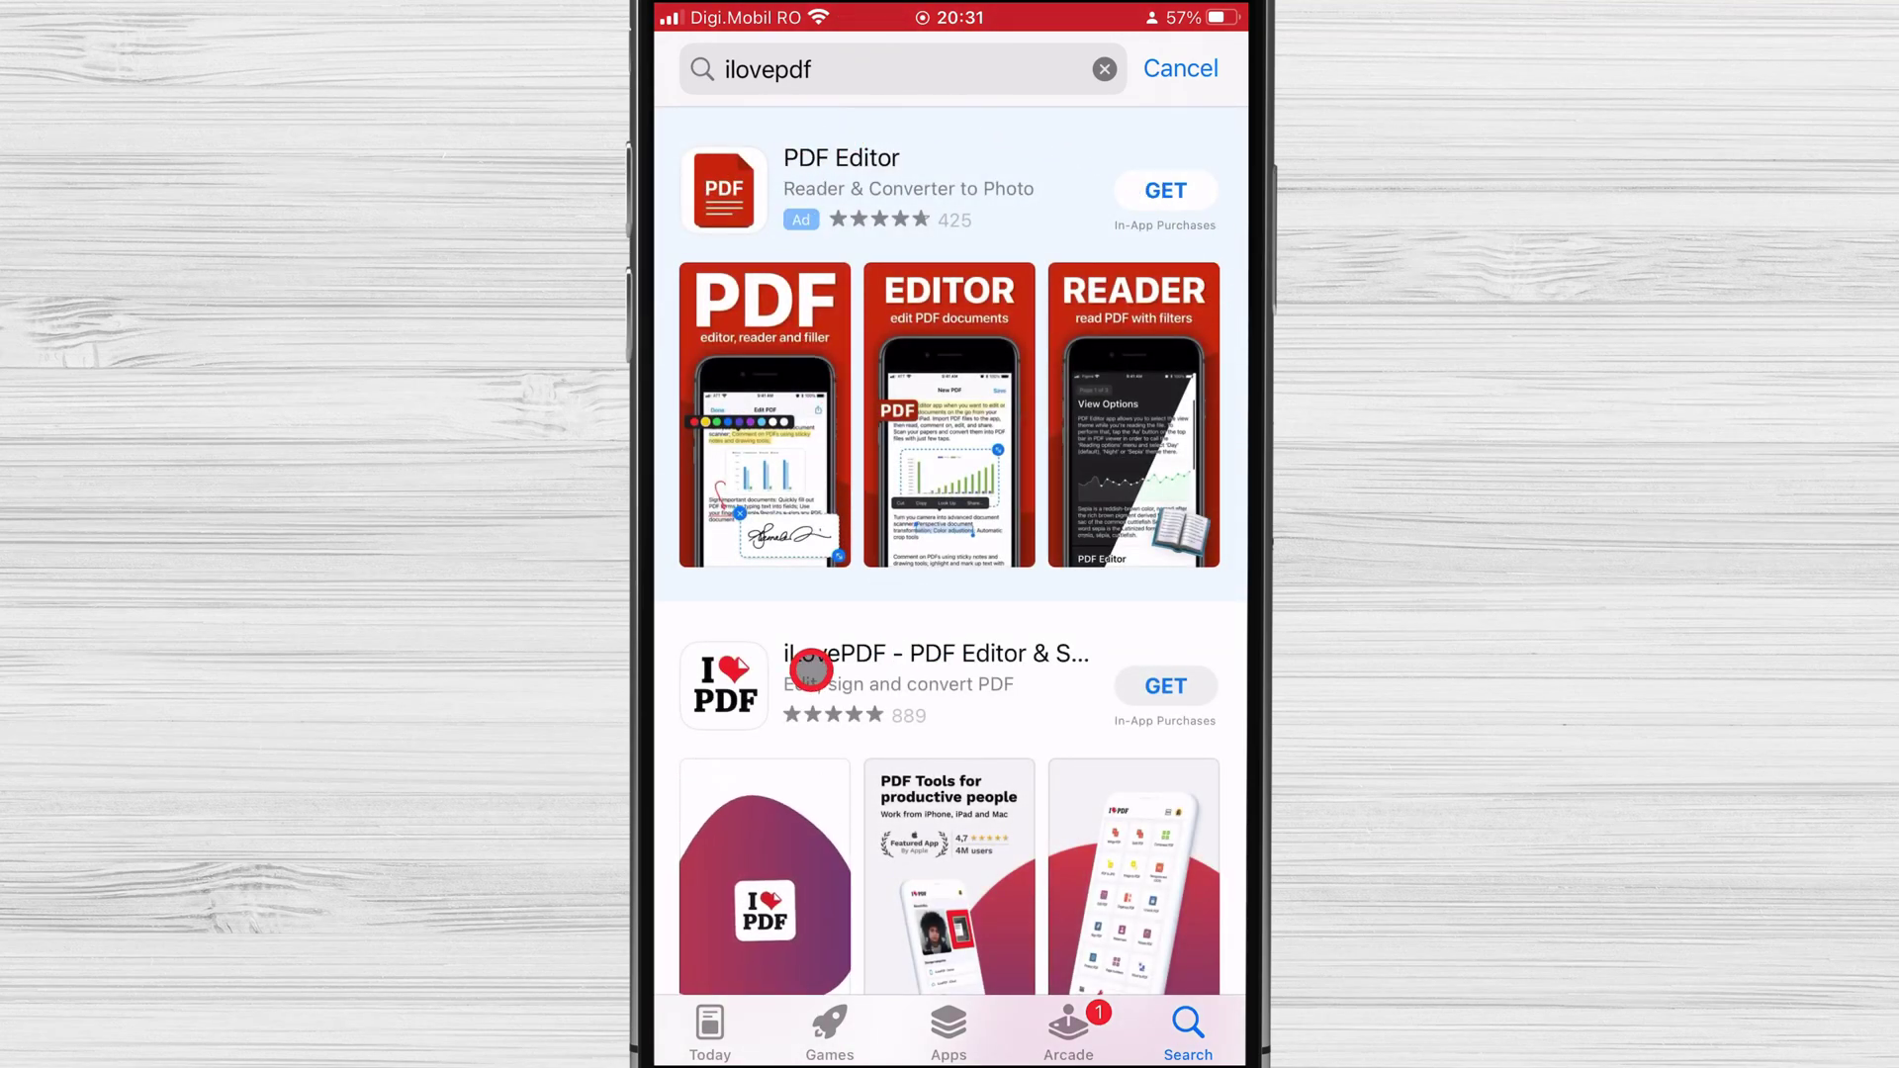
pyautogui.click(1166, 687)
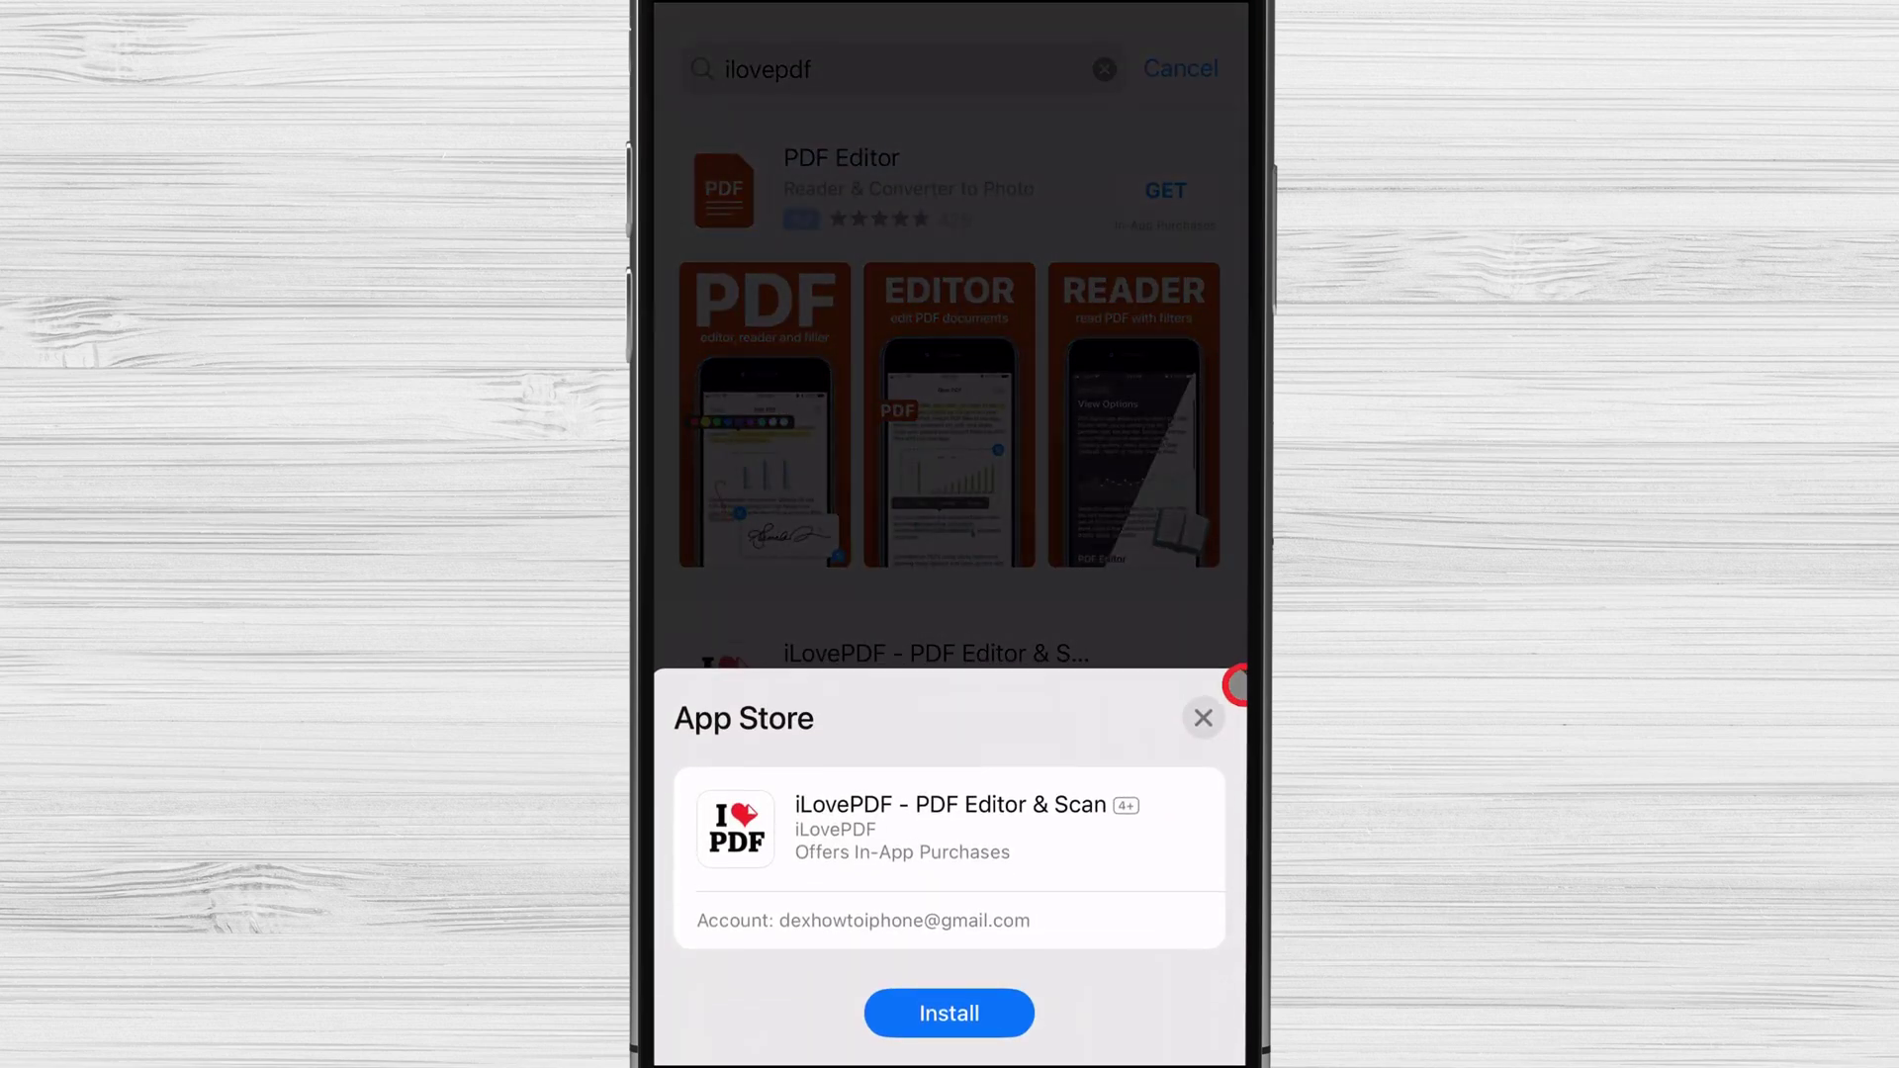
pyautogui.click(993, 987)
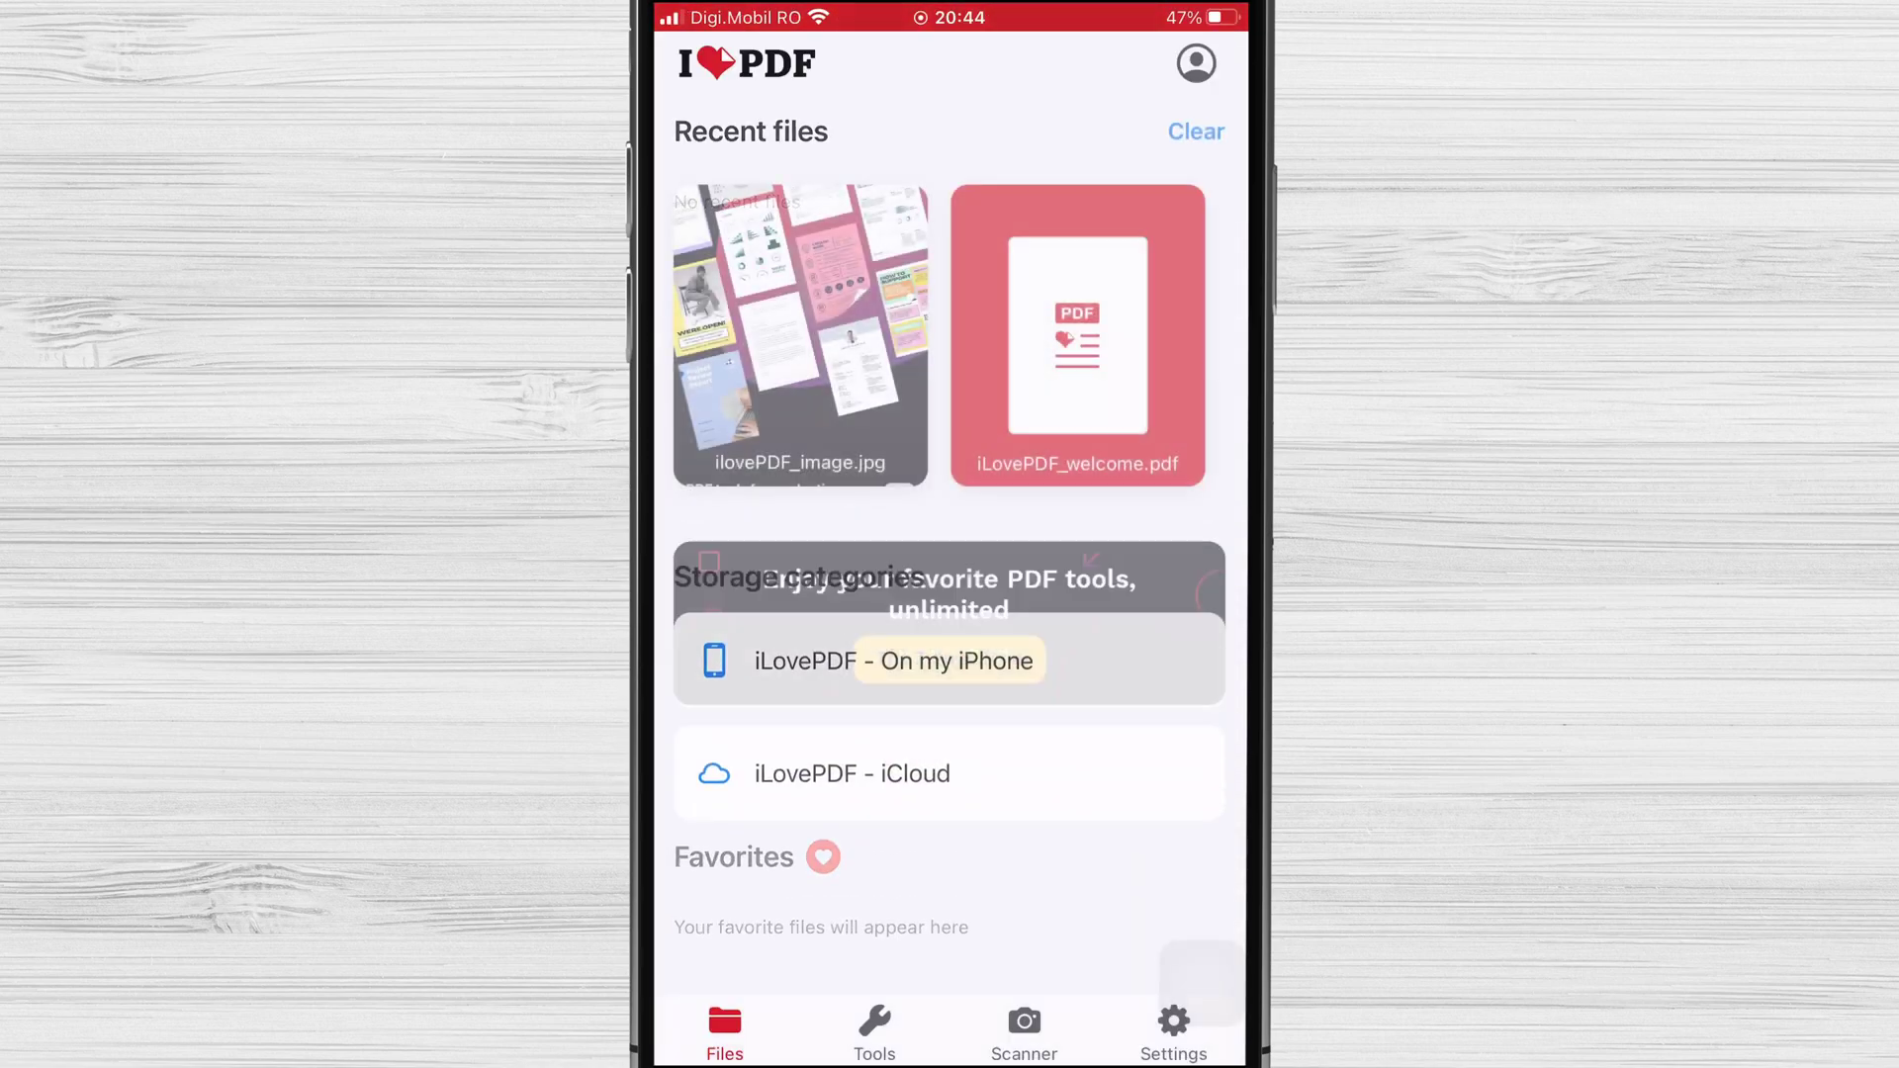
# Step: Open iLovePDF_welcome from On my iPhone, page through it and show its Tools list
pyautogui.click(962, 653)
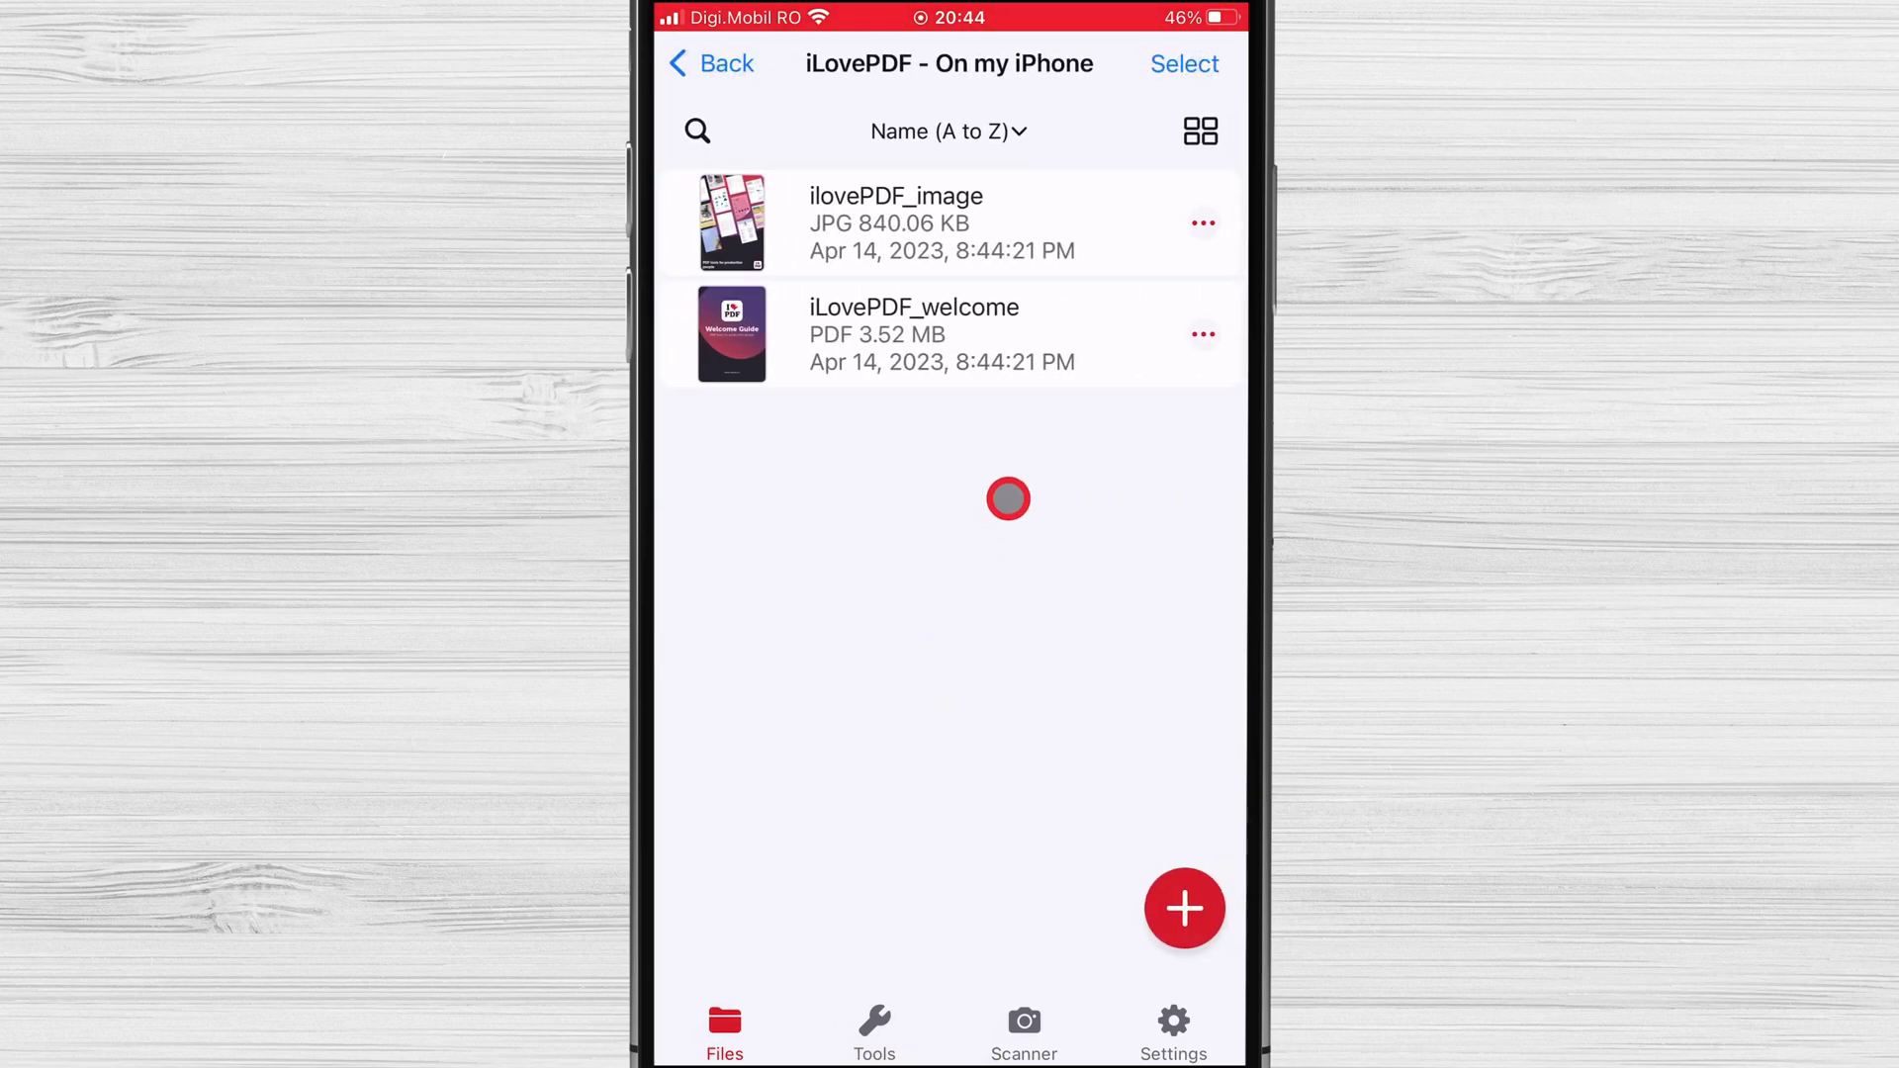
pyautogui.click(860, 324)
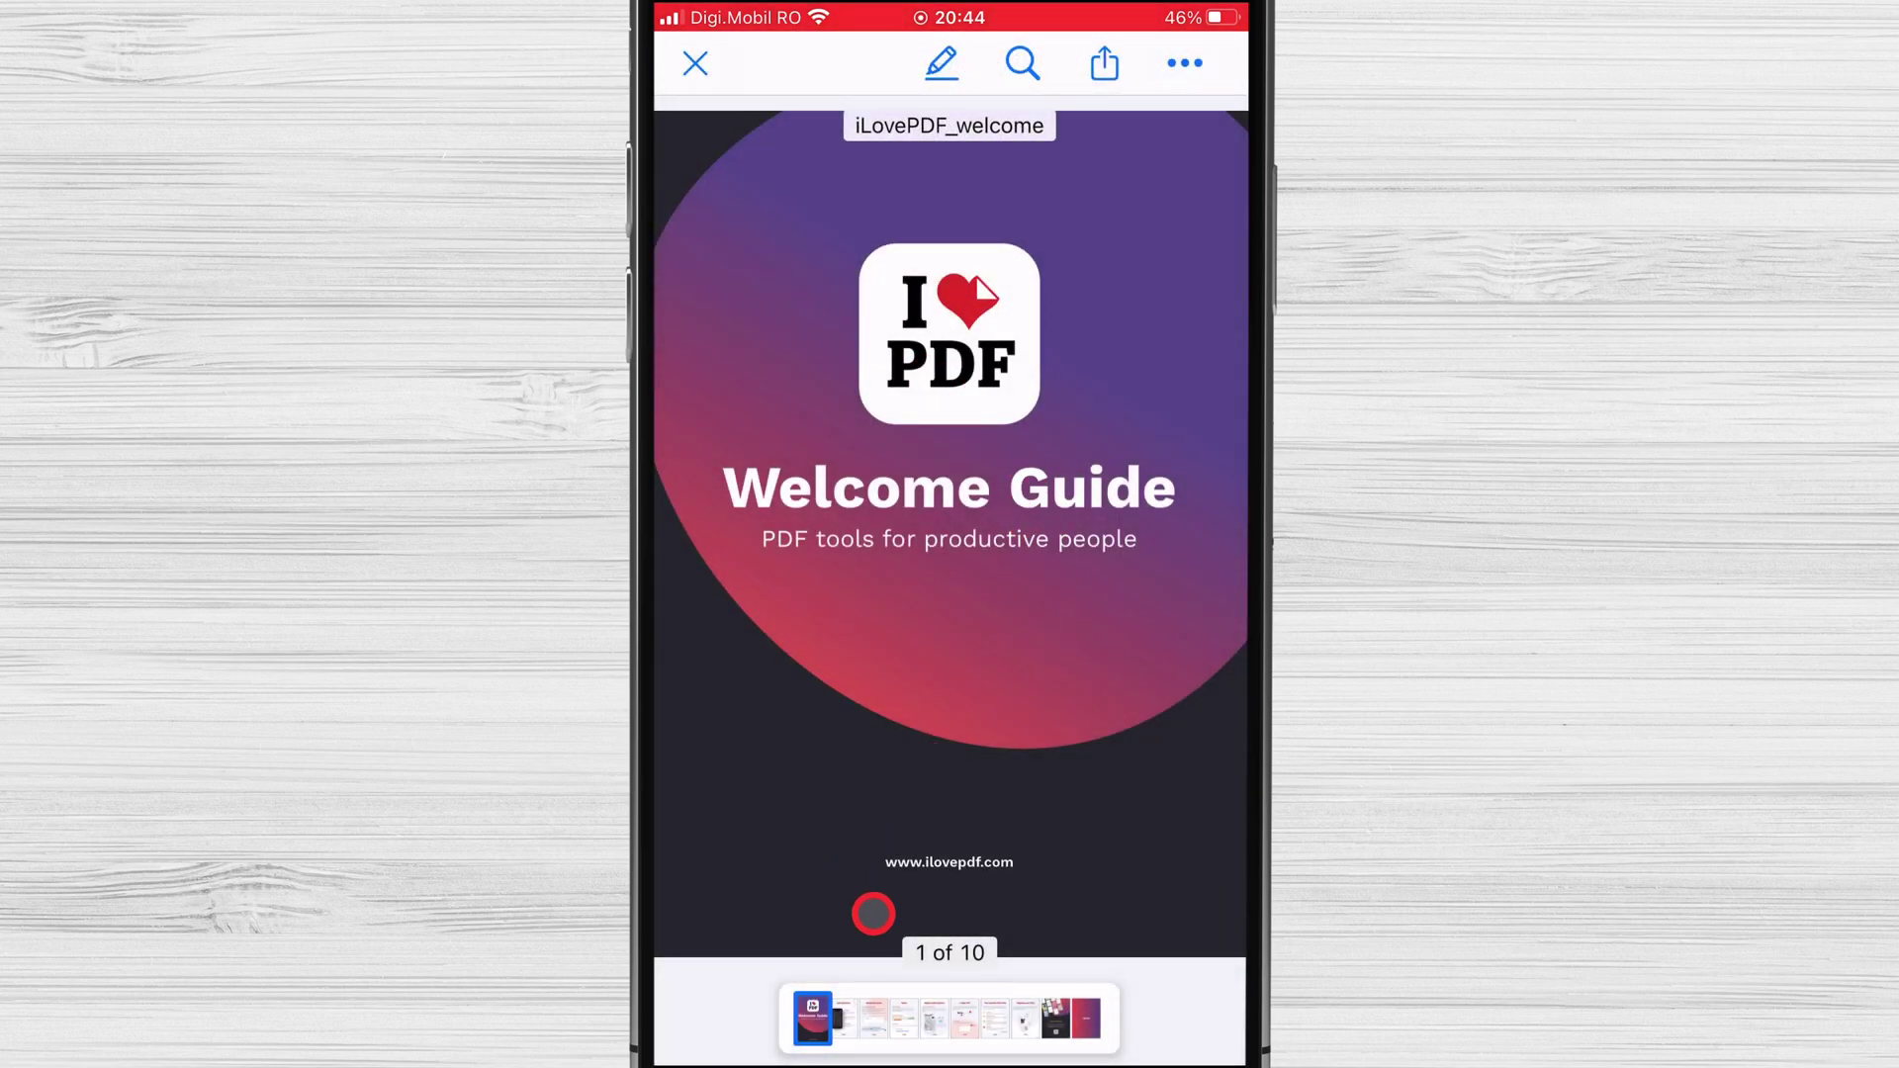
pyautogui.moveTo(852, 1019); pyautogui.dragTo(1055, 1018)
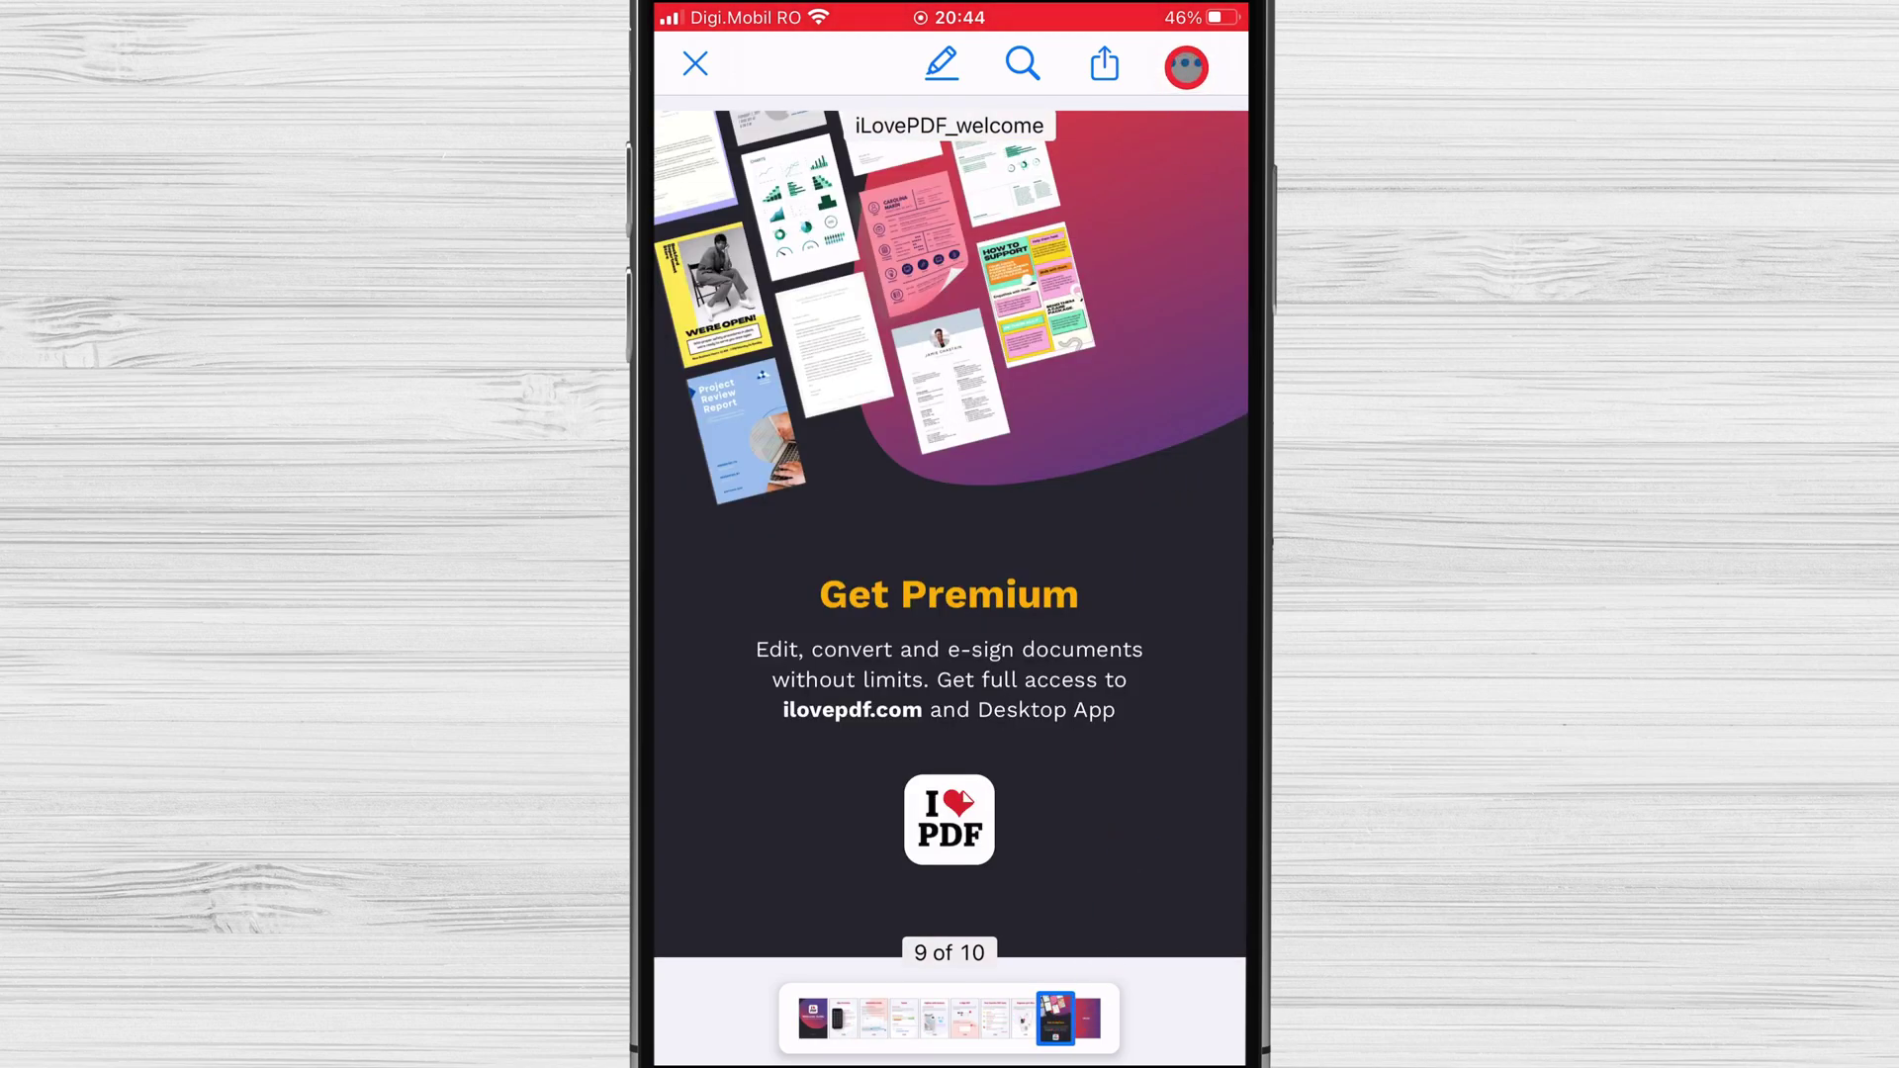
pyautogui.click(1187, 67)
pyautogui.click(840, 635)
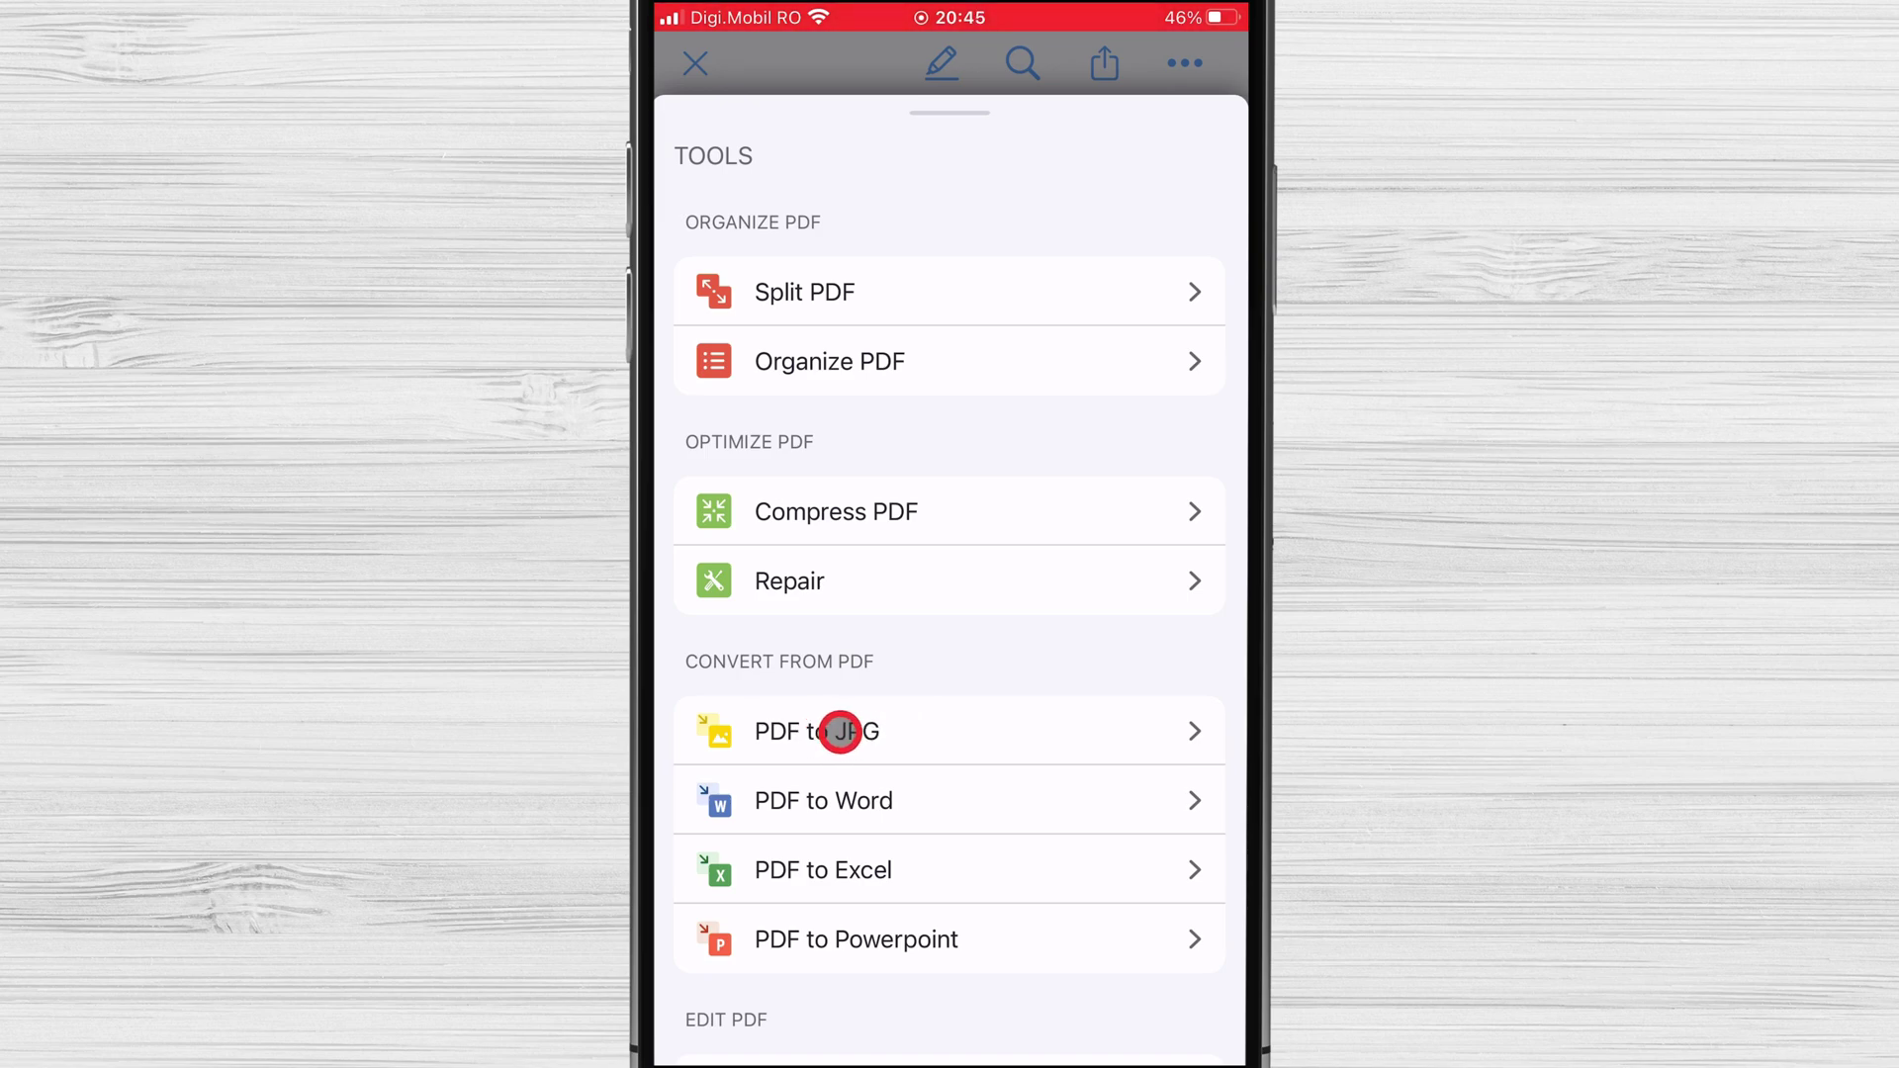
# Step: Run PDF to JPG with Pages to JPG on the welcome guide until it shows Completed
pyautogui.click(840, 731)
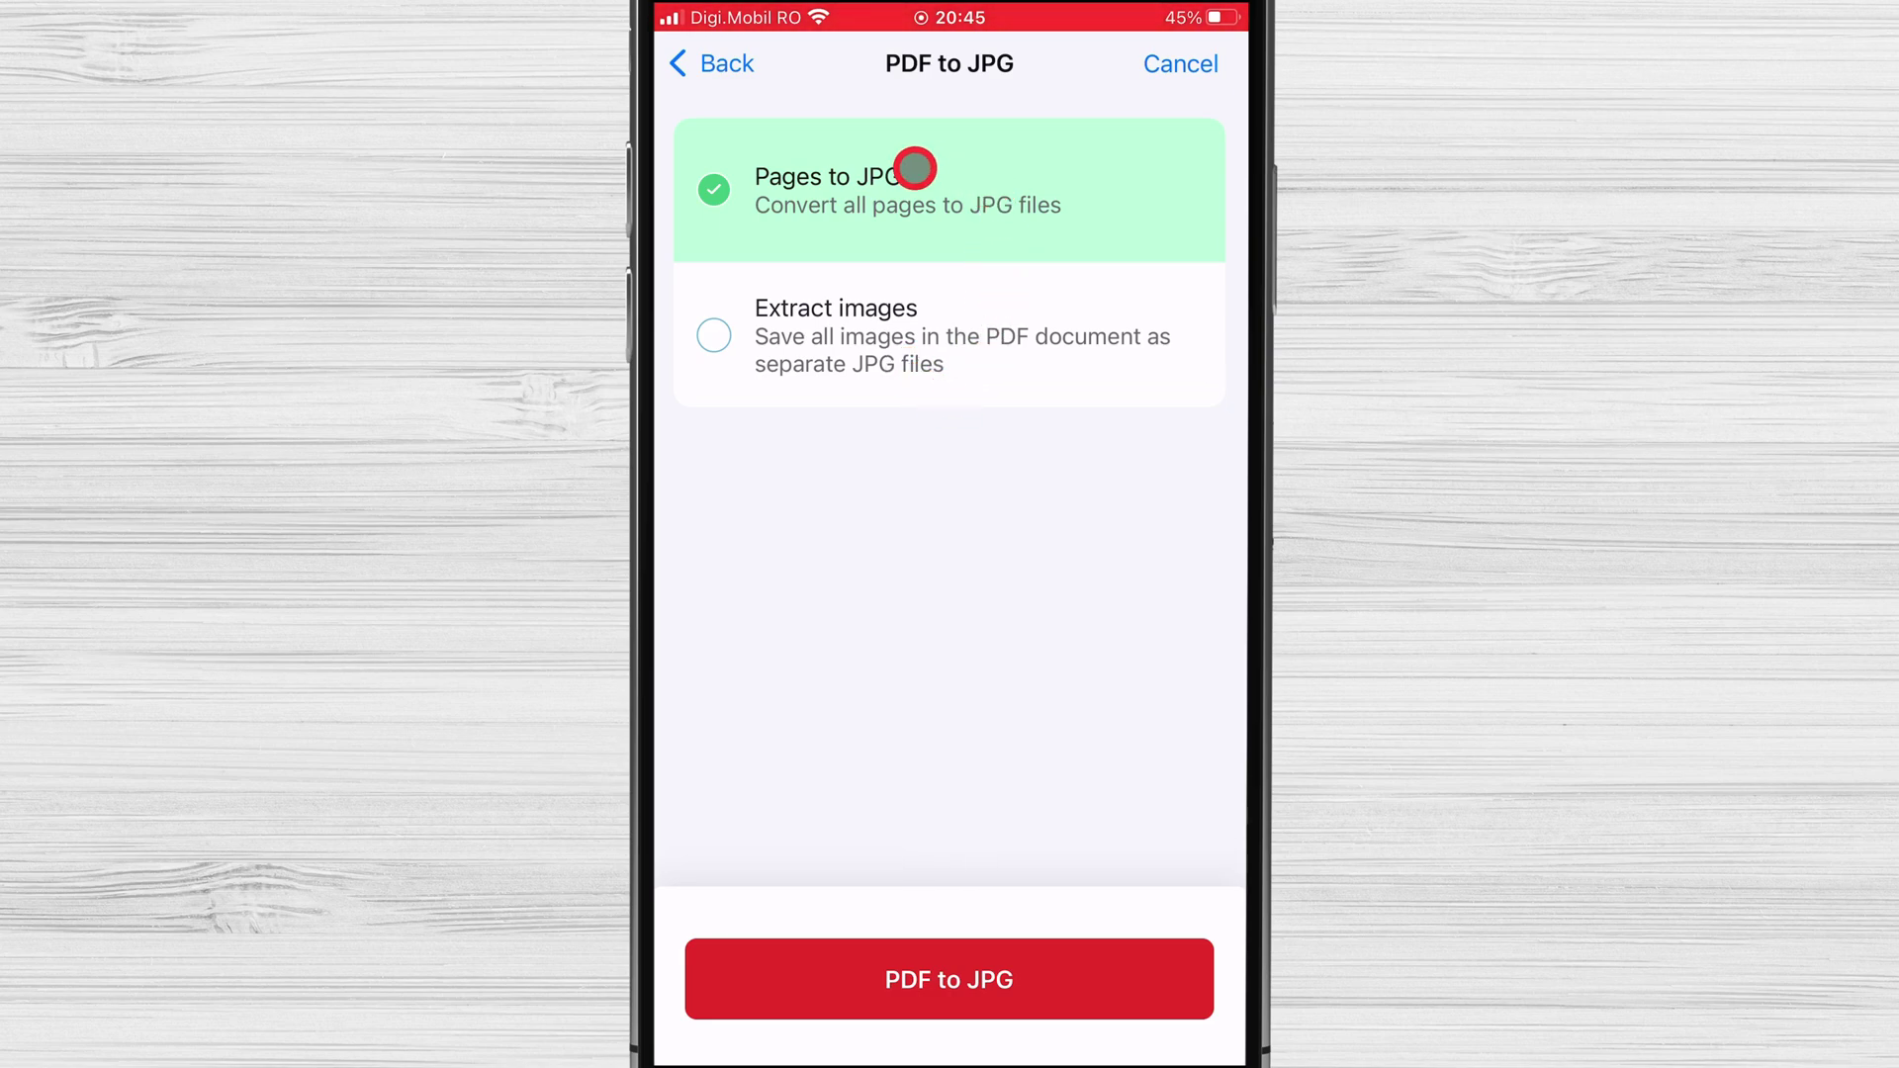
pyautogui.click(1046, 996)
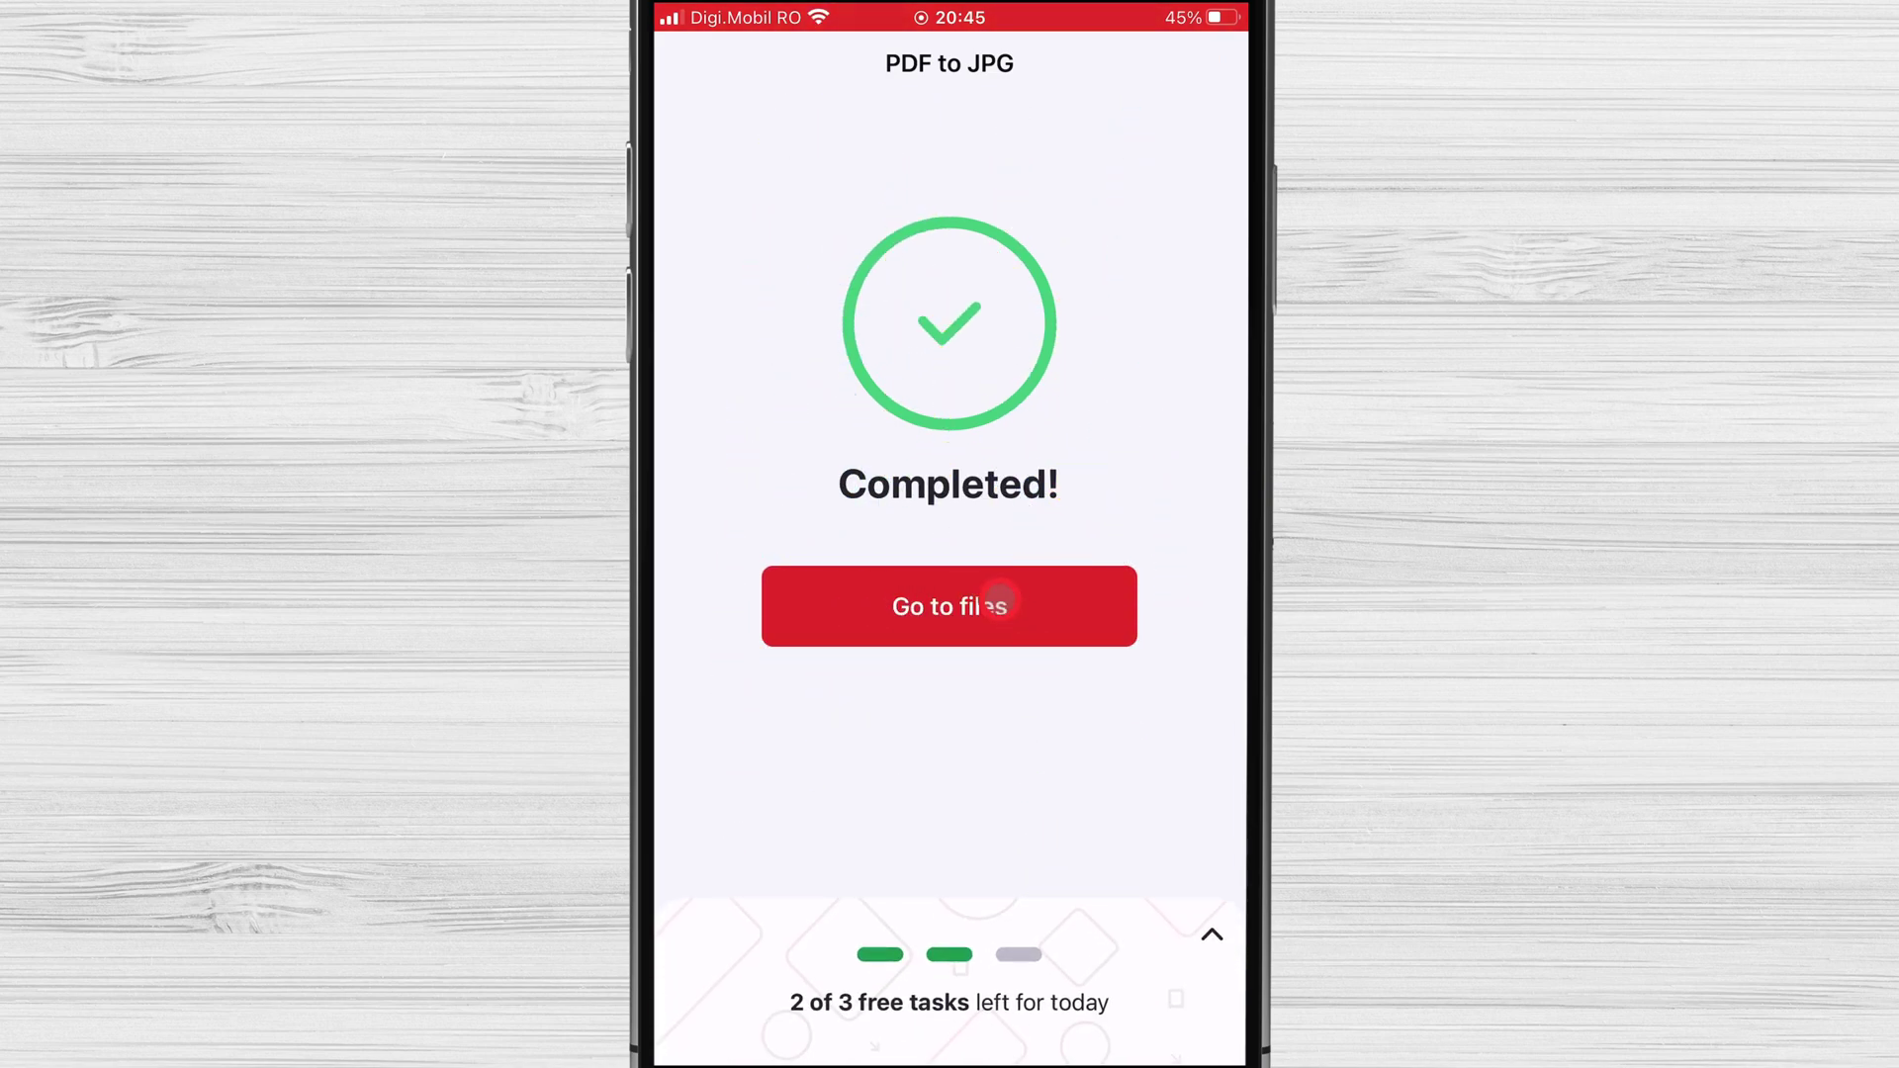
# Step: Go to the pages_to_jpg folder and preview iLovePDF_welcome-0003, then return to the list
pyautogui.click(998, 602)
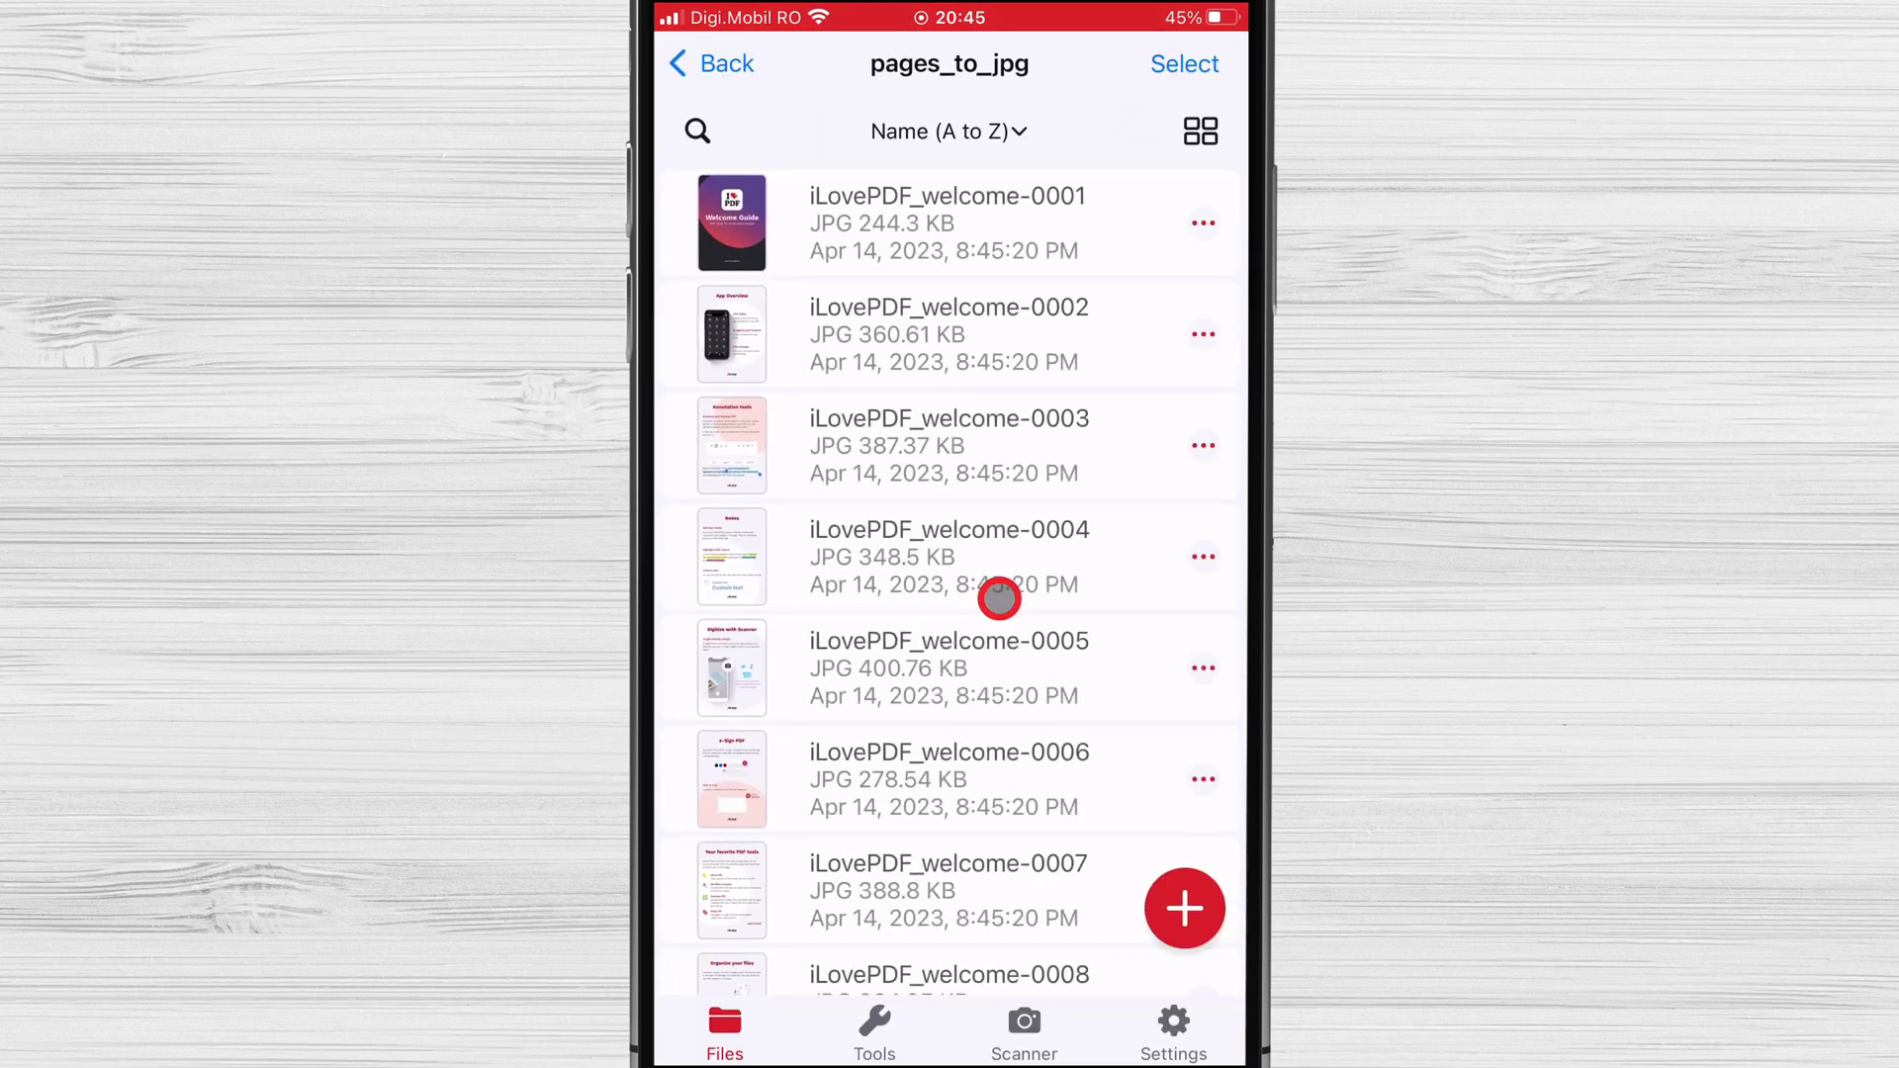
pyautogui.scroll(-3, 1025, 667)
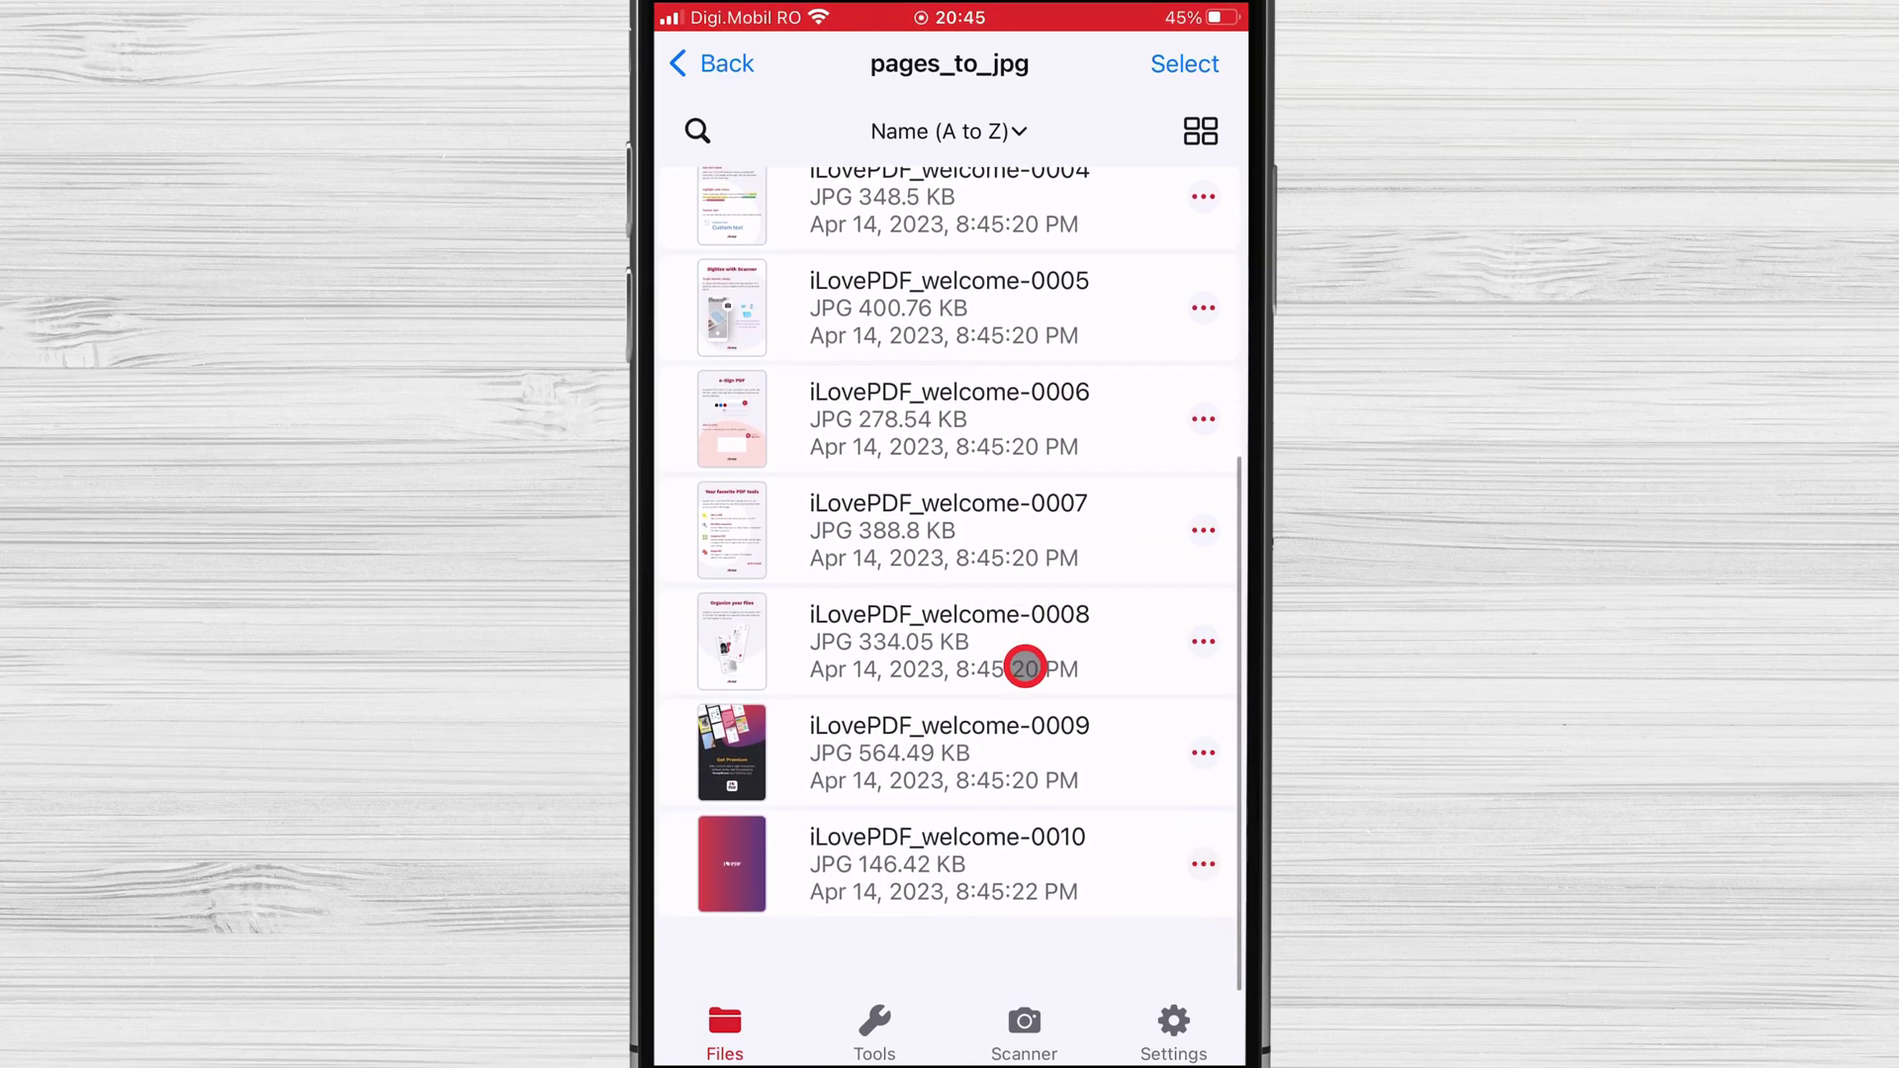
pyautogui.scroll(3, 1038, 712)
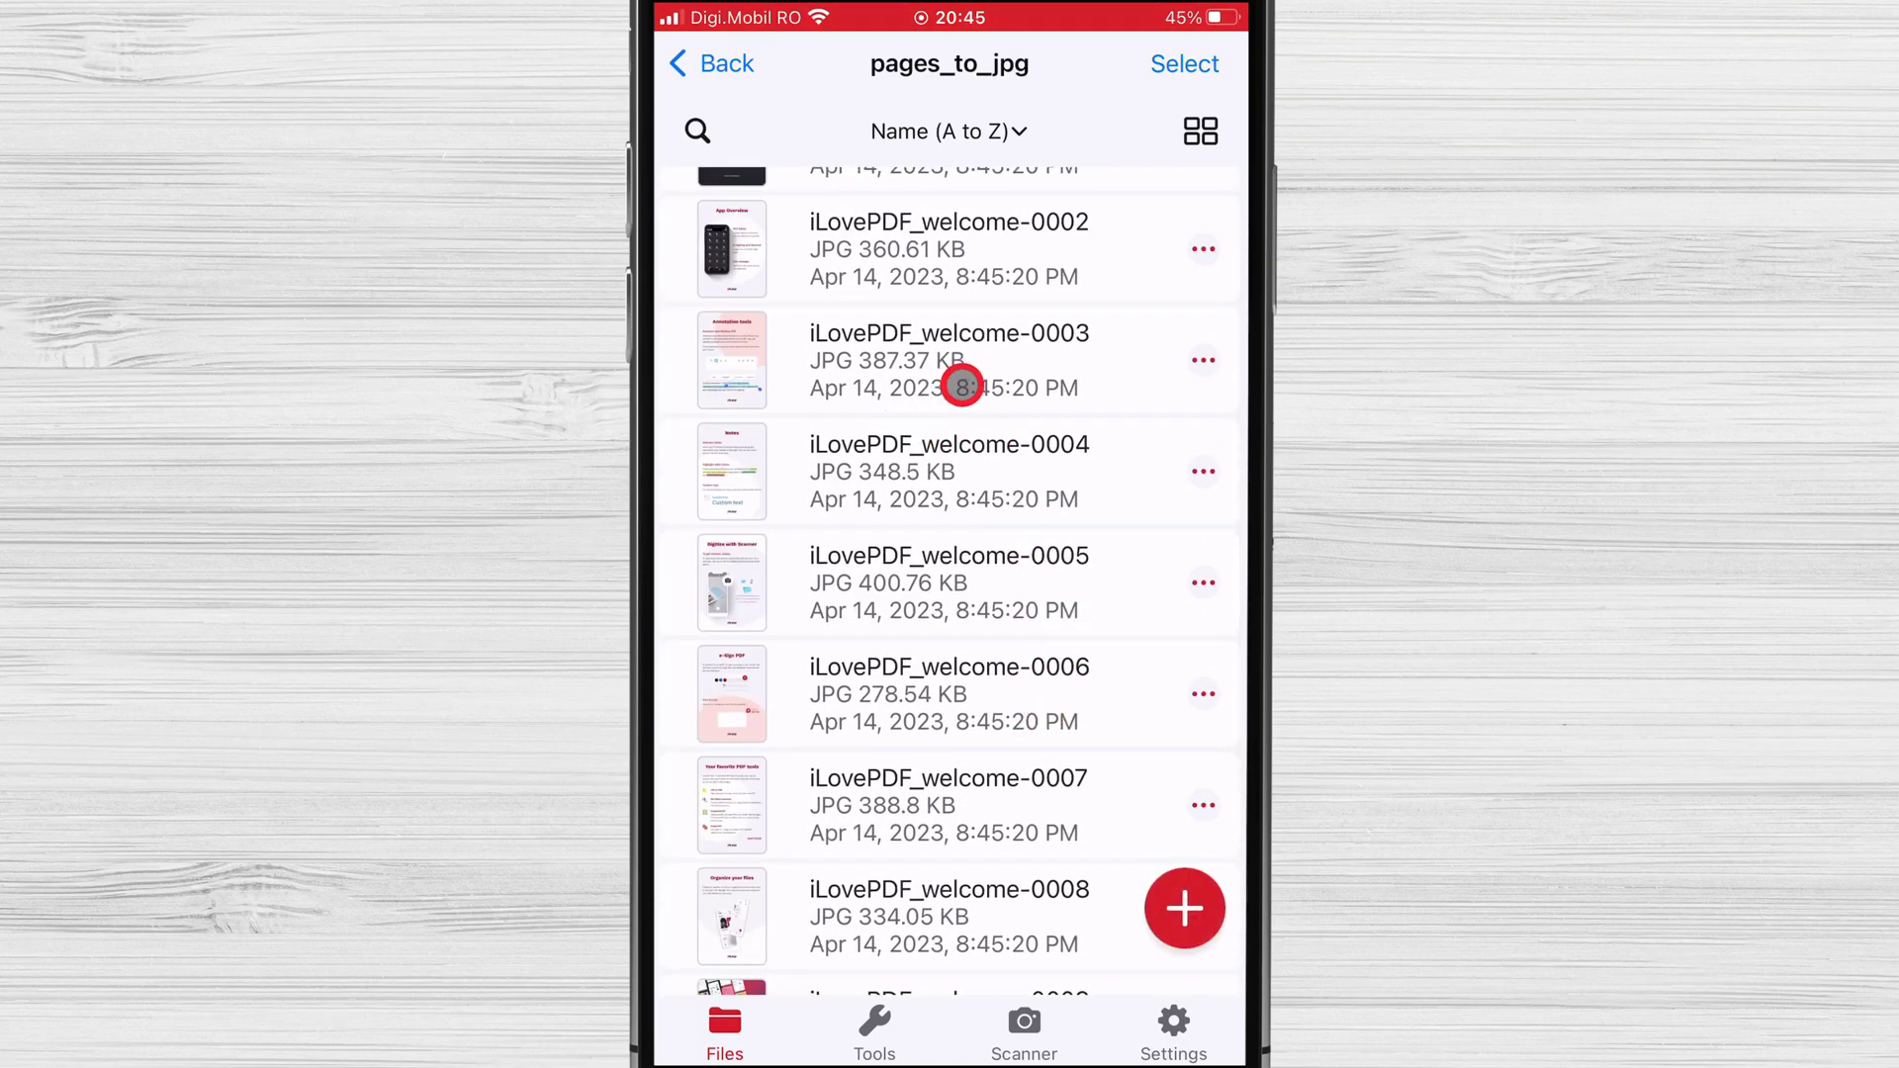
pyautogui.click(1001, 375)
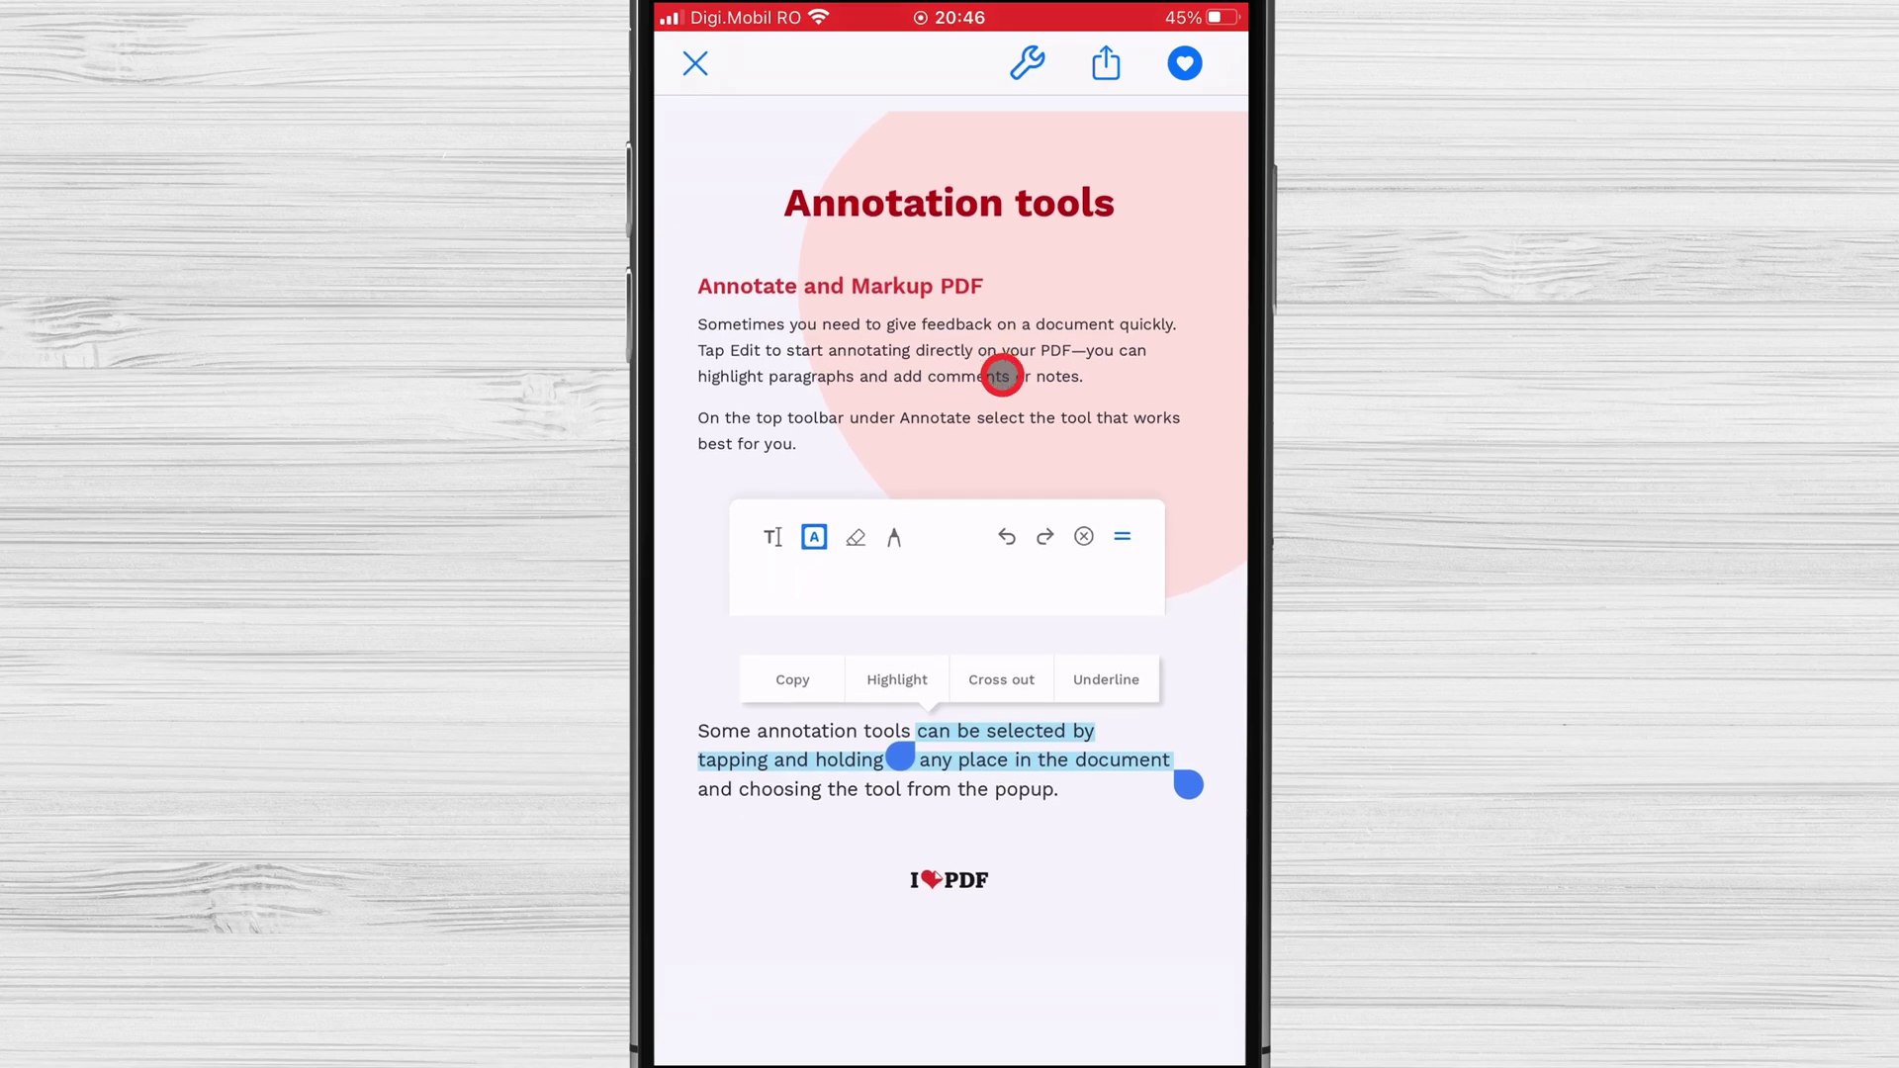
pyautogui.click(676, 61)
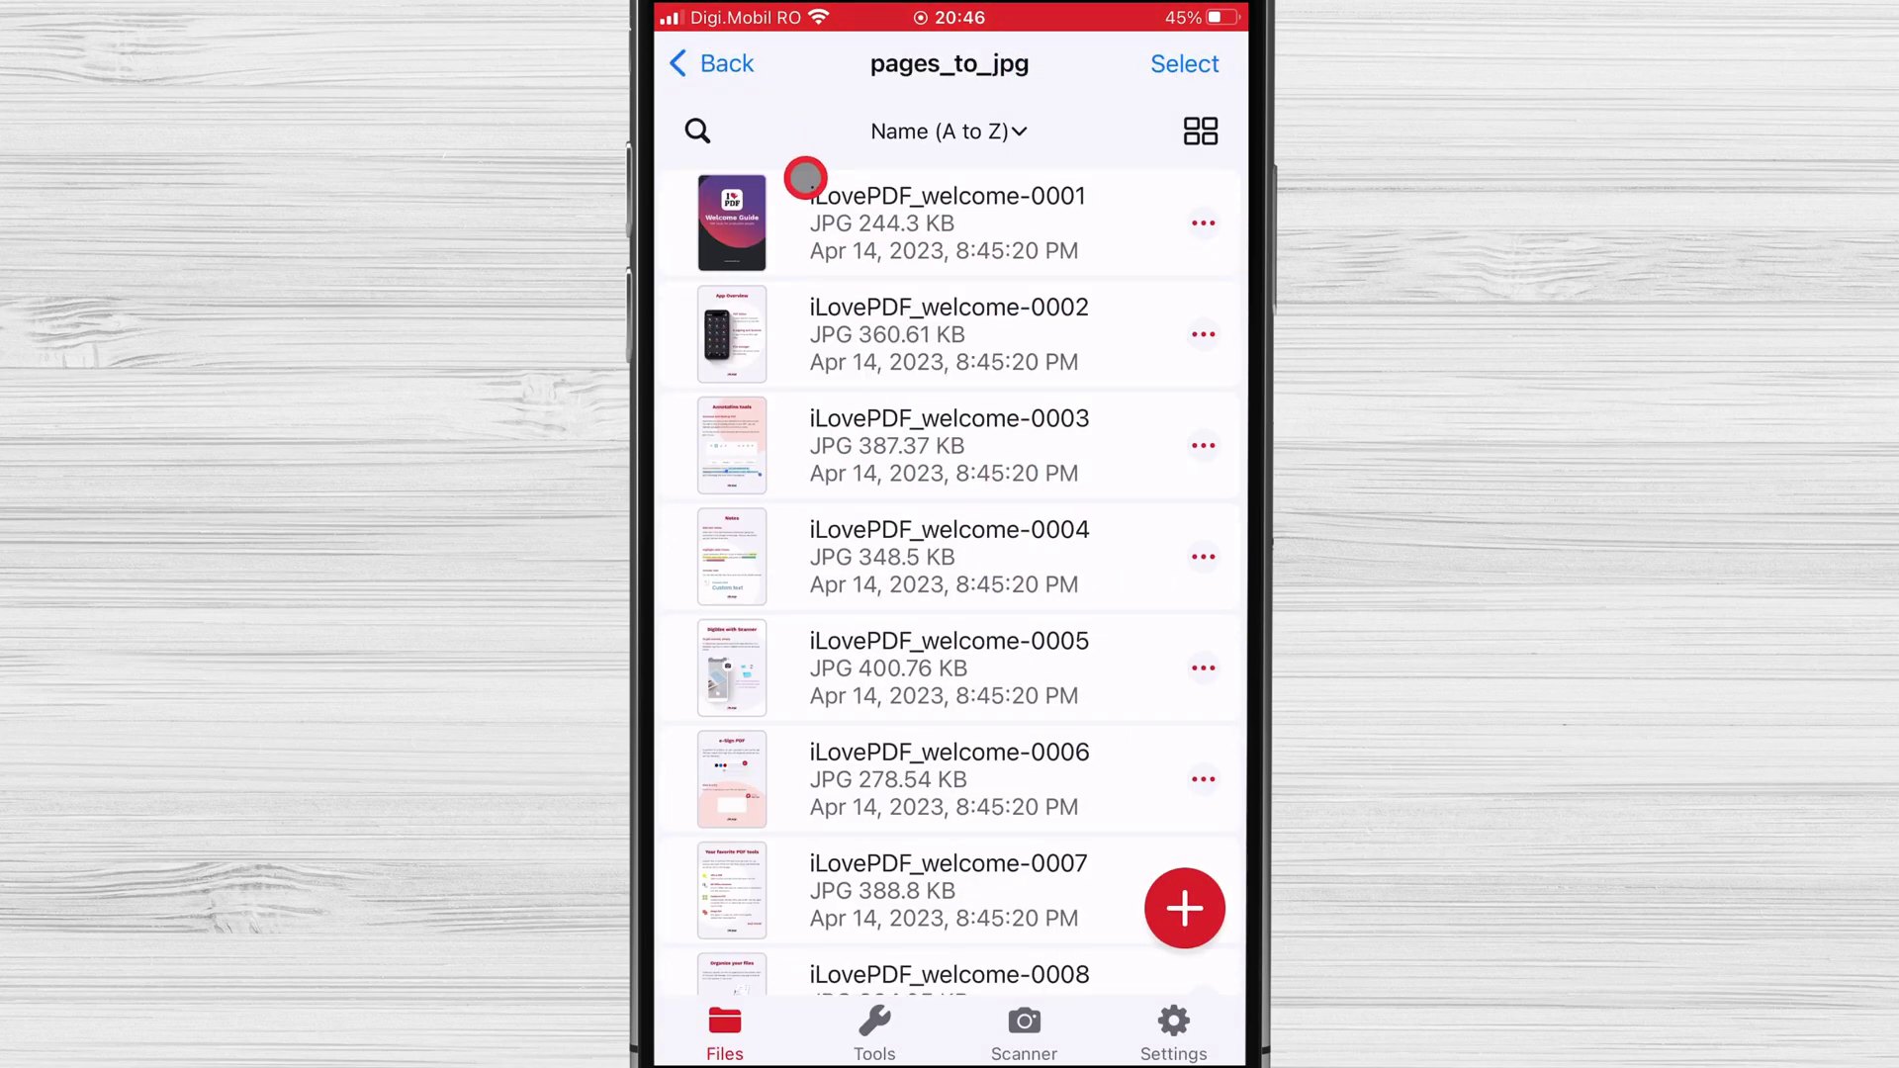